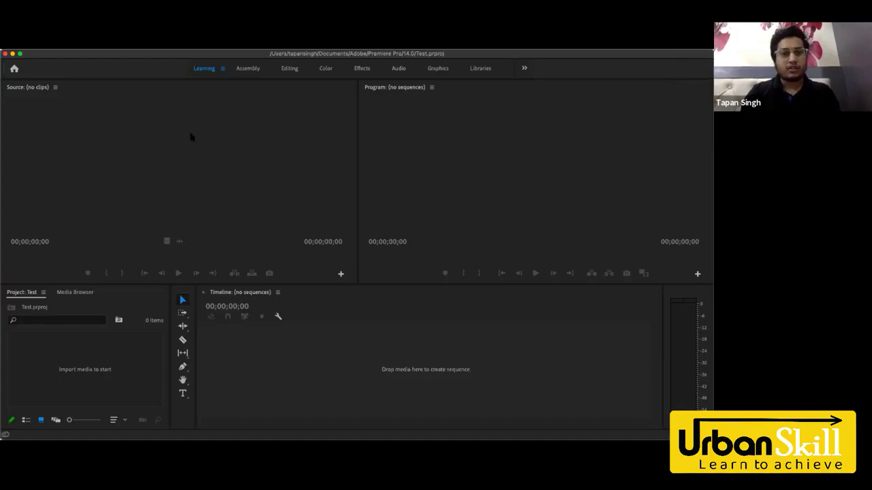
Import the Framestock little story MP4 video from the Desktop folder into the project
left_click(395, 340)
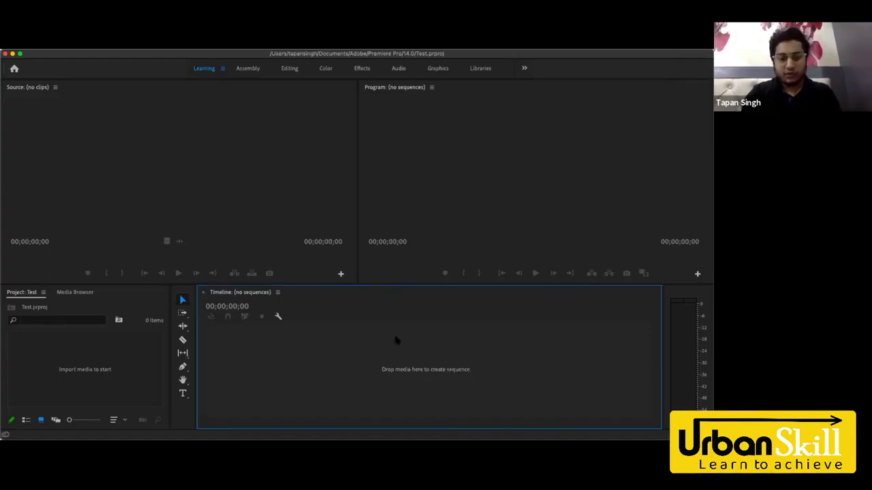
left_click(244, 237)
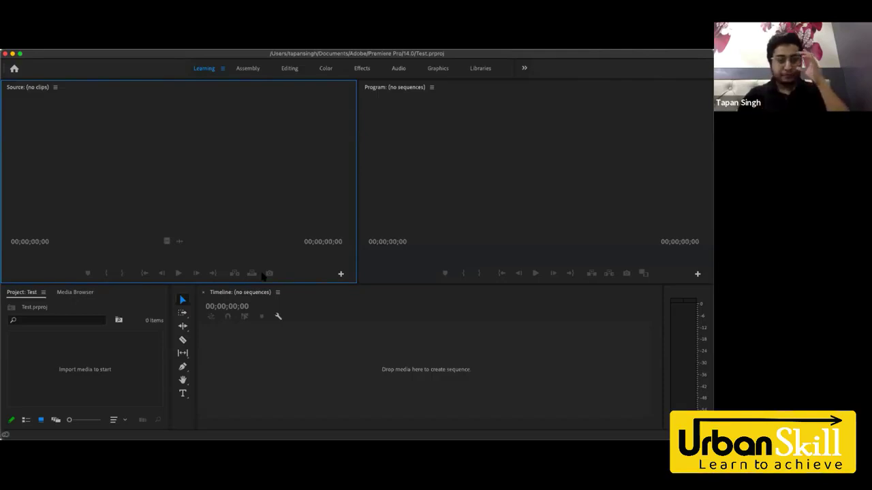
key("super+i")
left_click(191, 156)
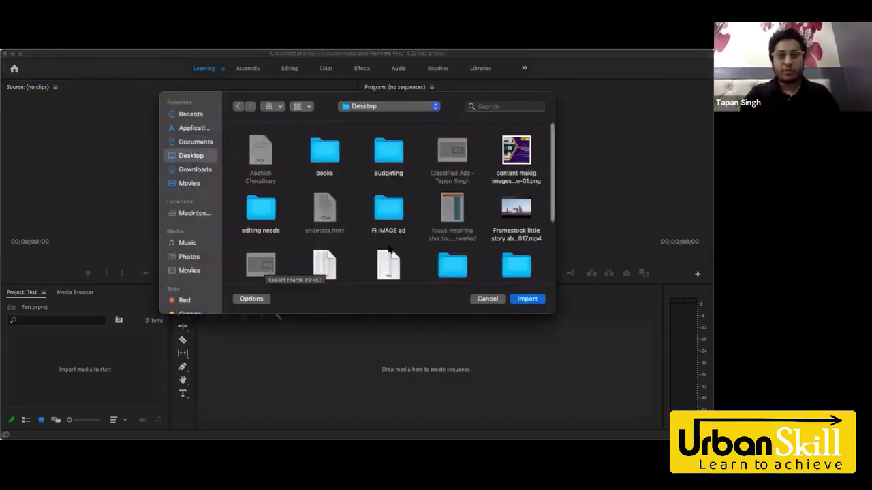
left_click(516, 211)
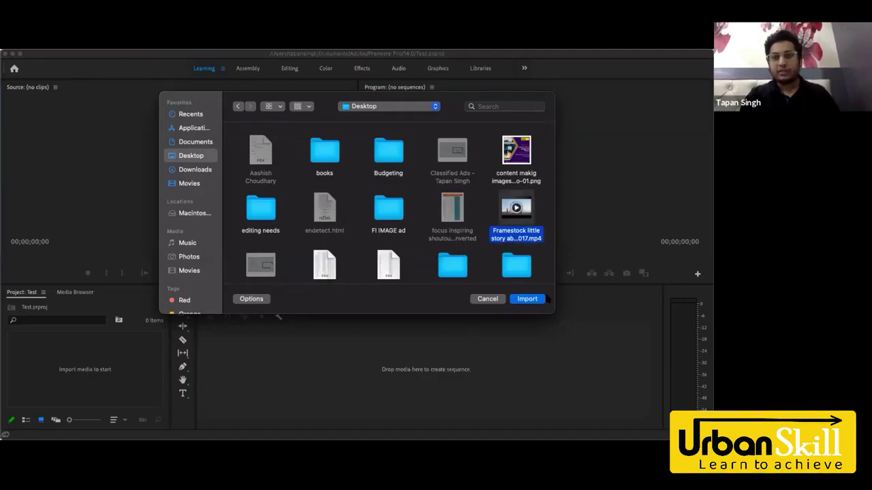
left_click(534, 301)
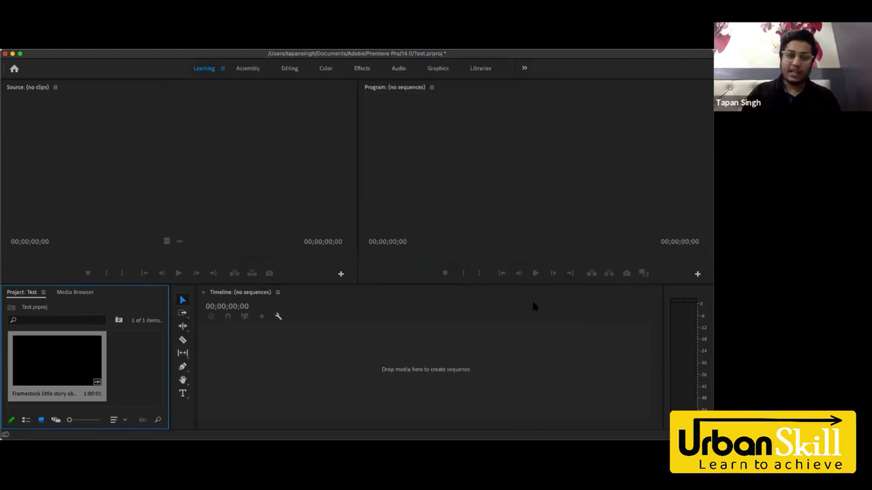
right_click(119, 347)
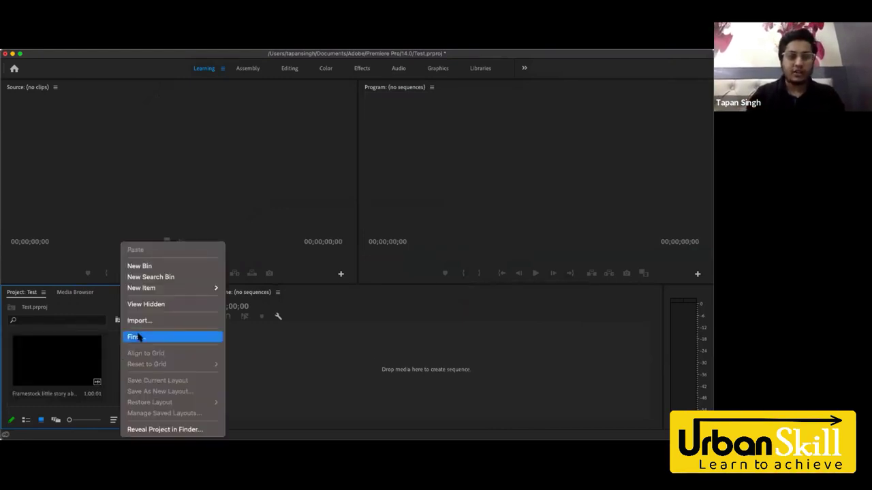
left_click(157, 320)
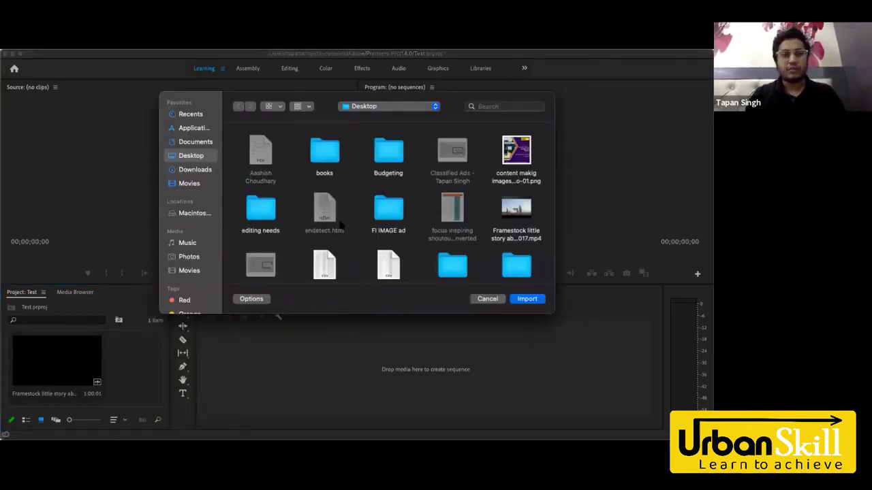
left_click(491, 301)
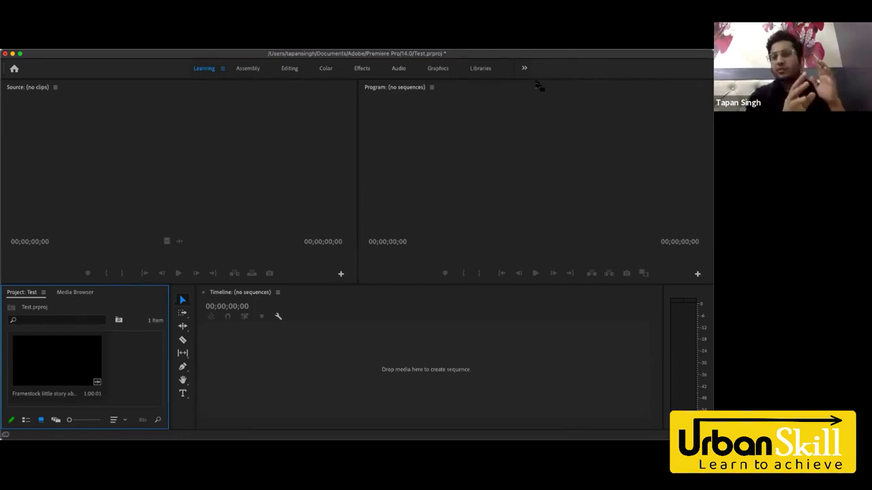
Preview the imported Framestock clip in the Source monitor and create a sequence from it in the empty timeline
left_click(58, 360)
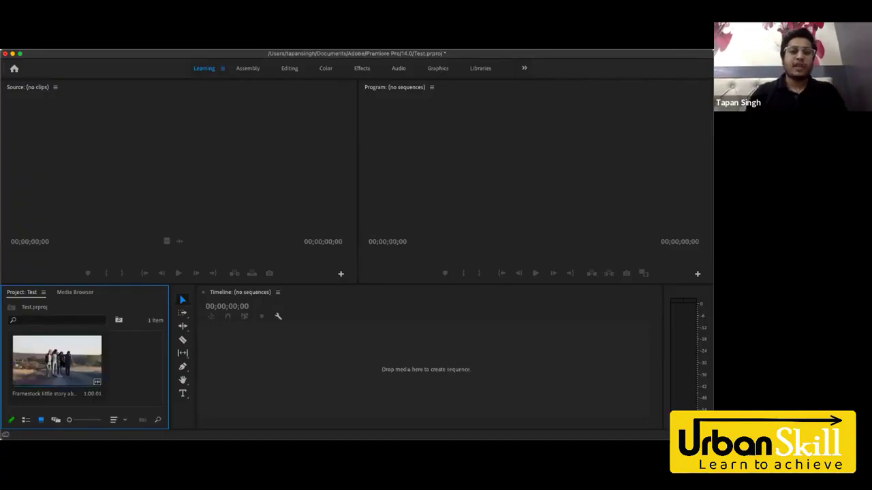
double_click(60, 361)
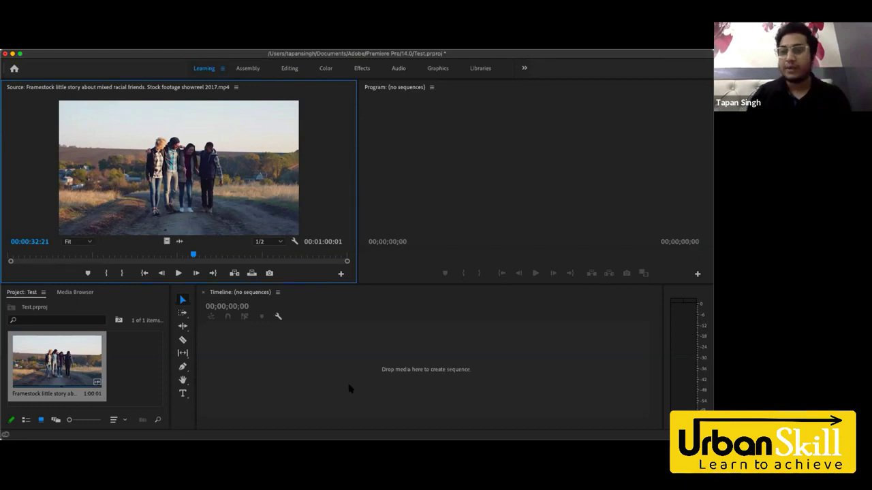
left_click(178, 273)
left_click(178, 273)
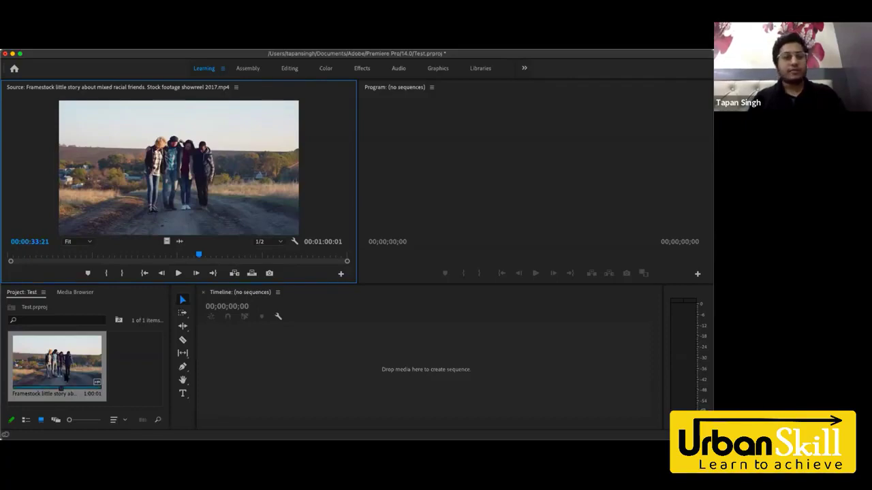
left_click_drag(67, 373, 279, 367)
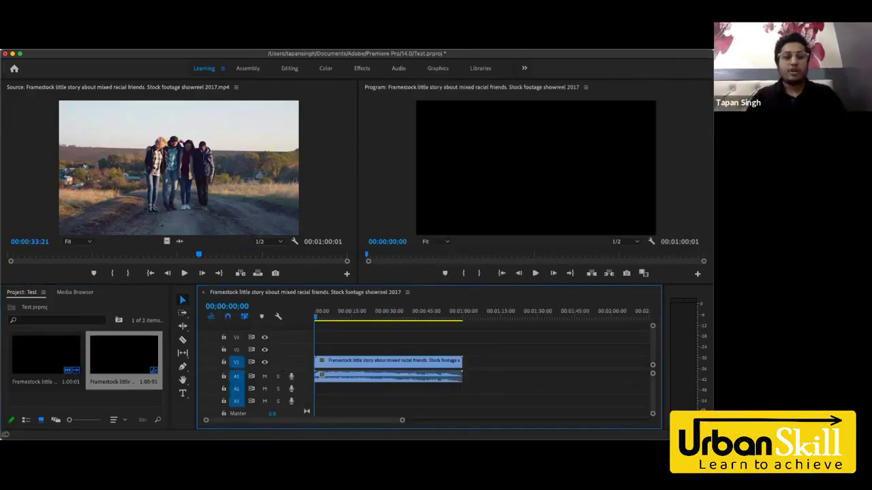
Review the new sequence's settings and the available editing modes, keeping the Custom mode
left_click(128, 348)
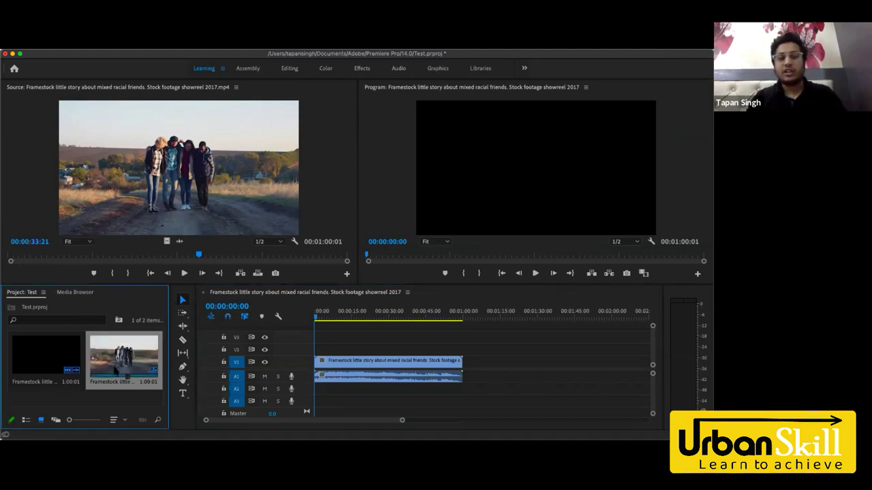
right_click(139, 363)
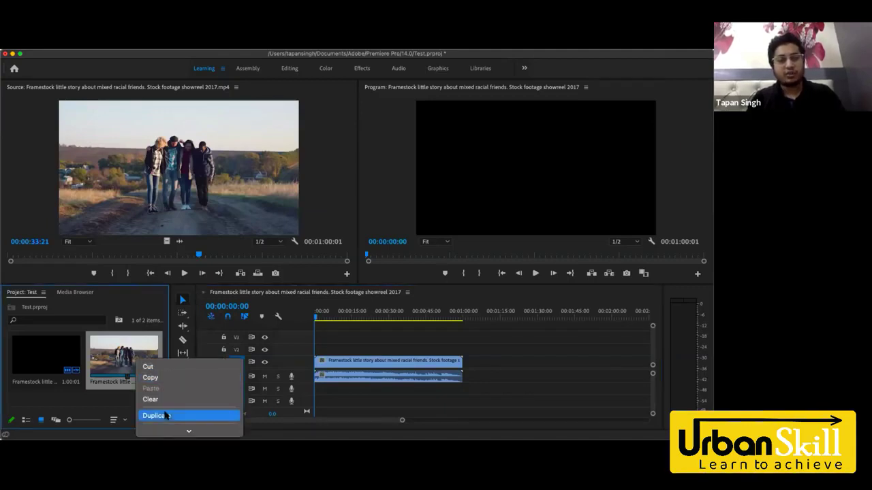
mouse_move(164, 413)
scroll(164, 413, "down", 3)
mouse_move(230, 334)
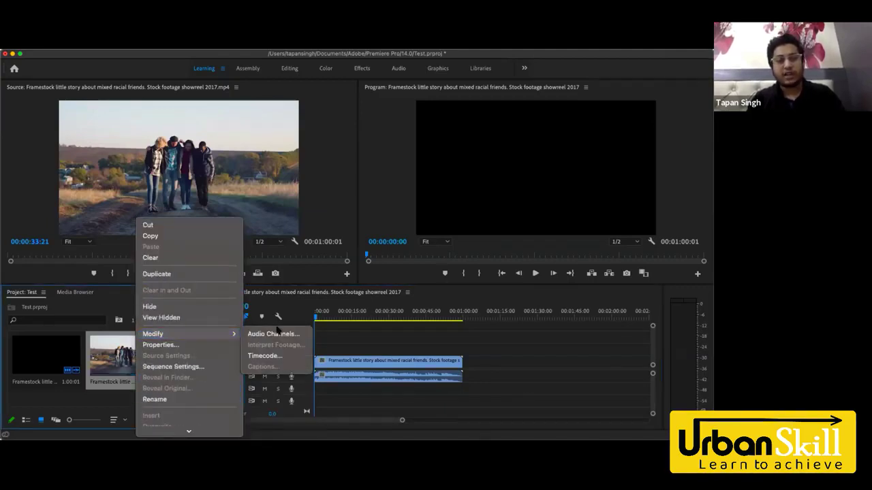
left_click(194, 367)
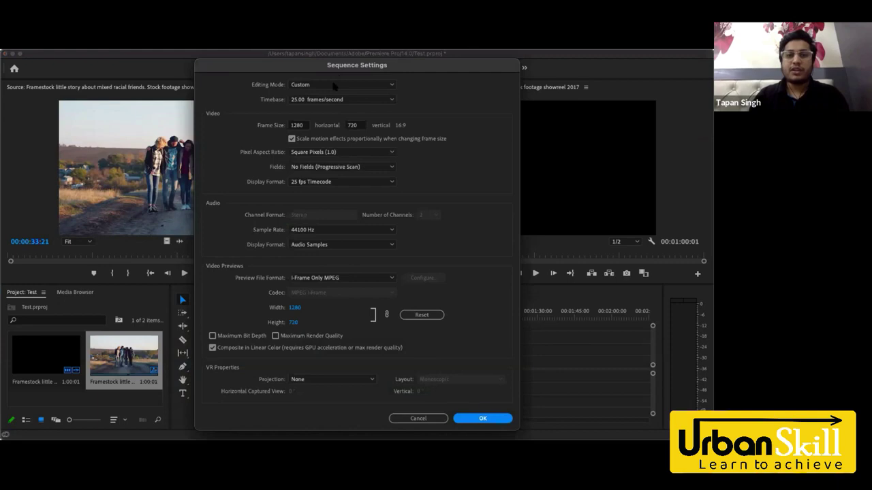
left_click(341, 85)
scroll(334, 187, "down", 5)
scroll(334, 187, "up", 3)
scroll(334, 187, "down", 3)
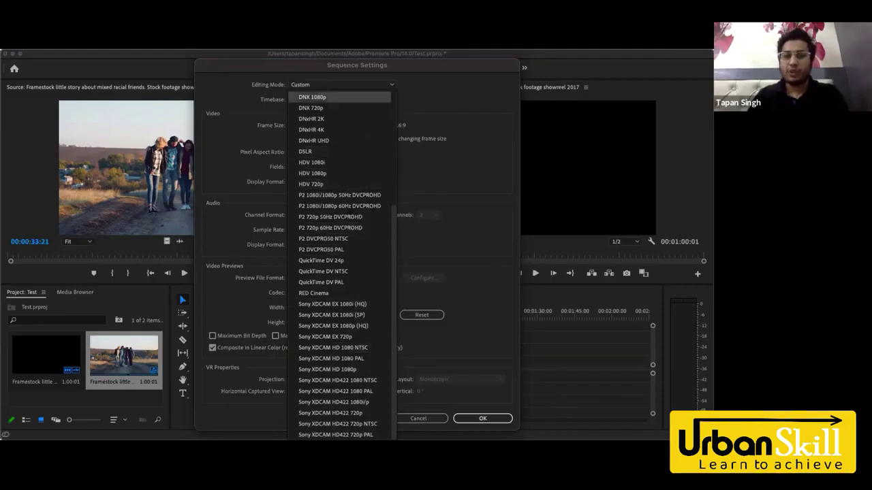
left_click(429, 93)
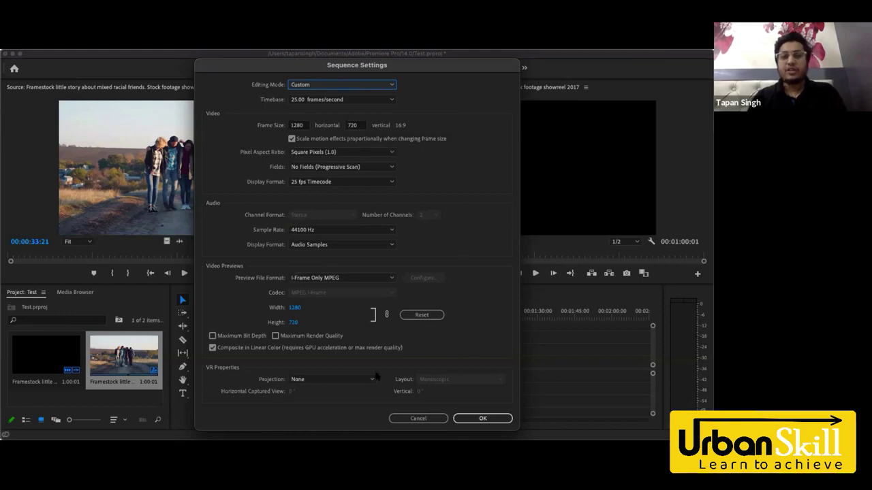
left_click(493, 418)
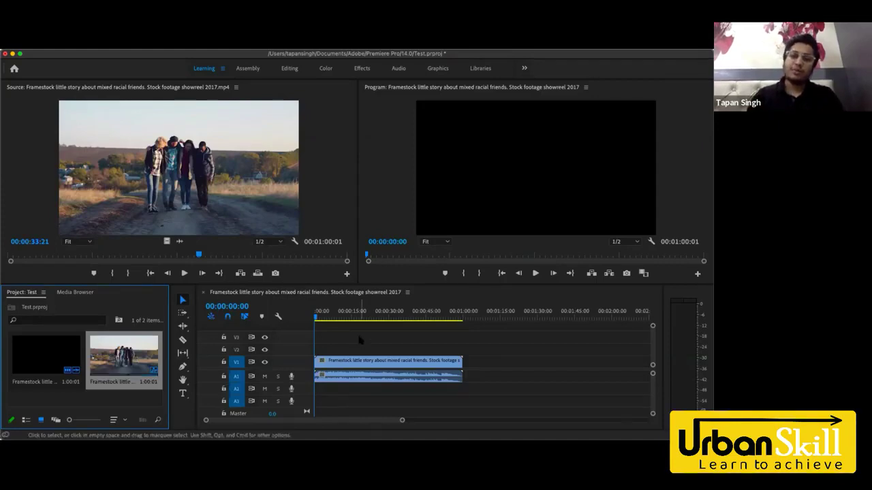
Move the playhead to 00:00:35:00 and add a marker to the timeline clip there
left_click_drag(317, 317, 401, 347)
left_click(365, 383)
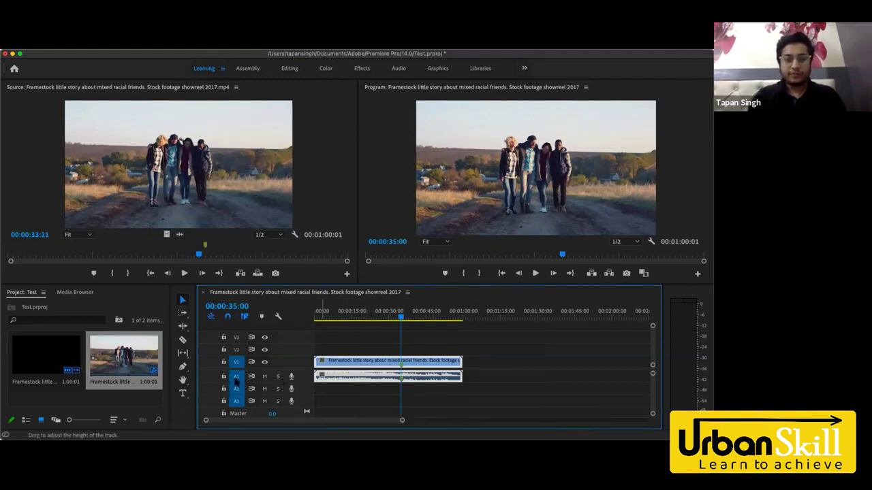
Try recording a voice-over on audio track A1 from 00:00:17:20
left_click_drag(401, 317, 358, 319)
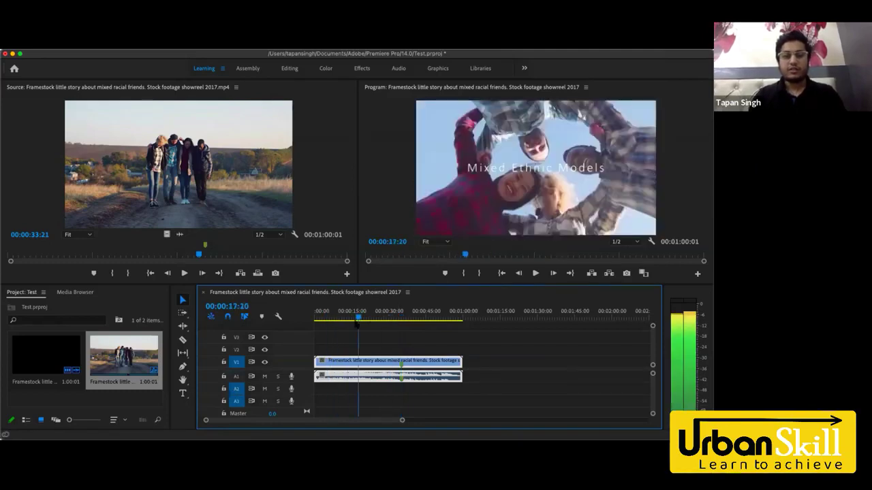
left_click(292, 377)
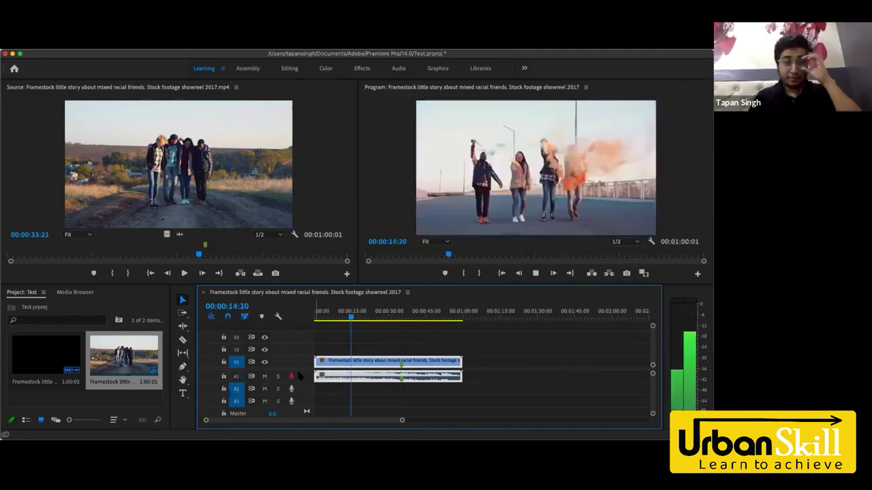
key("space")
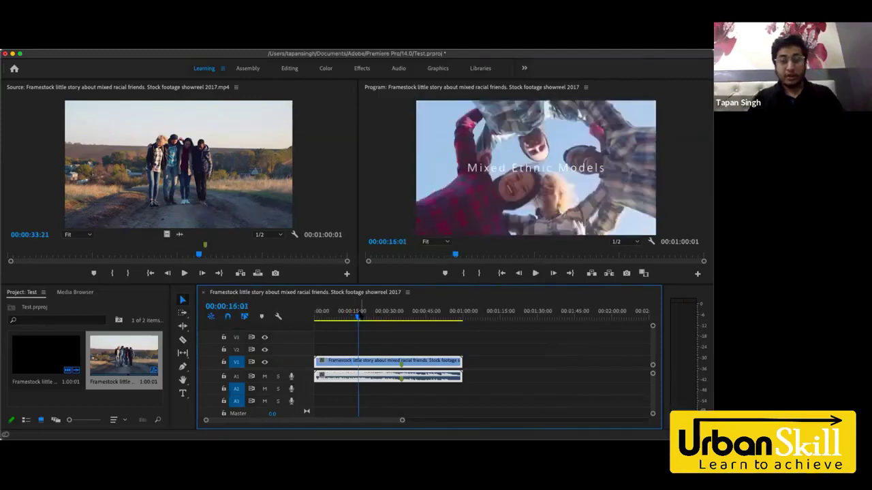
key("space")
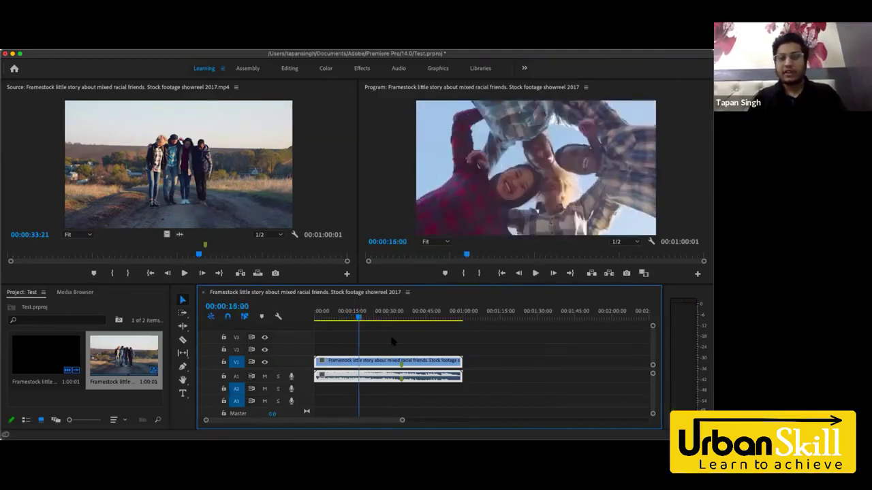
right_click(447, 374)
key("Escape")
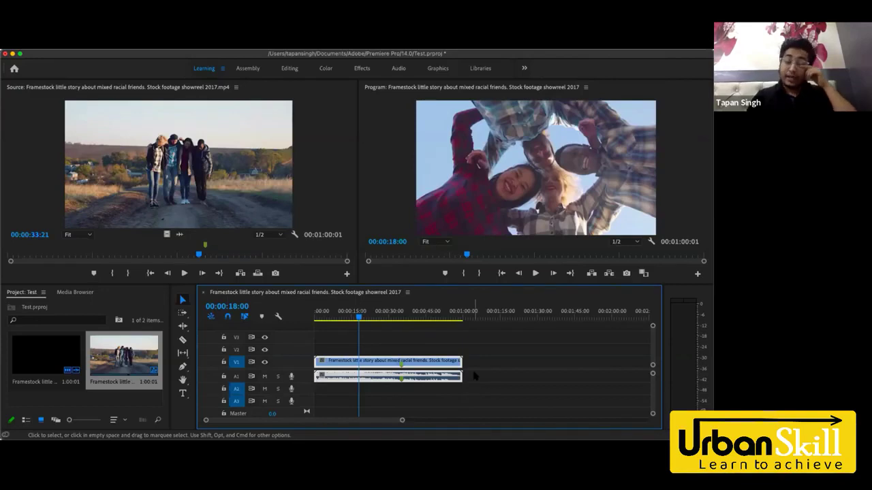
Split the timeline clip with the Razor tool at 00:00:12:20 and again at about 00:00:30:00
left_click_drag(360, 315, 346, 315)
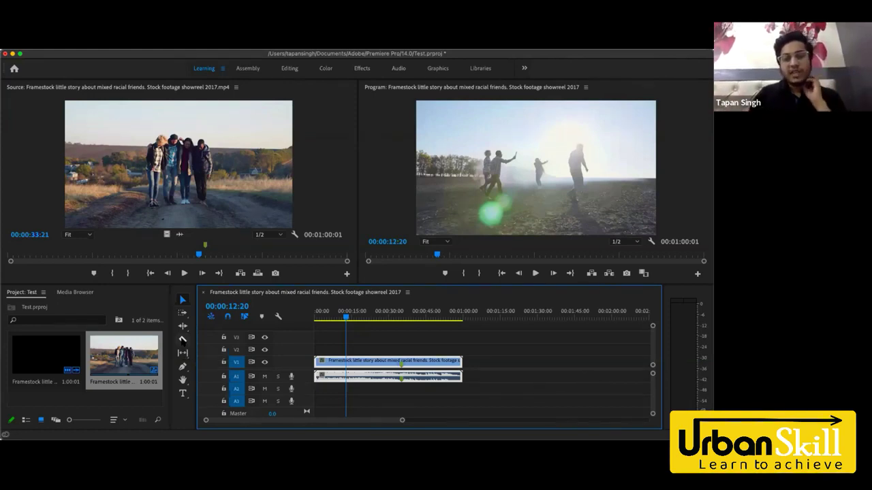
left_click(183, 341)
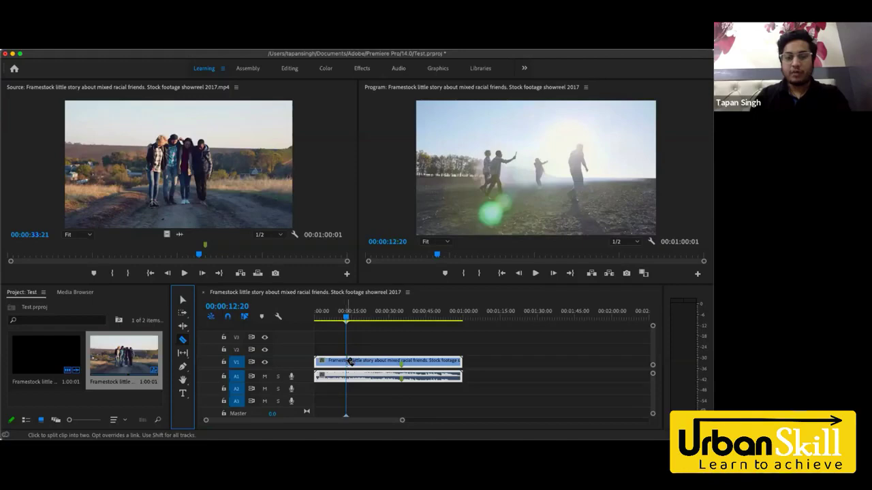
key("=")
key("=")
key("=")
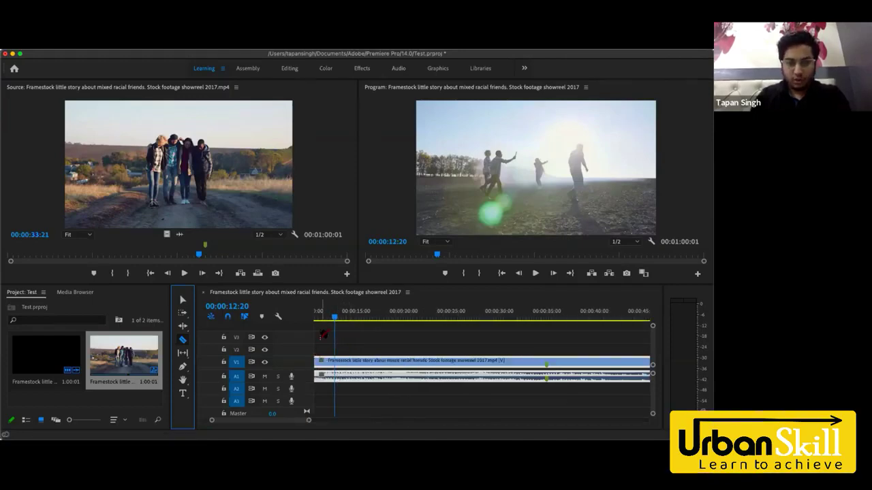
left_click(339, 363)
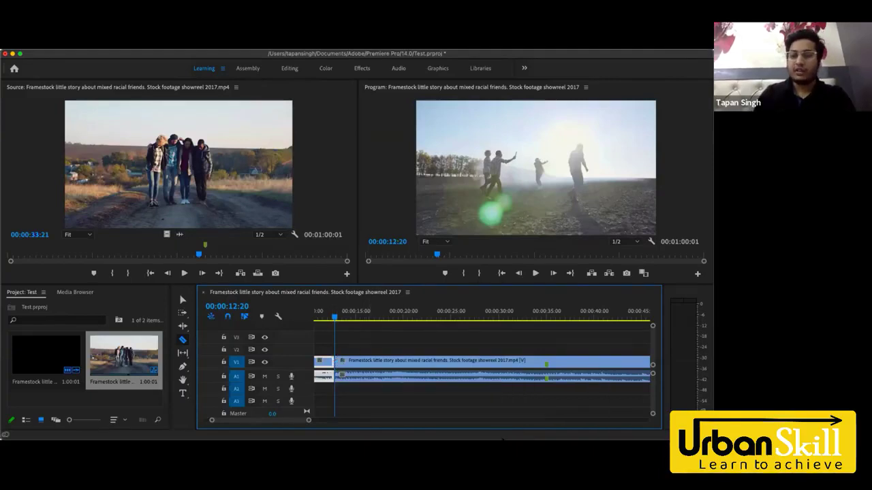
left_click(499, 360)
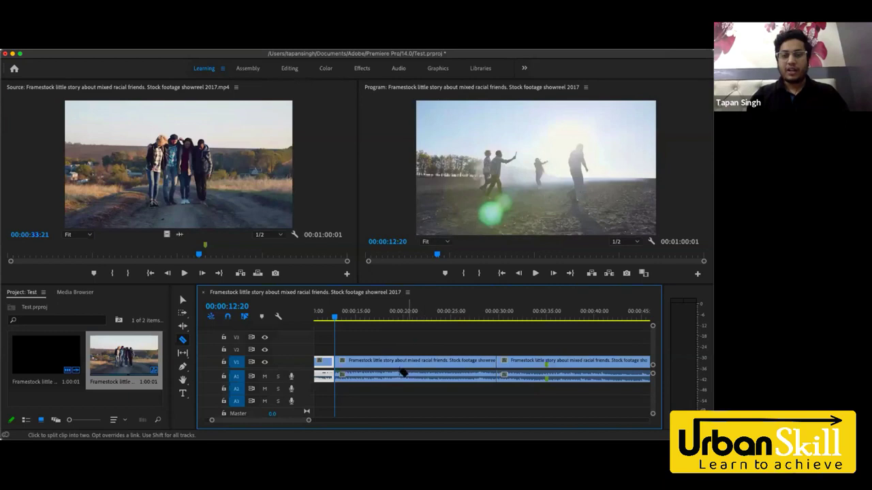
Delete the middle segment and move the remaining last segment back to 00:00:12:20 to close the gap
left_click(182, 300)
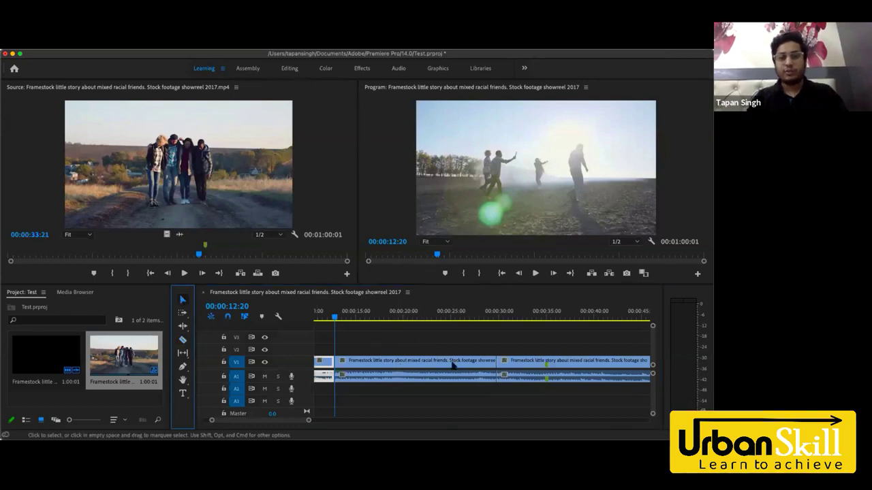
left_click(410, 362)
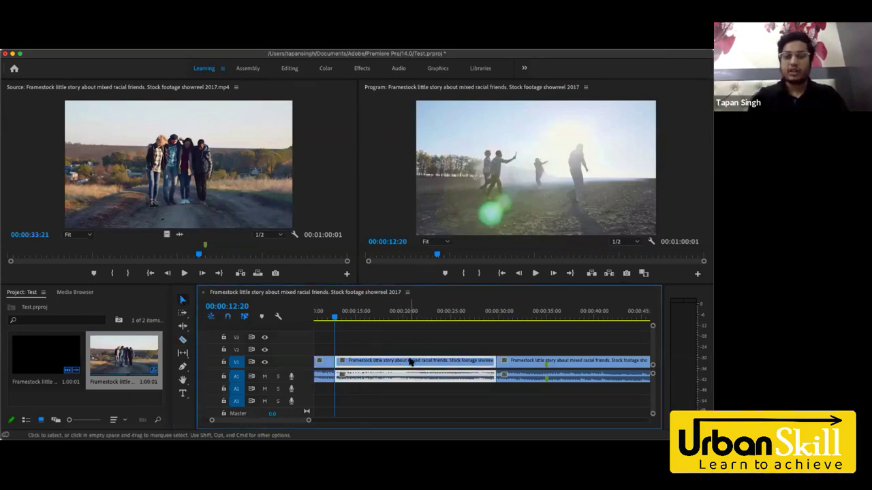
key("Delete")
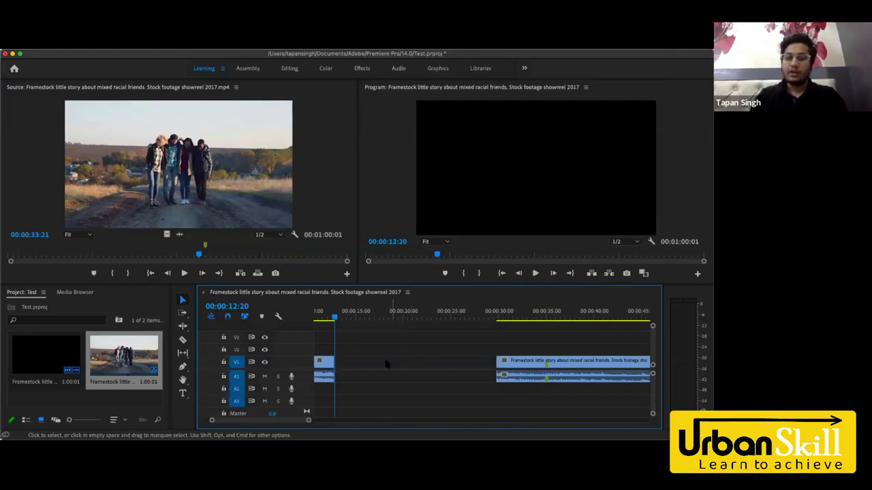
left_click_drag(472, 341, 537, 409)
left_click_drag(511, 362, 365, 361)
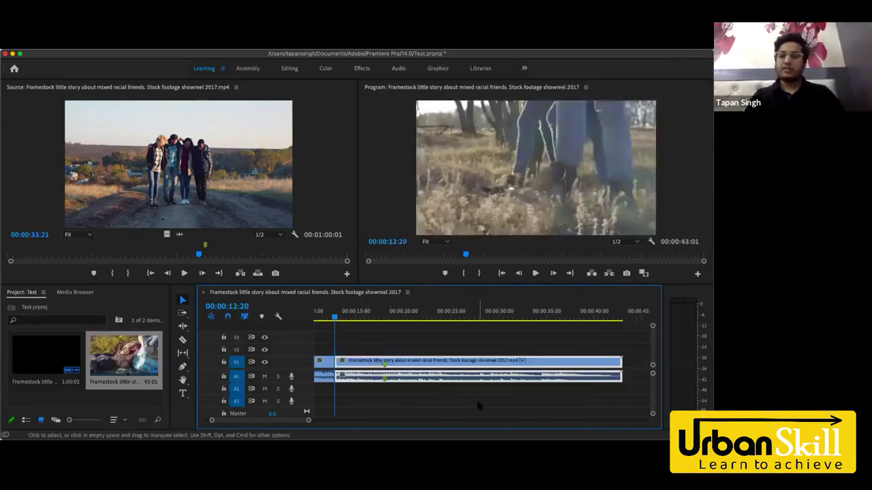
scroll(367, 389, "left", 1)
scroll(366, 390, "left", 5)
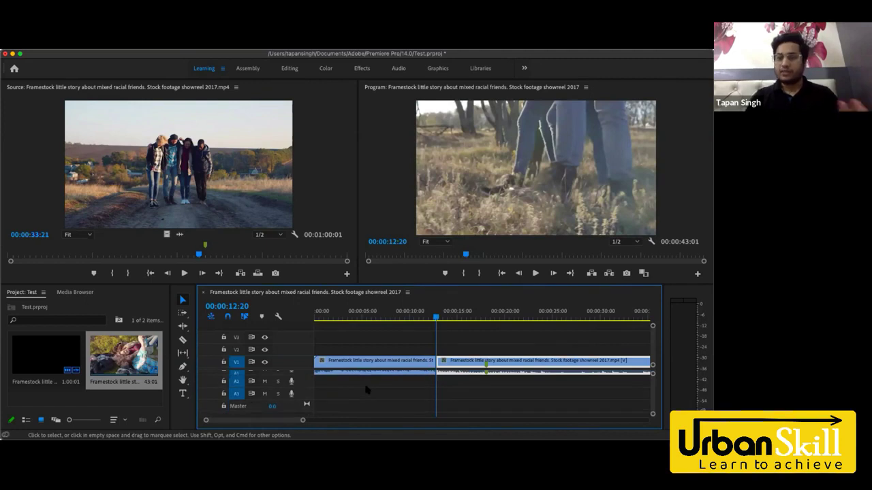
Add an empty text layer with the Type tool in the lower-left area of the frame at 00:00:01:07
scroll(367, 391, "up", 1)
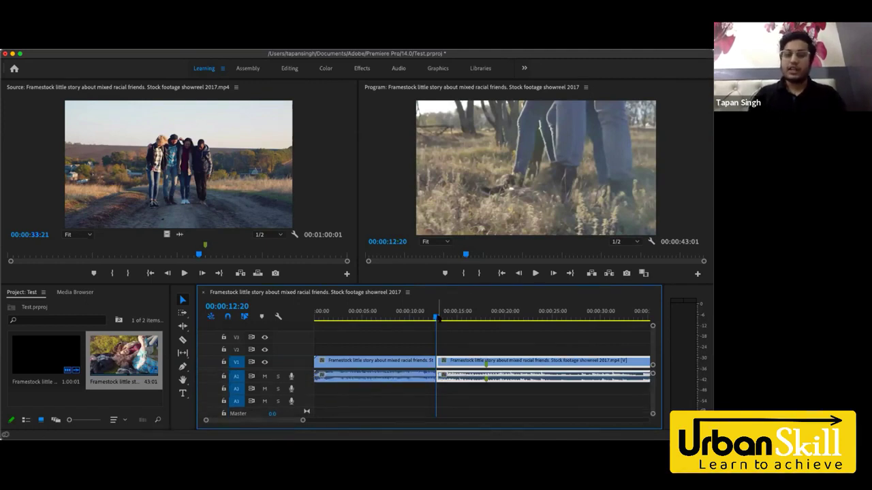
left_click_drag(436, 319, 413, 319)
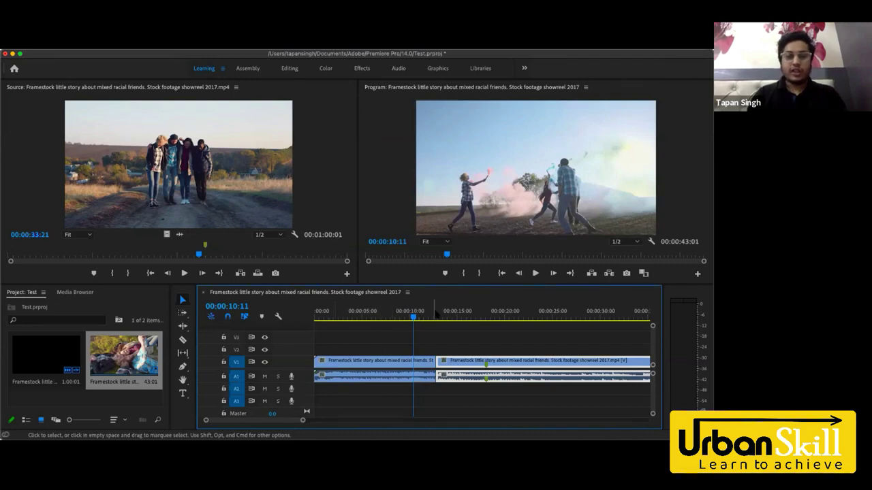
left_click_drag(413, 318, 326, 317)
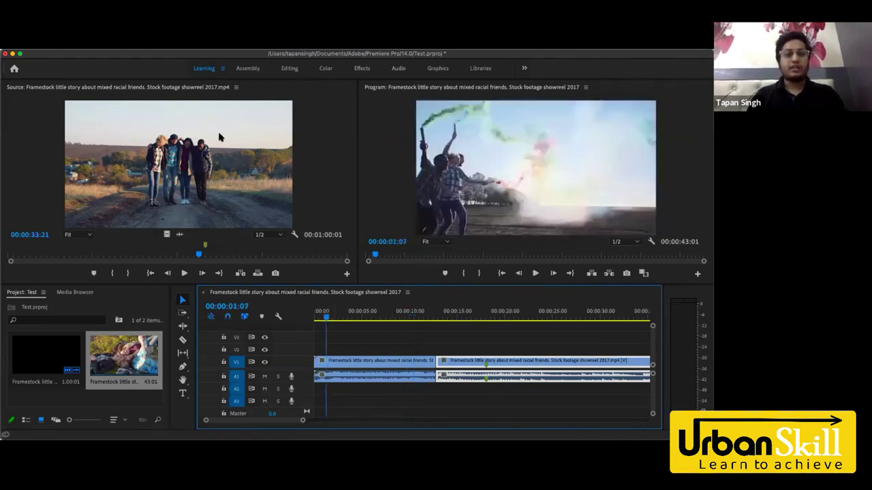
left_click(184, 396)
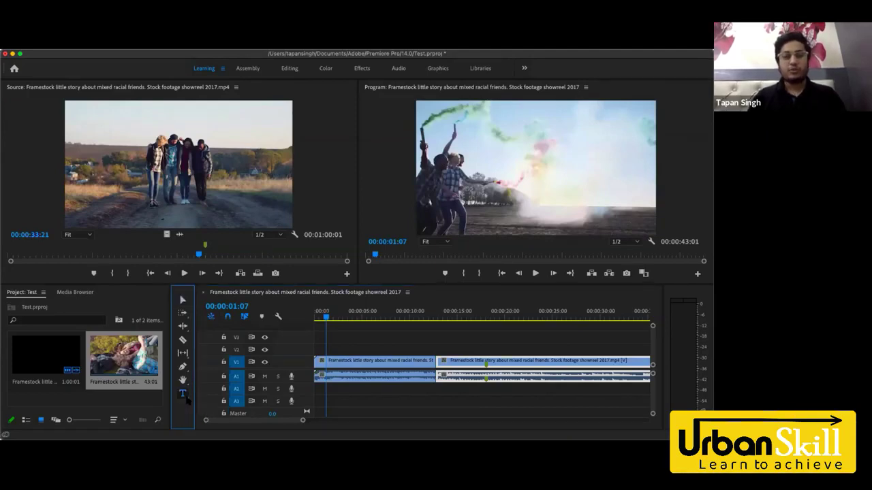
left_click(340, 353)
left_click(446, 204)
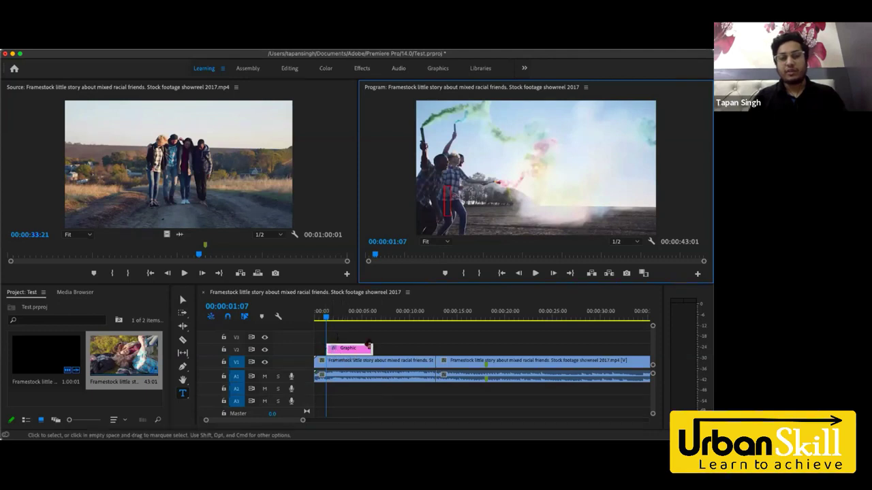
Move the playhead to 00:00:02:23 and enter "Urban Skill" in the new text layer
left_click(342, 316)
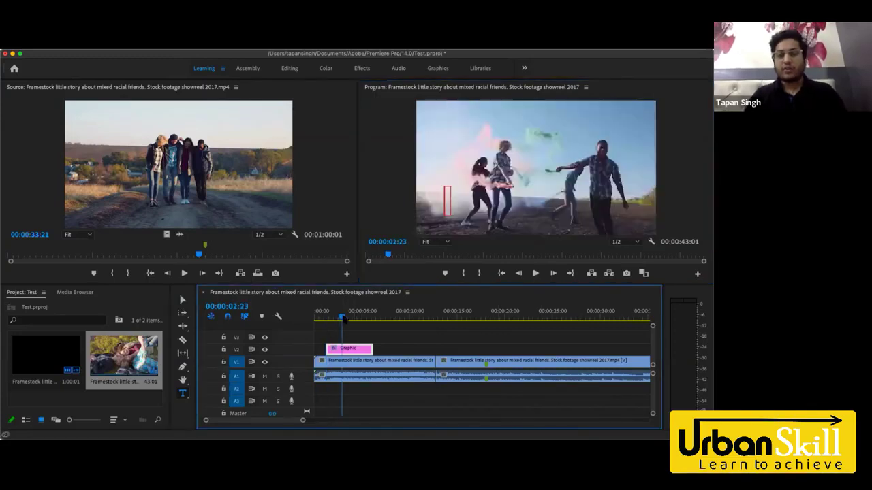
left_click(447, 197)
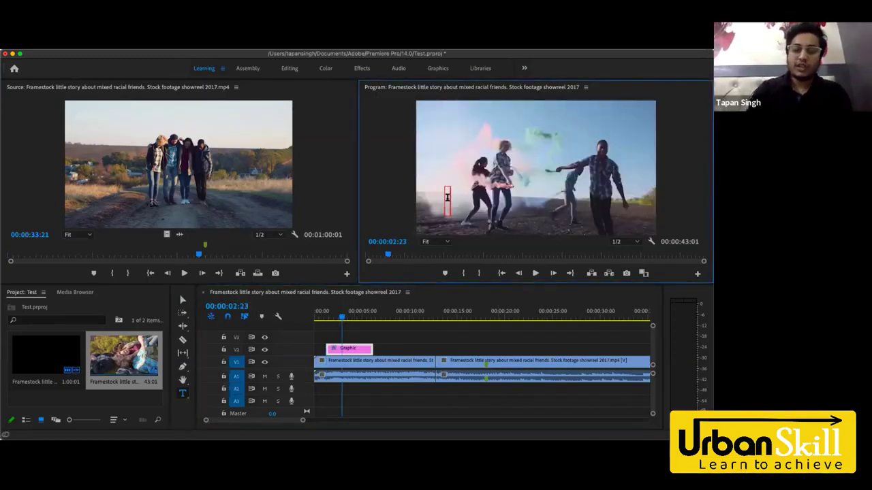
type("Urb")
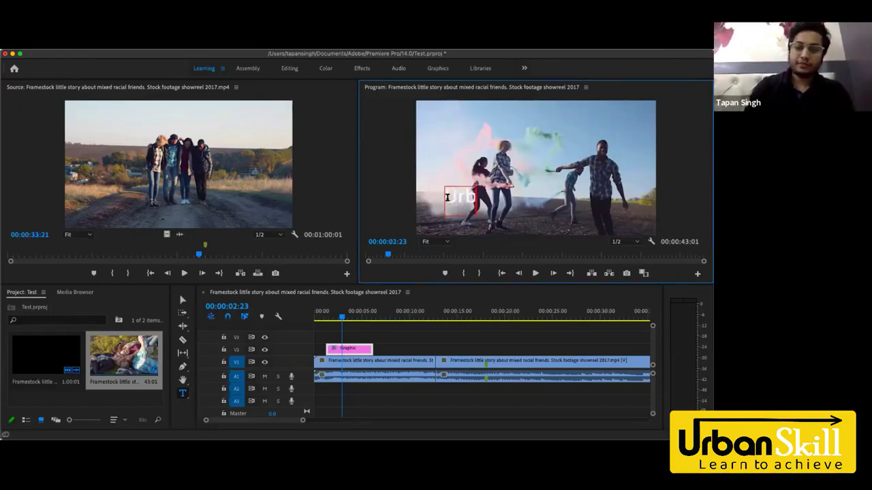
type("an Skill")
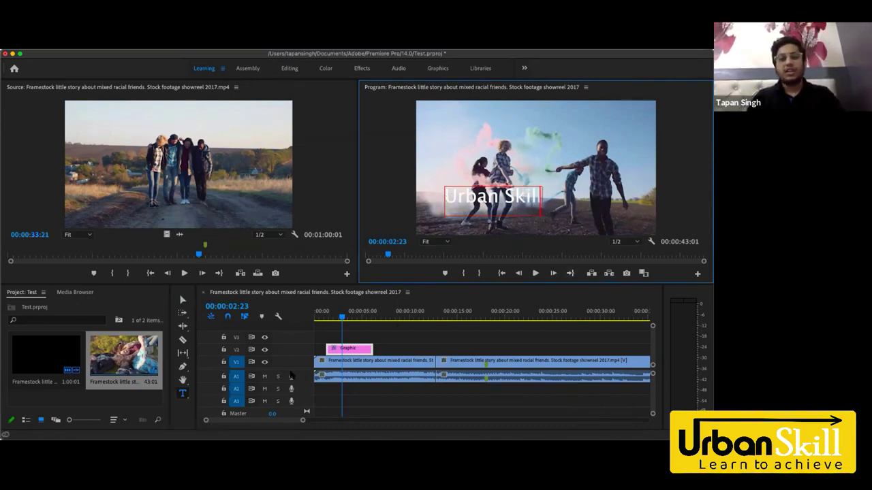
Examine the commands available for the Urban Skill title clip and select its text in the frame
left_click(178, 415)
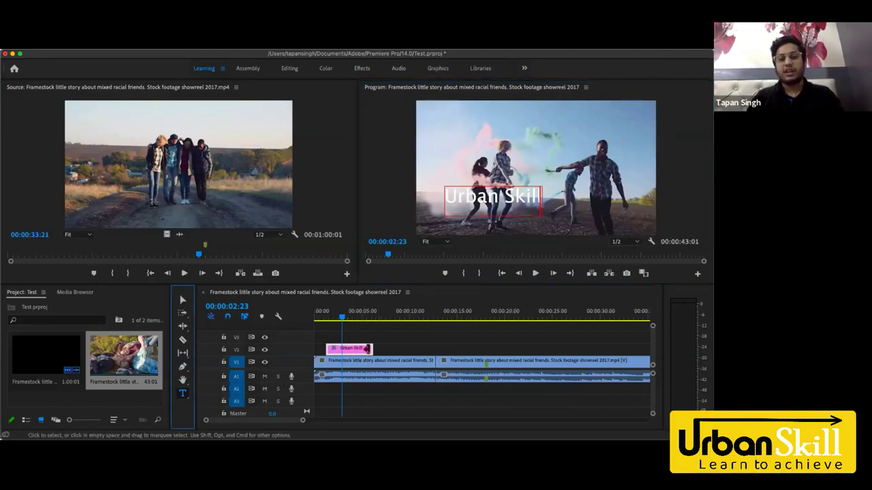
left_click(360, 350)
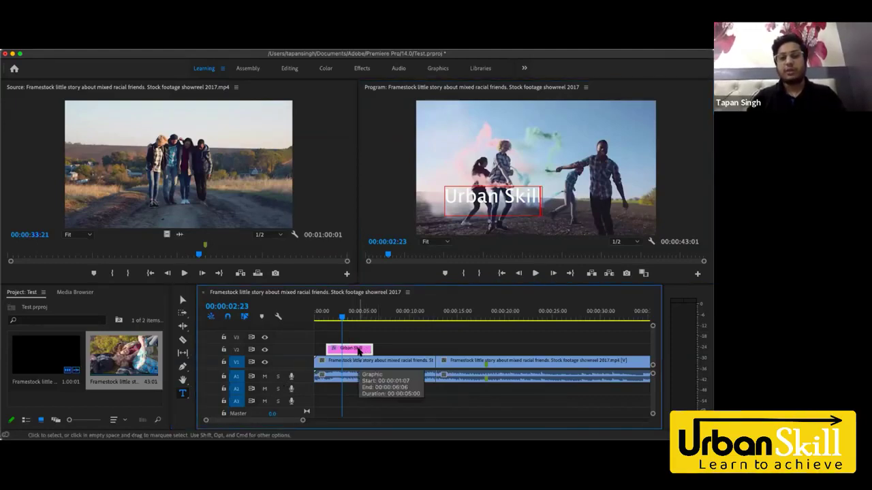
right_click(359, 351)
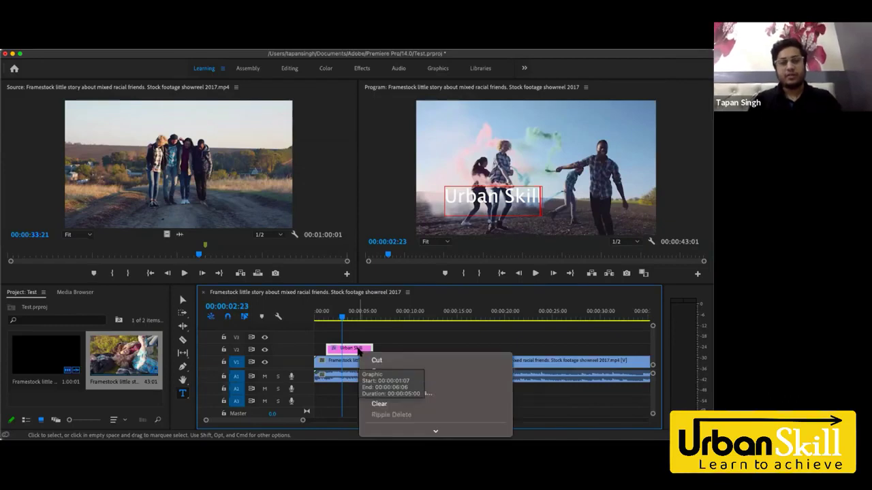
mouse_move(436, 427)
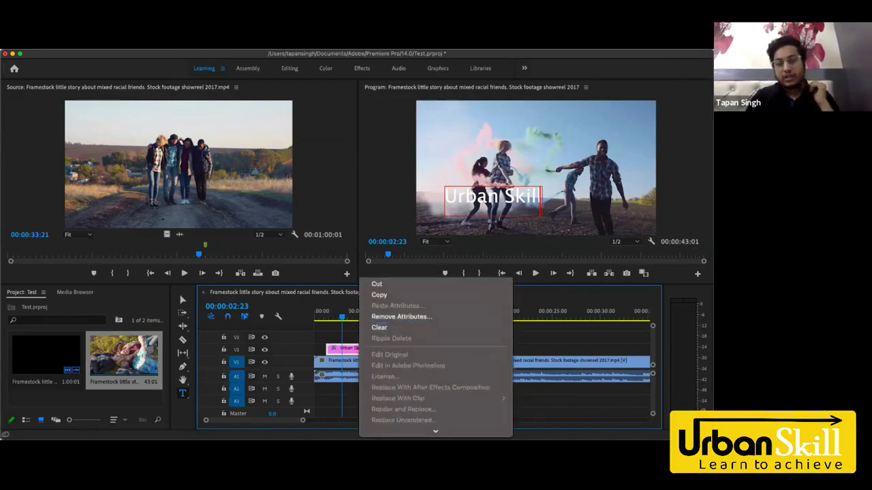
scroll(454, 384, "down", 3)
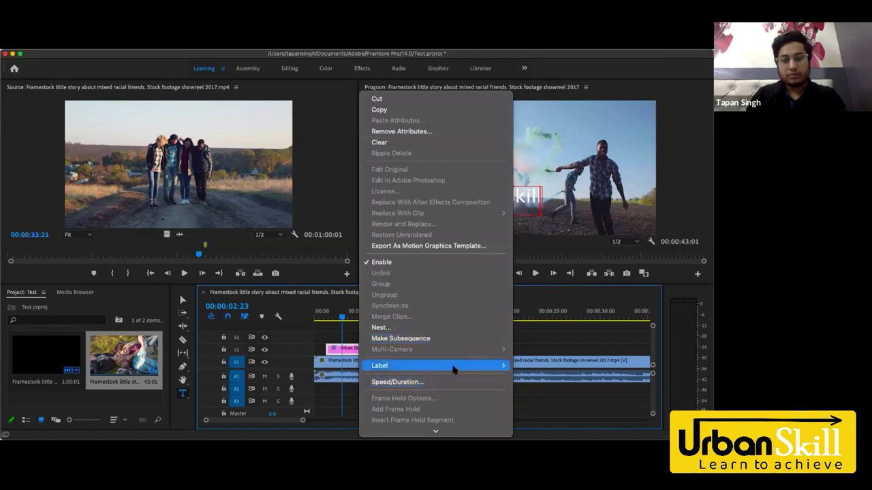
left_click(453, 382)
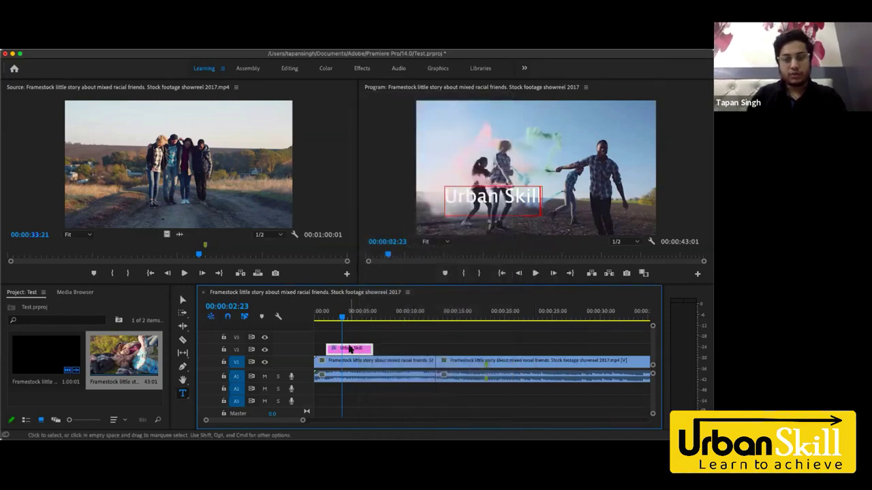
right_click(350, 351)
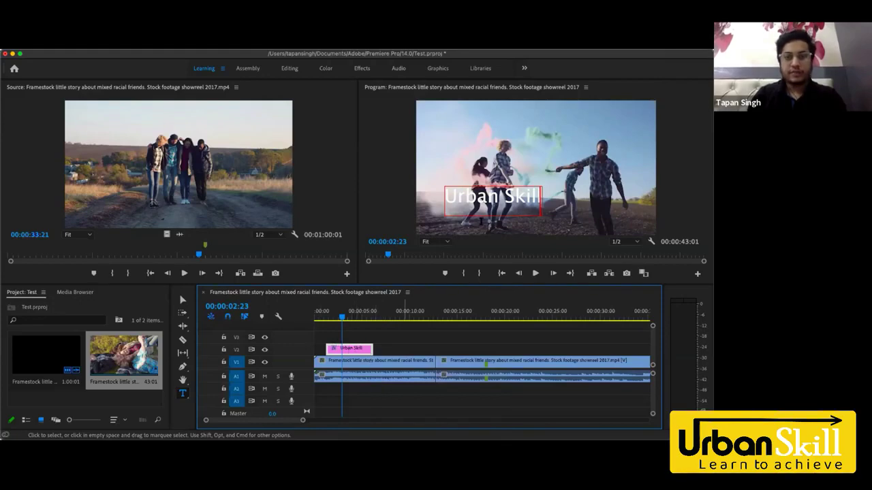
left_click_drag(541, 198, 445, 198)
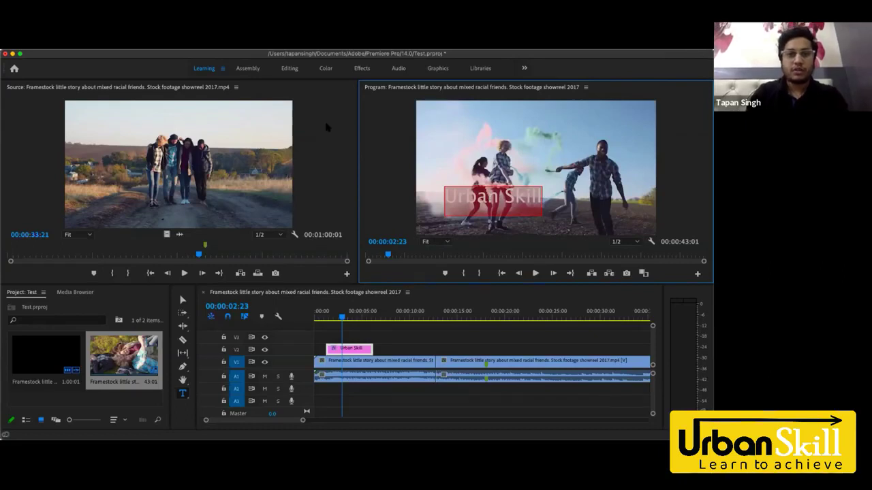
Switch to the Editing workspace and look through the commands available for the Urban Skill title clip
left_click(289, 68)
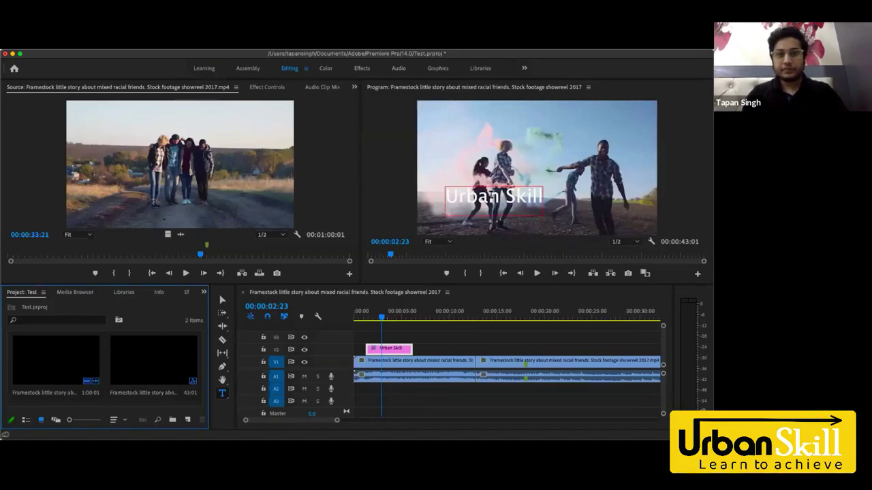
left_click(402, 350)
right_click(403, 351)
left_click(389, 350)
right_click(387, 350)
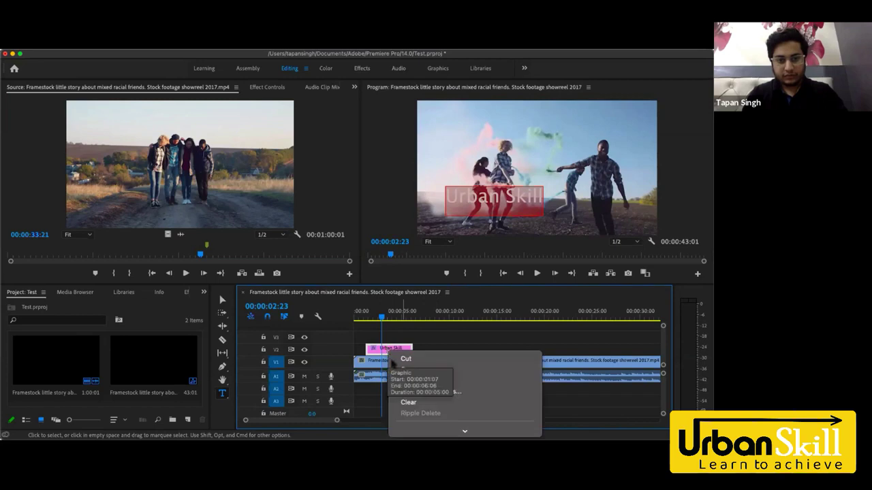
scroll(402, 375, "down", 10)
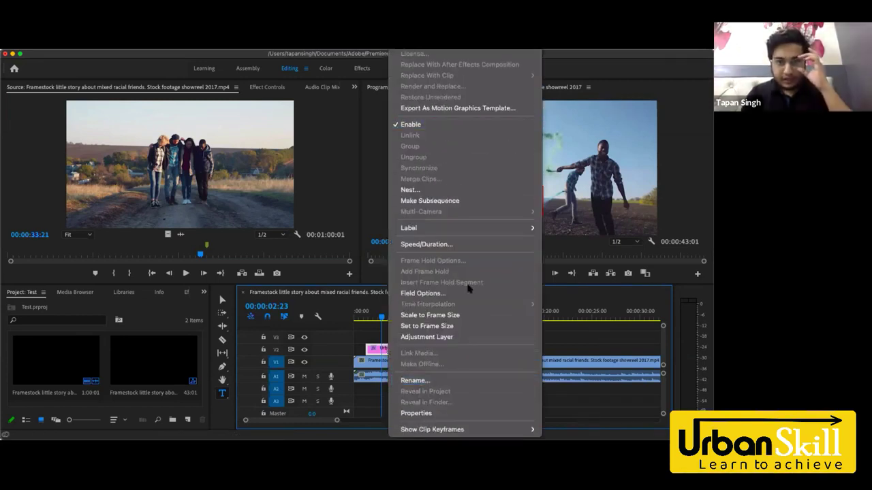
left_click(560, 332)
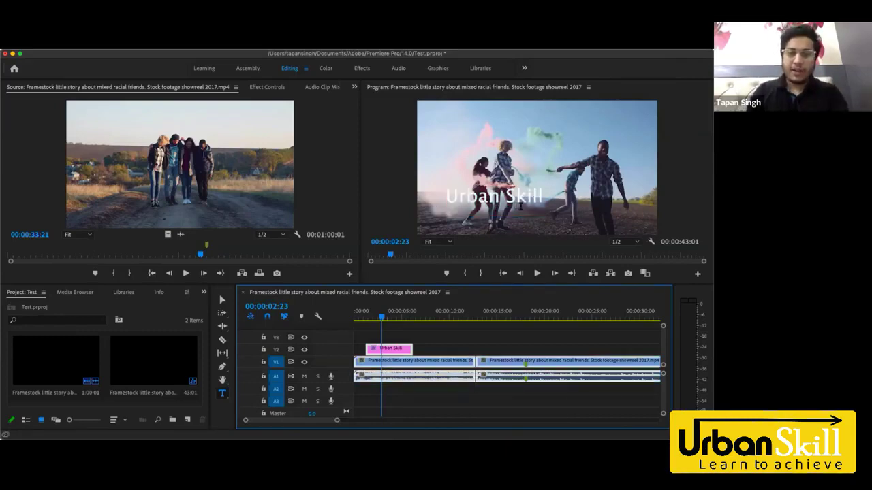
Remove the Motion, Vector Motion, Opacity and Time Remapping attributes from the Urban Skill title clip
left_click(222, 394)
left_click(223, 393)
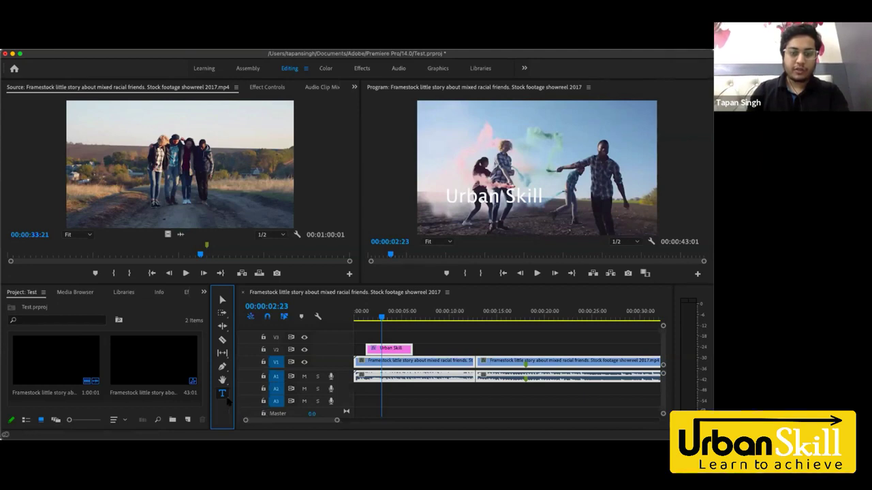
left_click(393, 352)
left_click(395, 352)
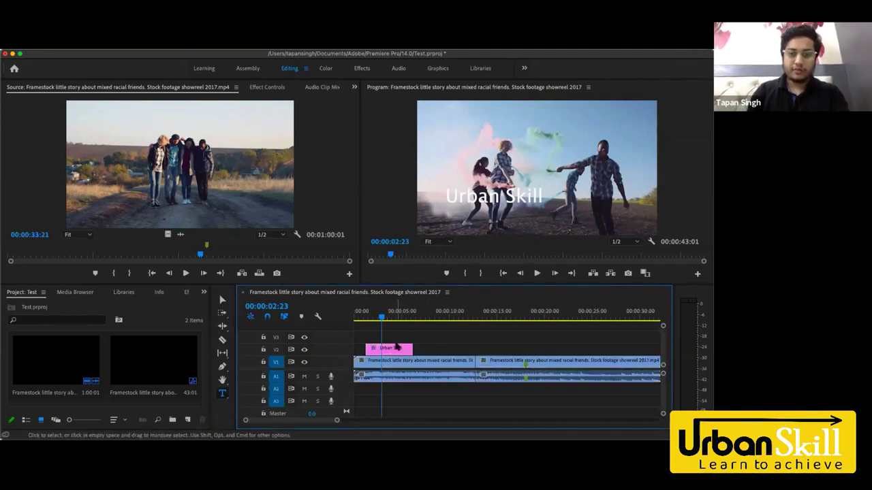
right_click(397, 352)
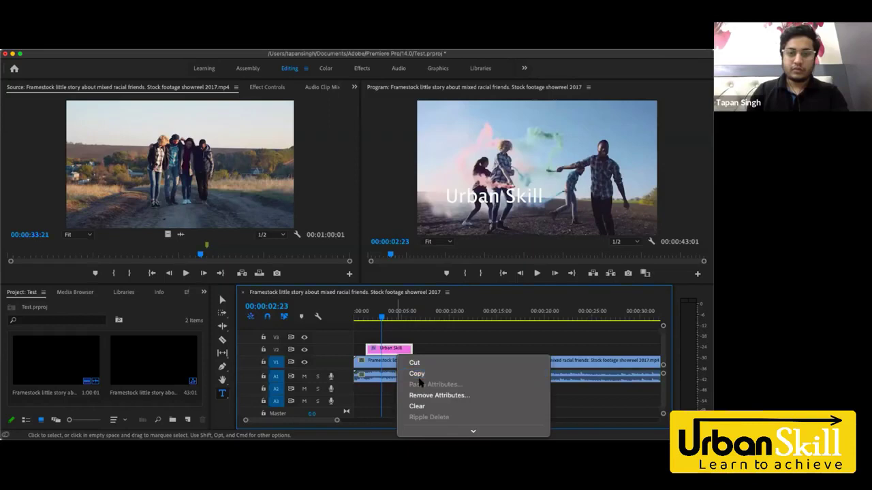
left_click(436, 395)
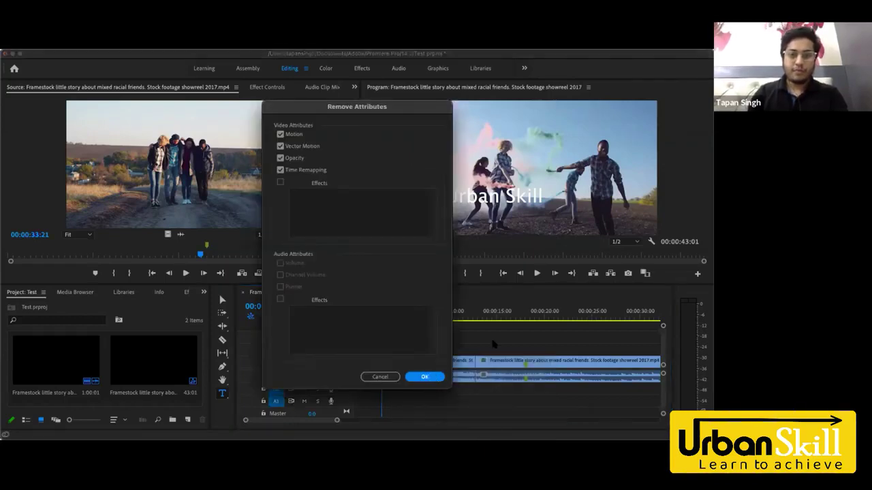
key("Return")
Add a second title reading "Urban skill" in the upper-right area of the frame and expand its text properties in Effect Controls
left_click(222, 395)
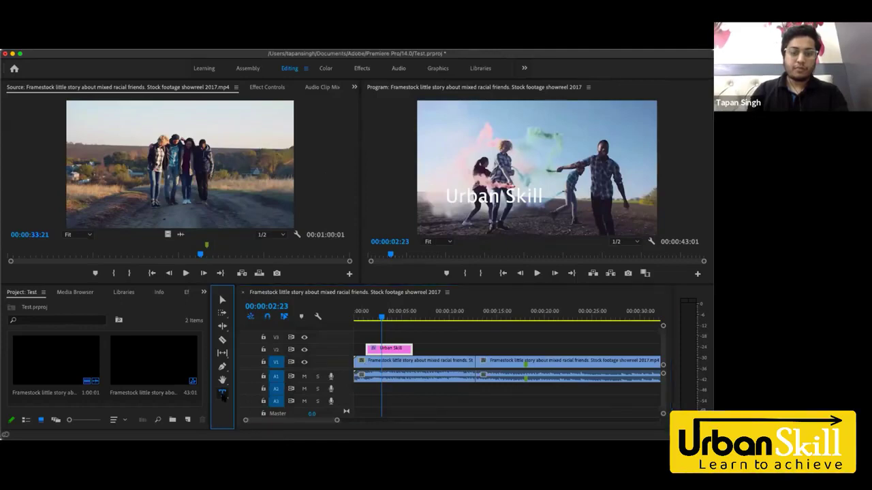
left_click(437, 351)
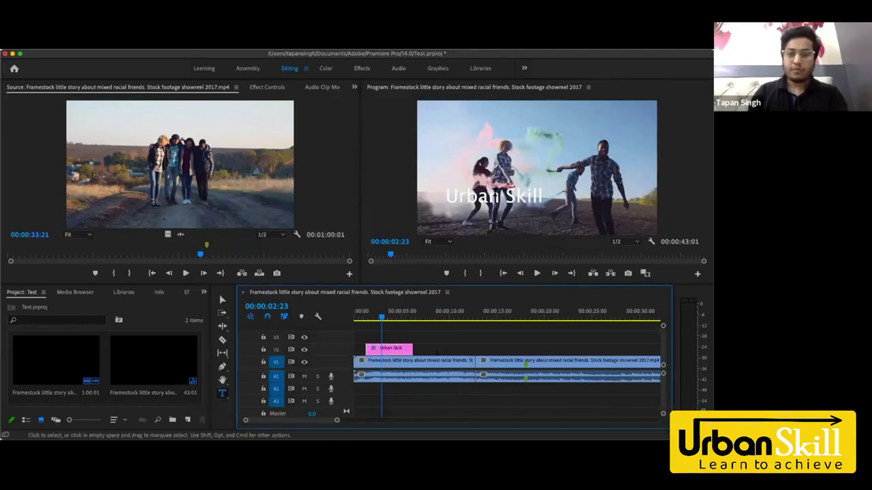
left_click(557, 160)
type("Urban")
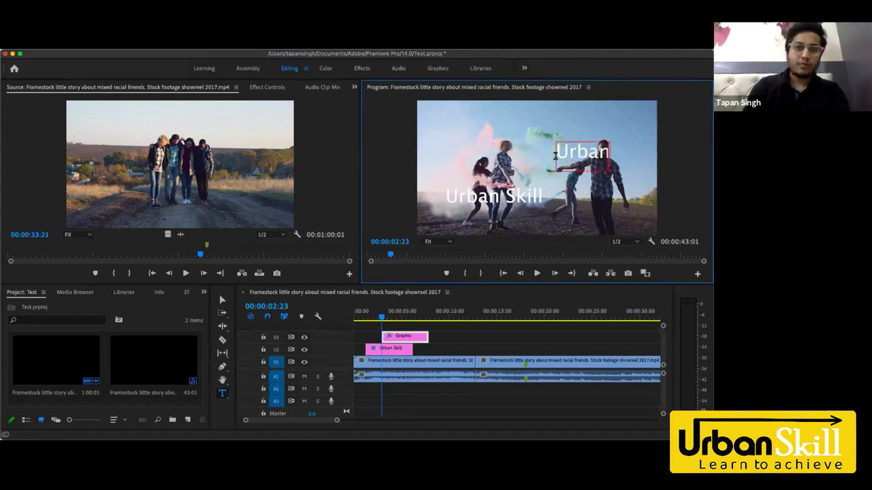
type(" skill")
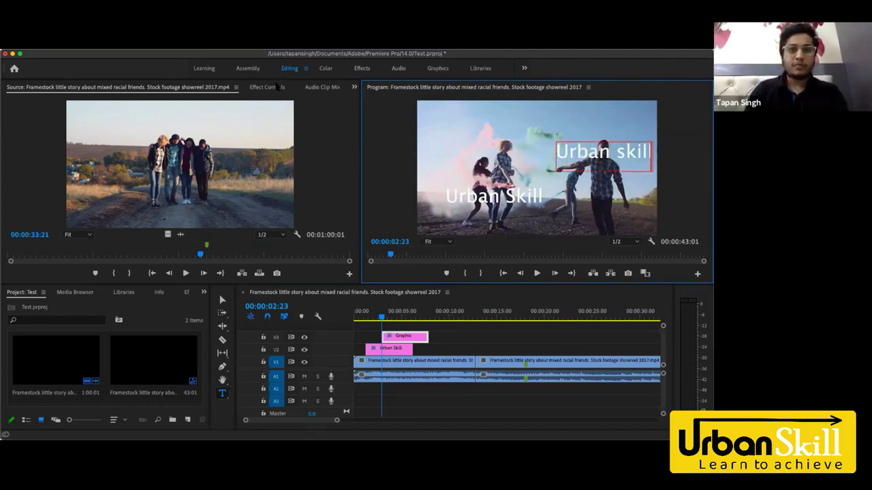
left_click(280, 87)
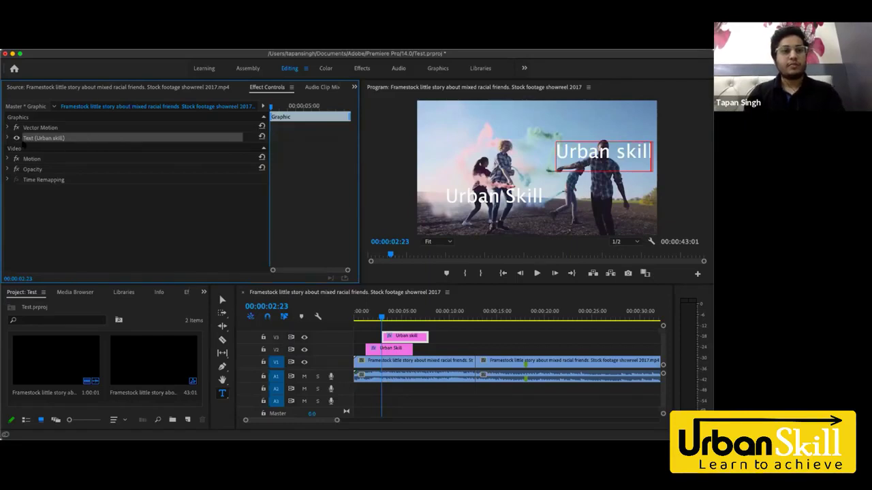
left_click(8, 138)
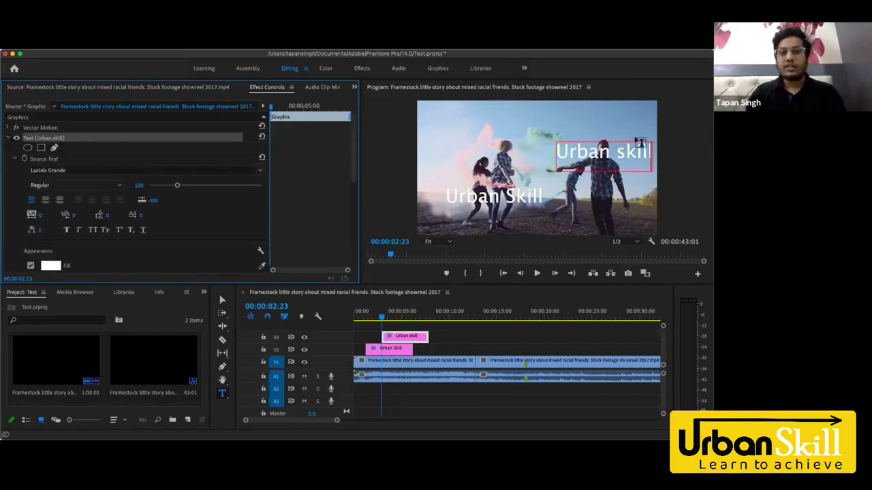
Leave text editing and move the second title, "Urban skill", to the upper middle of the frame above the first title
left_click(686, 174)
left_click(687, 174)
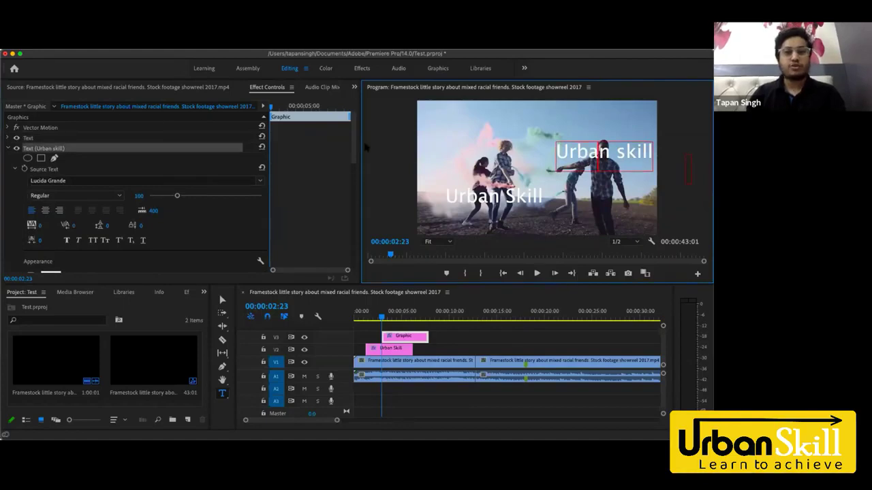
left_click(612, 154)
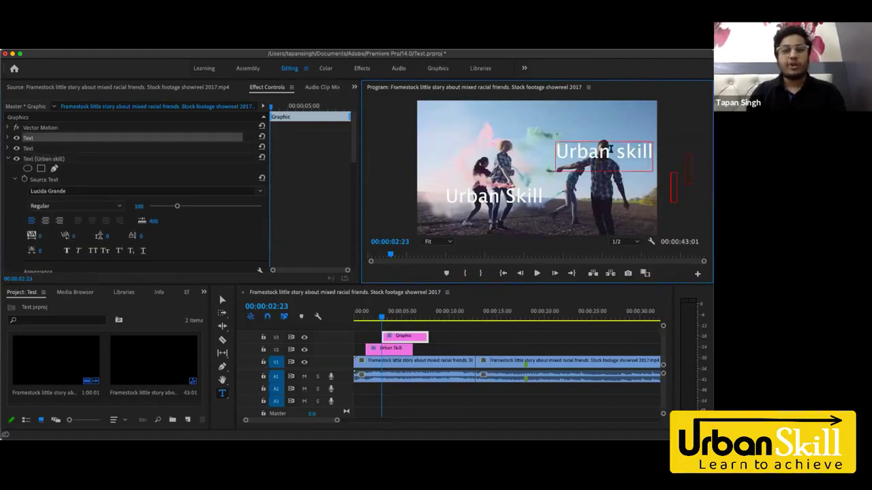
left_click(564, 151)
left_click(643, 154)
key("Escape")
left_click_drag(630, 162, 539, 156)
Set the second title's font to Marker Art and enlarge the title across the upper part of the frame
scroll(106, 186, "down", 3)
scroll(106, 186, "up", 2)
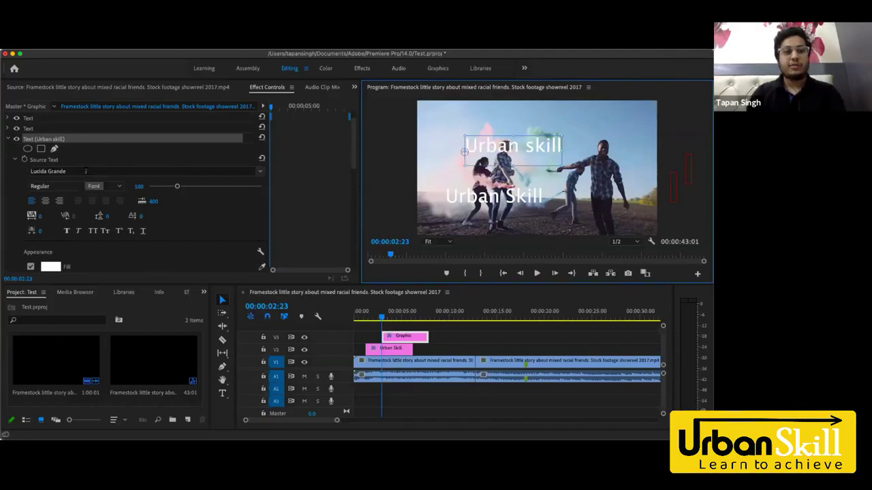
left_click(260, 171)
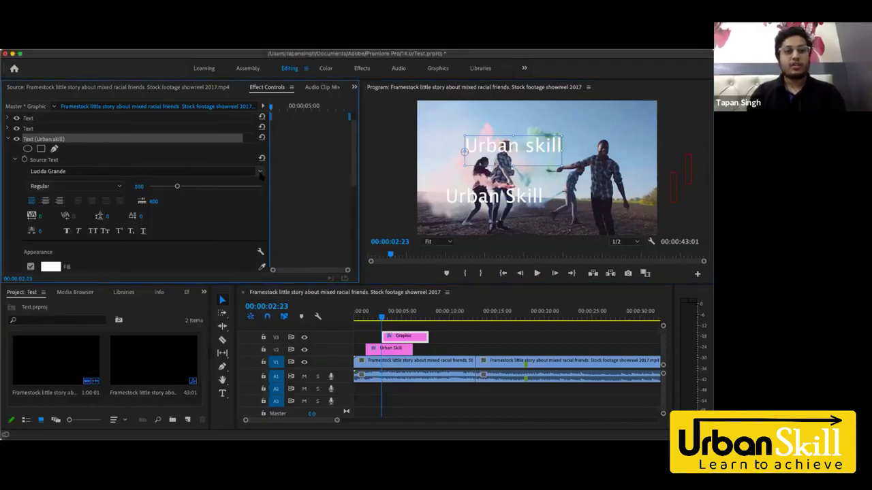
left_click(259, 174)
scroll(138, 293, "down", 8)
scroll(137, 294, "up", 5)
scroll(94, 229, "up", 4)
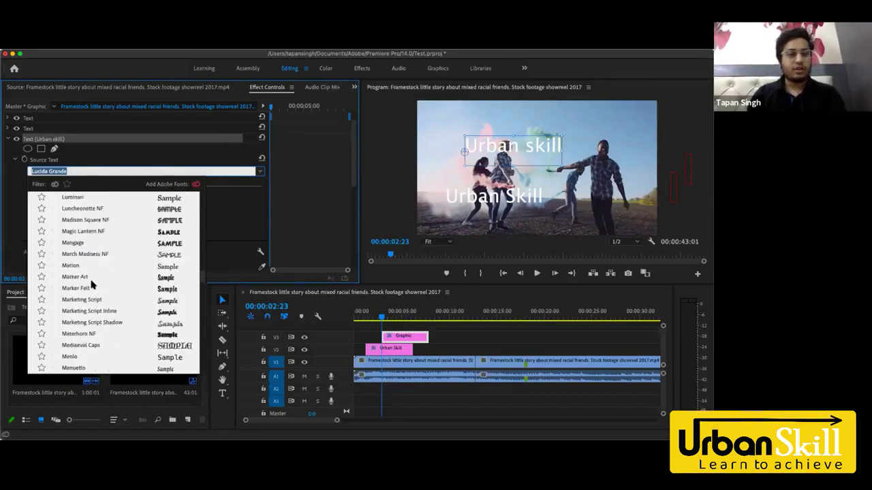
key("Escape")
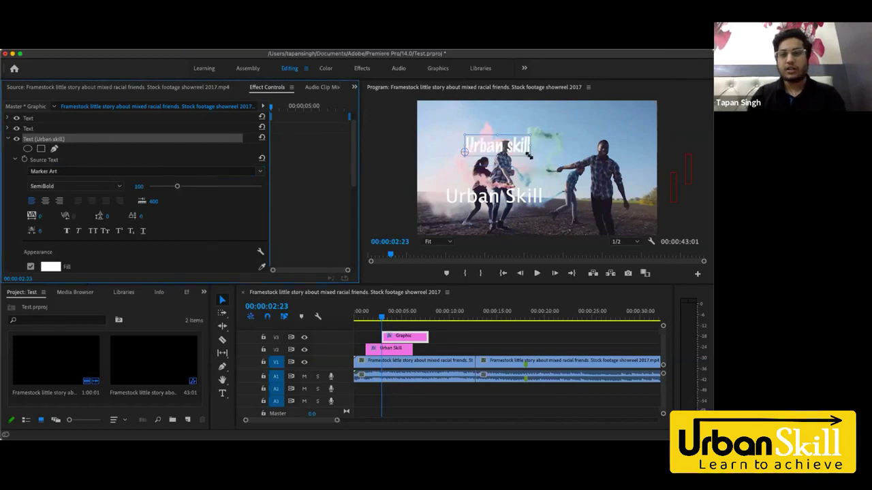
left_click_drag(530, 155, 614, 159)
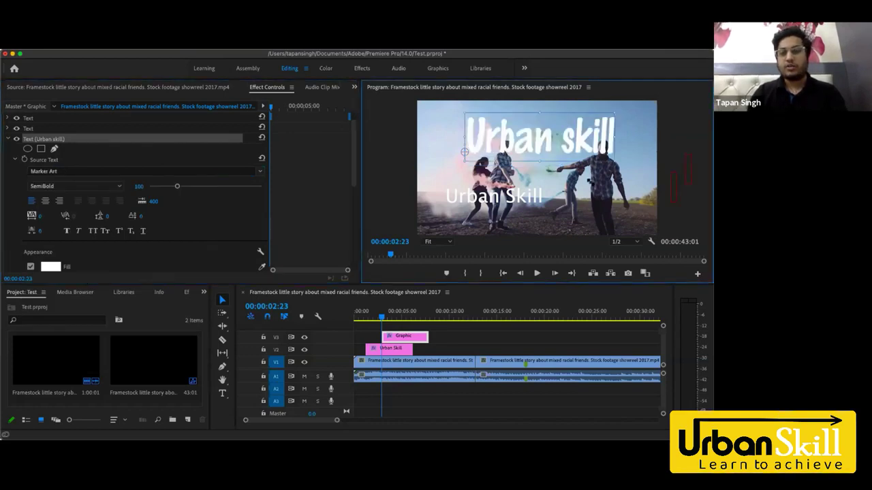
Delete the first title clip, Urban Skill, from video track V2
left_click(504, 197)
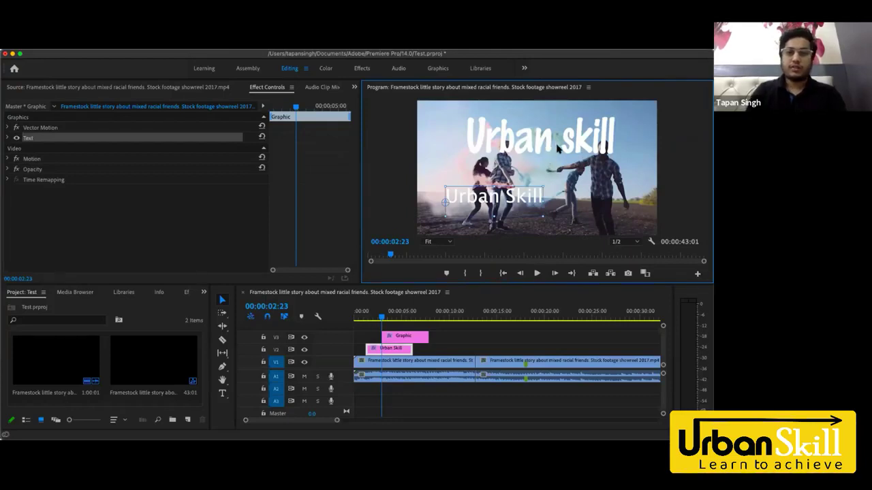
left_click(390, 348)
key("Delete")
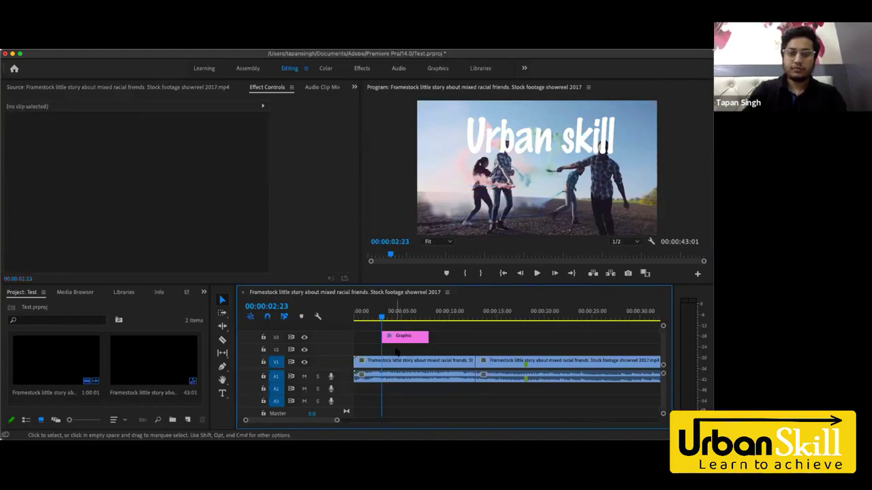
Move the remaining Graphic title clip from track V3 down to V2, keeping its start time
left_click(414, 334)
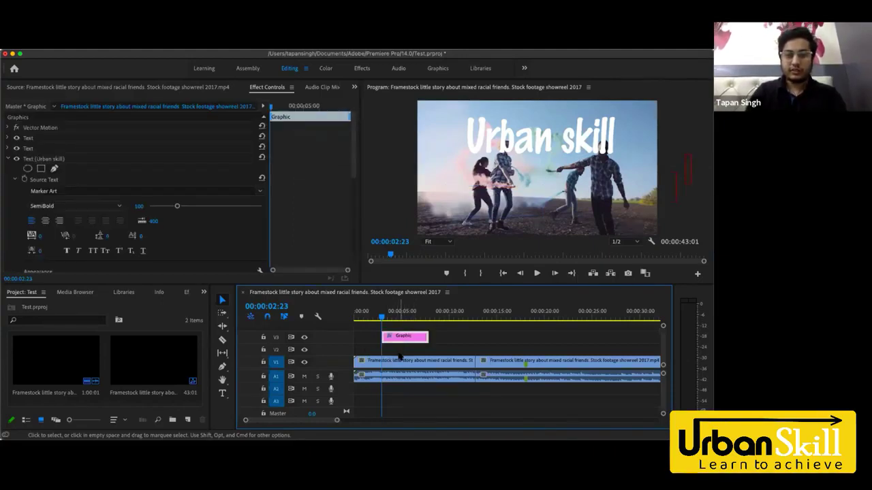
left_click(409, 349)
left_click(407, 339)
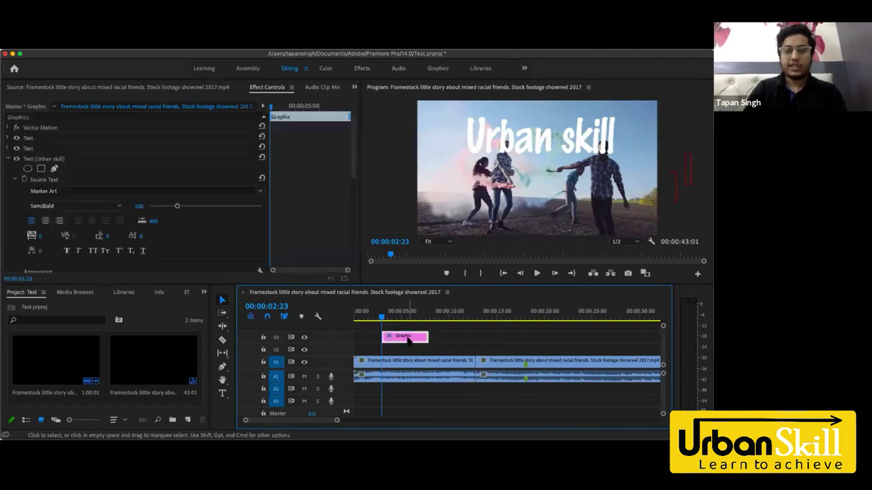
left_click_drag(402, 337, 386, 352)
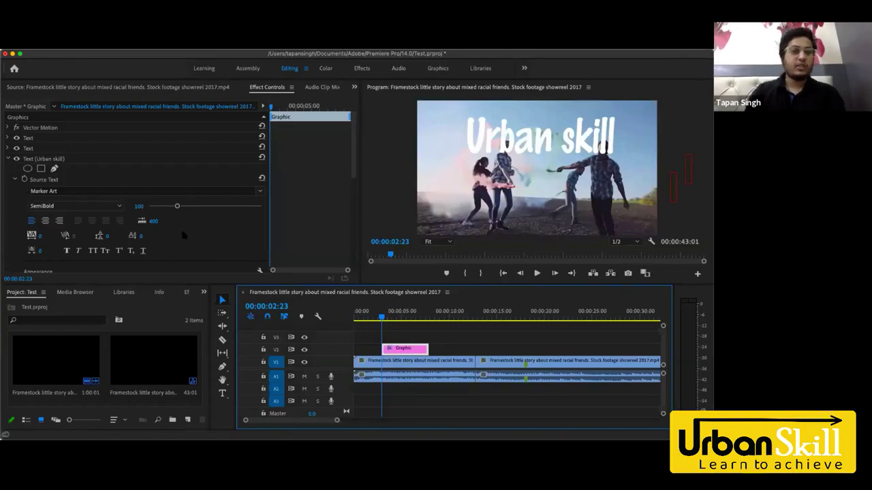
Check the available font styles for the title and set its font size to 99
left_click(107, 207)
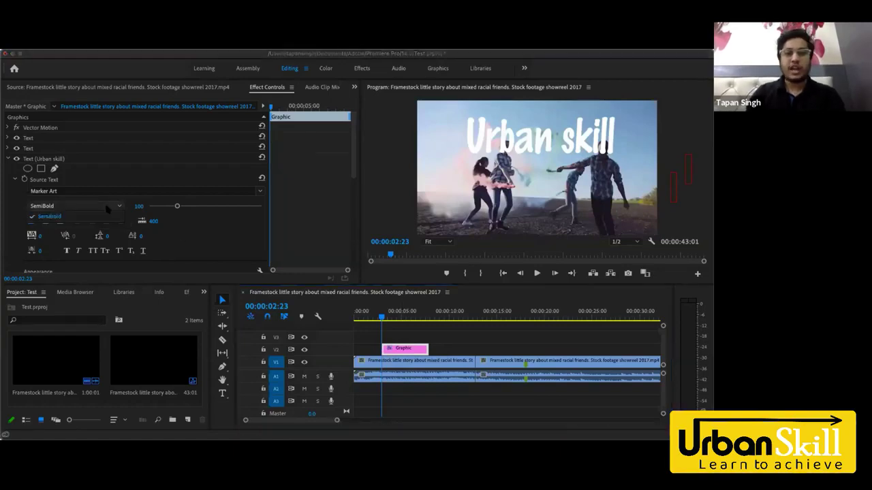
left_click(107, 209)
mouse_move(177, 210)
left_mouse_down()
mouse_move(188, 209)
mouse_move(176, 208)
left_mouse_up()
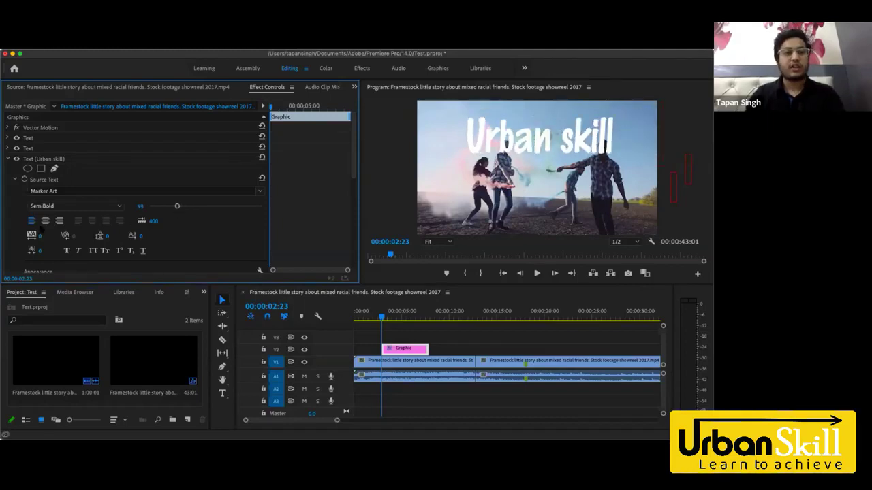
Set the title's transform to horizontal position 287.5, scale 220, rotation -4° and opacity 99%
scroll(92, 235, "down", 4)
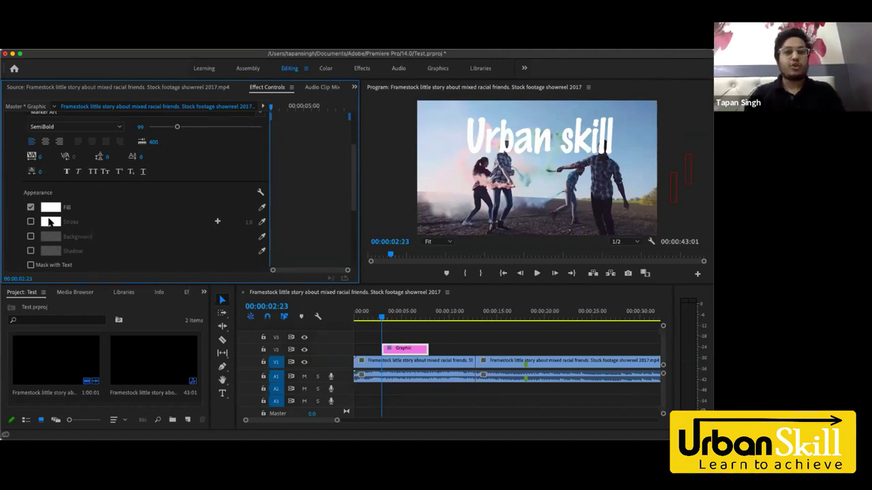
scroll(57, 236, "down", 5)
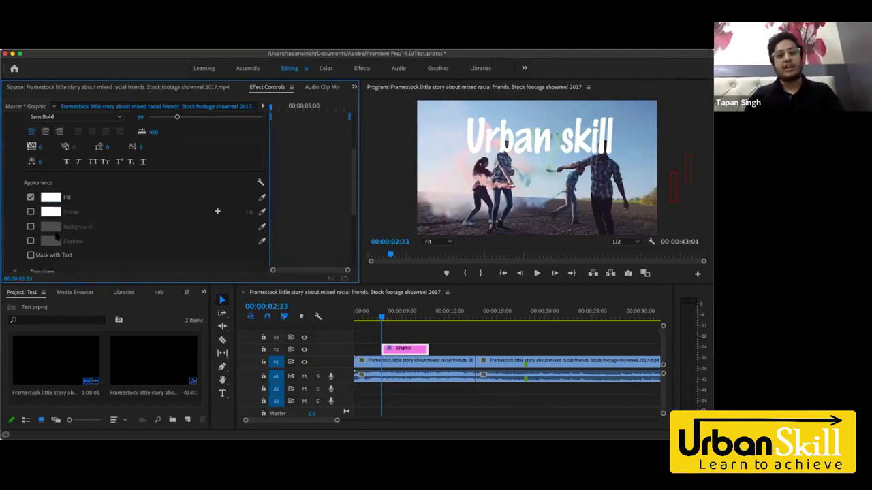
scroll(58, 235, "down", 1)
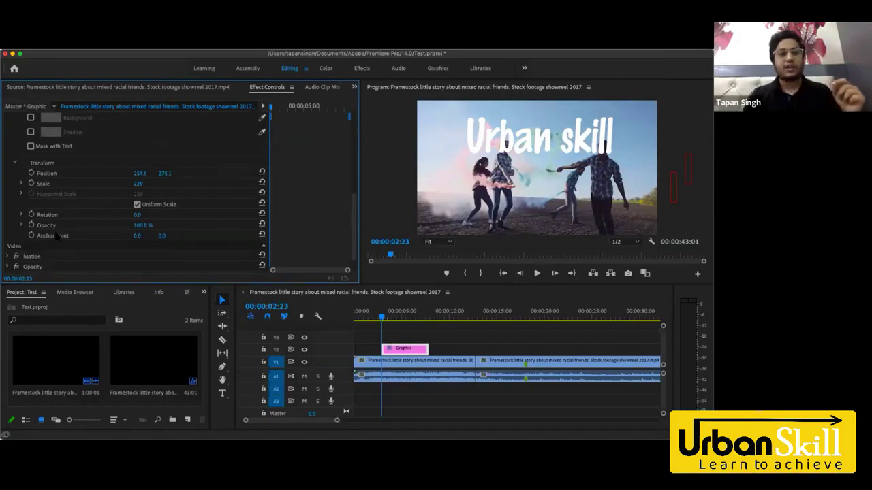
left_click_drag(499, 141, 506, 141)
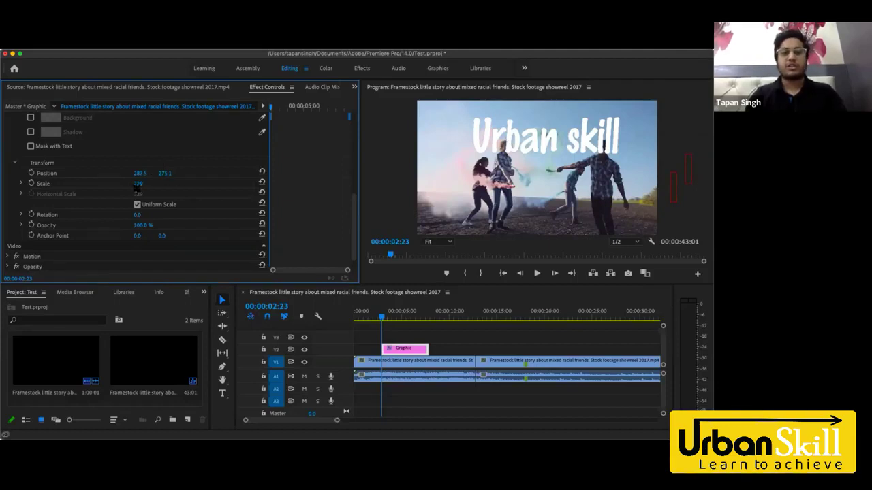
left_click_drag(138, 183, 126, 206)
scroll(137, 224, "down", 2)
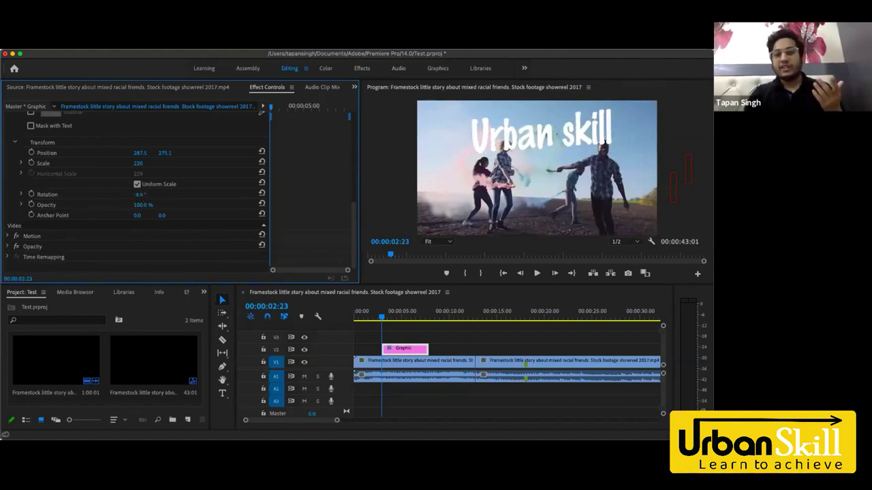
mouse_move(142, 205)
left_mouse_down()
mouse_move(87, 205)
mouse_move(156, 205)
mouse_move(139, 220)
left_mouse_up()
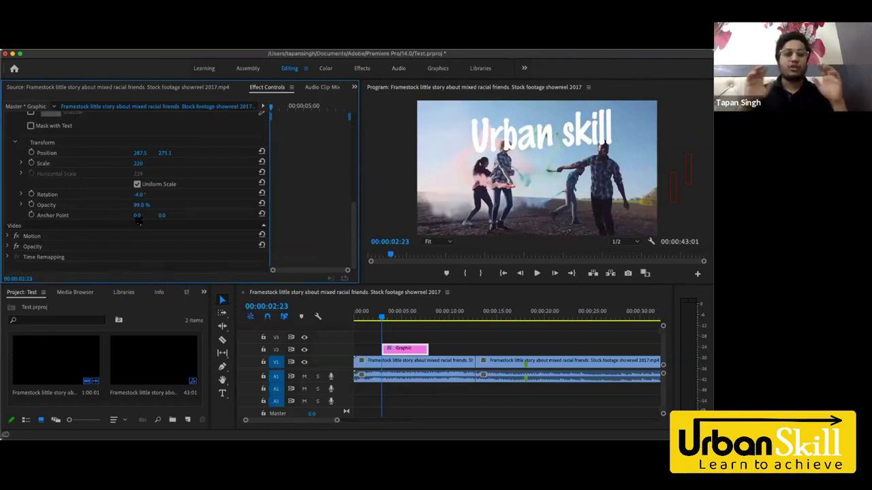
Move the title down to the middle of the frame, at position about 250.4, 489.1
scroll(95, 197, "up", 3)
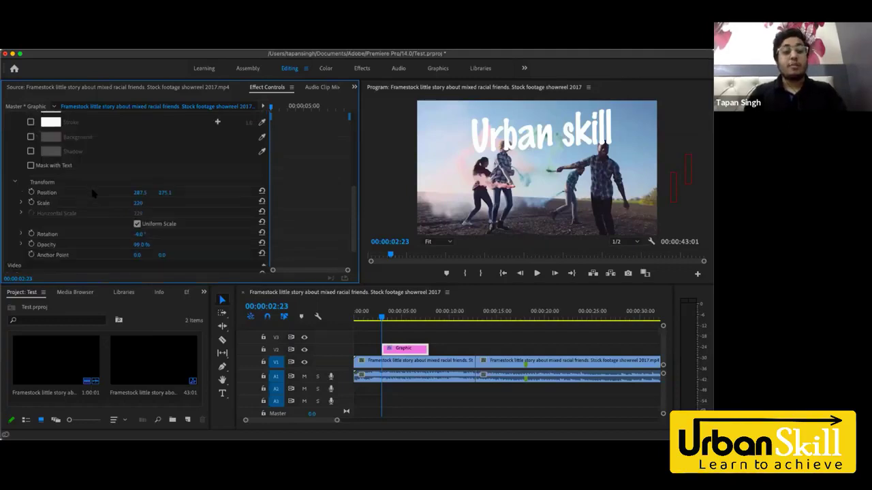
left_click(558, 140)
left_click_drag(559, 140, 552, 181)
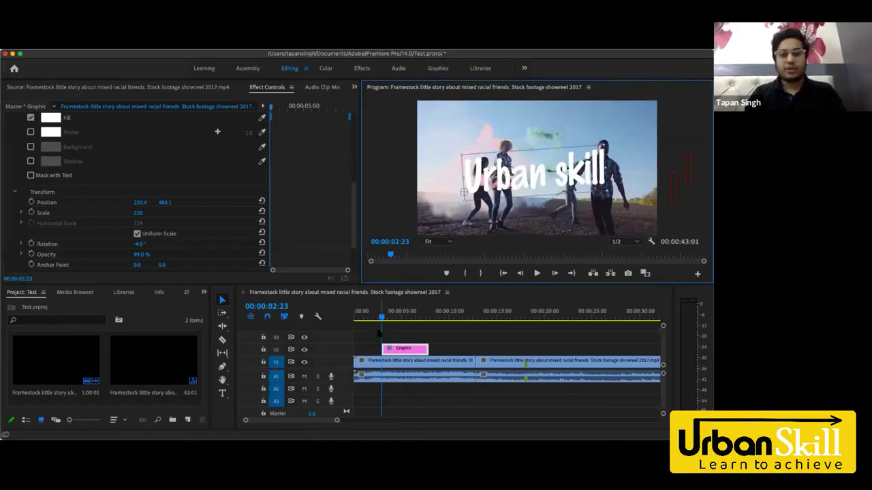
Turn on keyframe animation for the title's Position near the start of its clip, at 00:00:02:21
left_click(289, 289)
key("space")
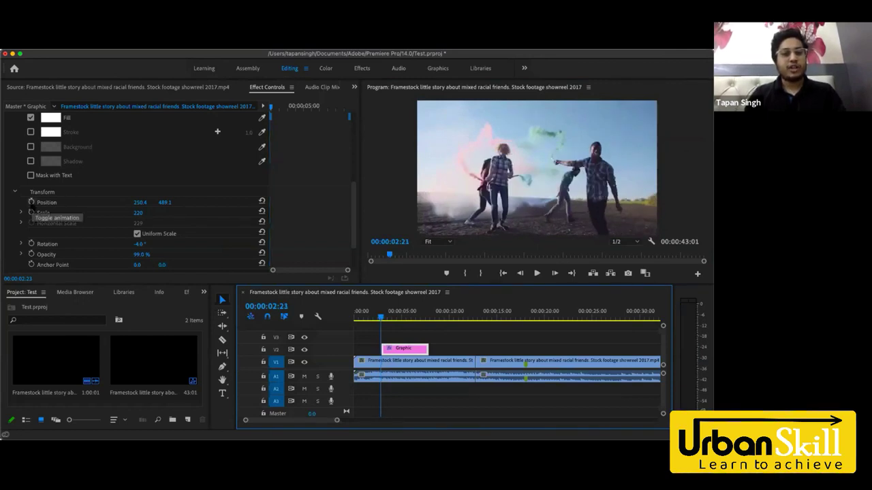
left_click(31, 203)
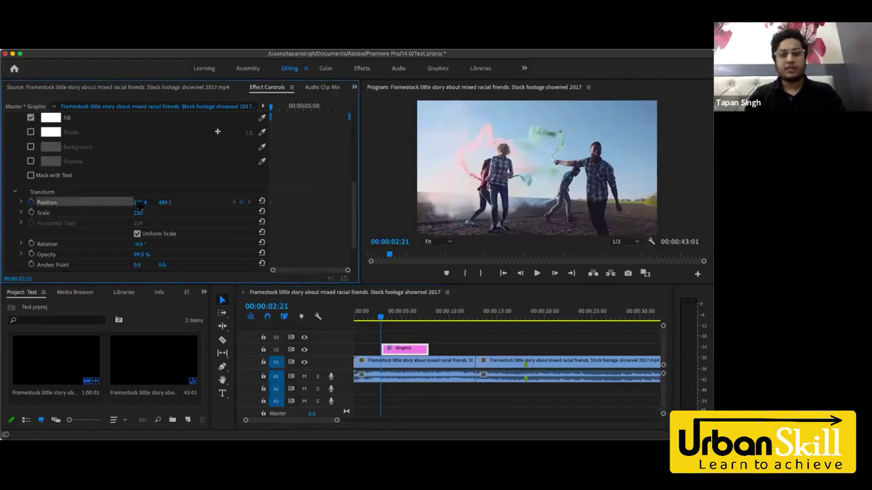
Trim the start of the Graphic title clip to 00:00:03:03
left_click(395, 353)
key("Up")
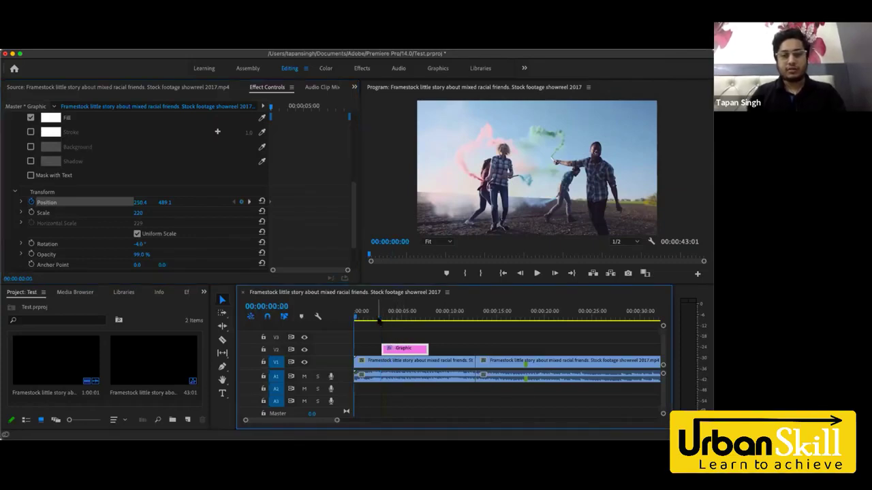
key("Down")
left_click_drag(379, 317, 385, 317)
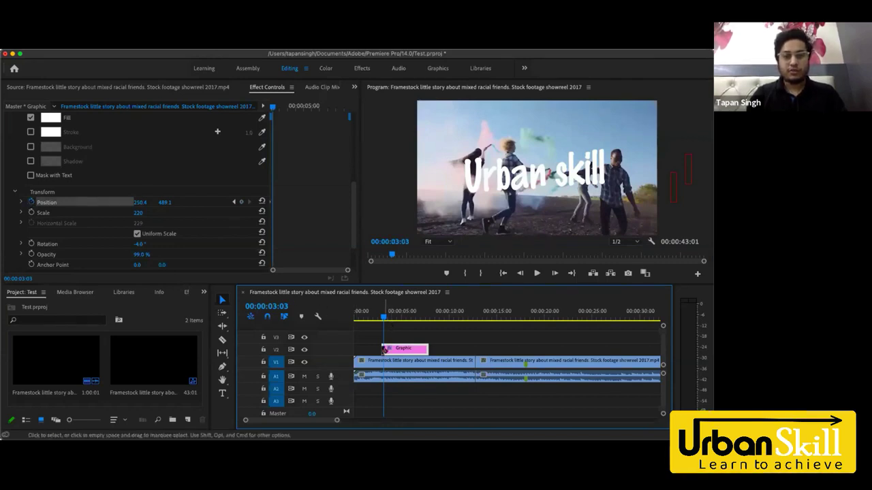
left_click_drag(382, 349, 386, 349)
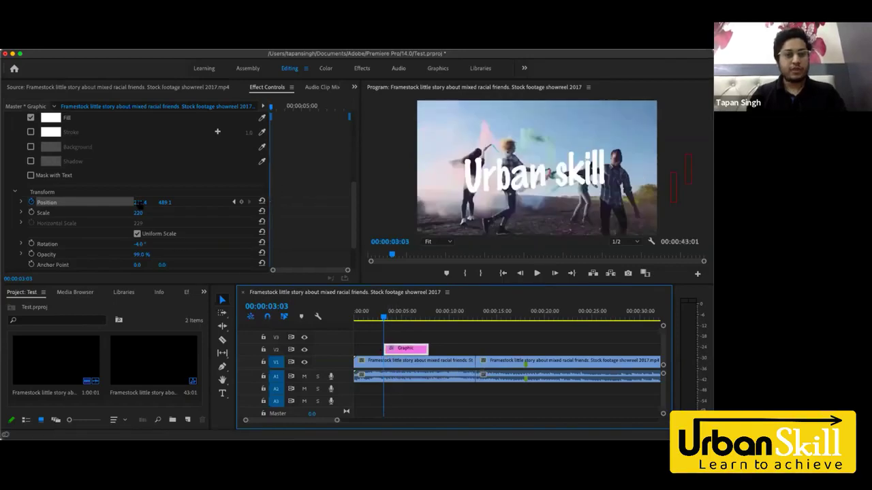
Keyframe the title's horizontal position at about -797.6 at 00:00:03:03 and about 216.4 at 00:00:07:20
left_click_drag(139, 203, 55, 203)
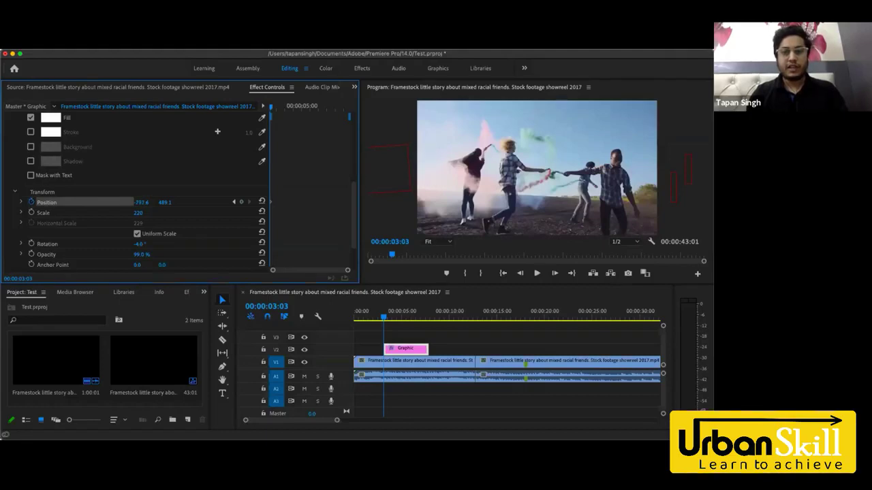
left_click(429, 317)
left_click_drag(140, 203, 209, 203)
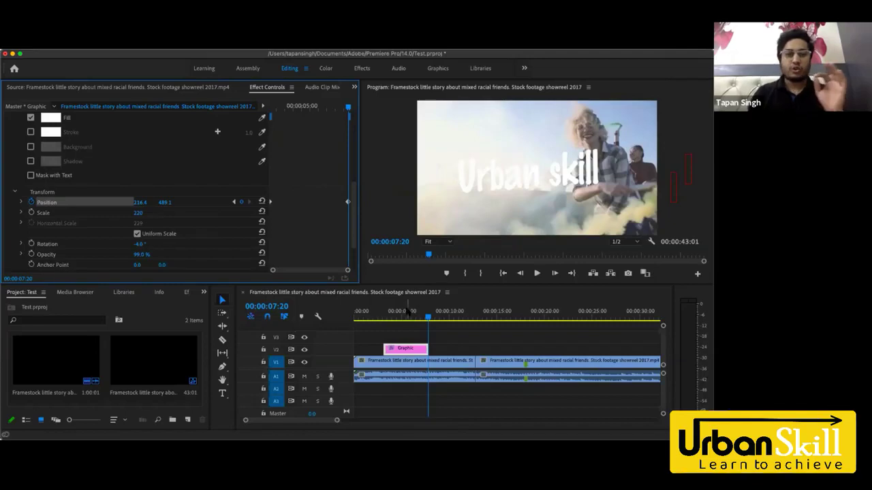
Play the sequence from just before the title clip to past its end to preview the title's movement
left_click(379, 319)
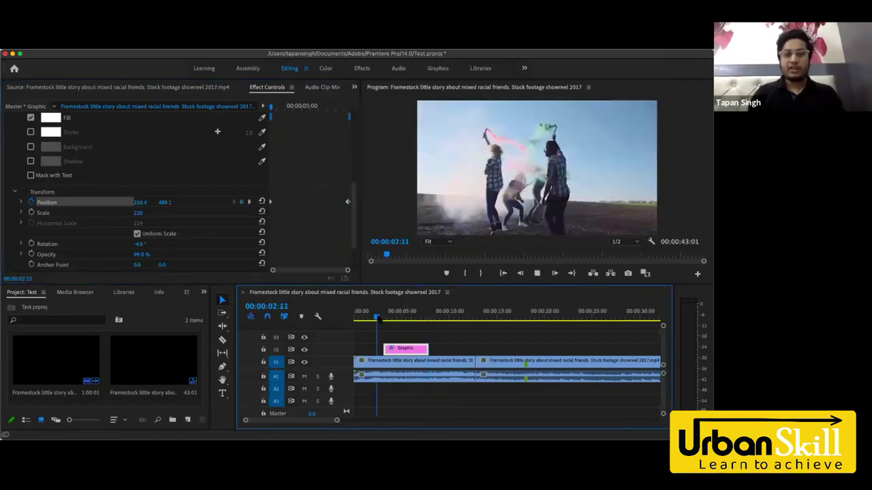
key("space")
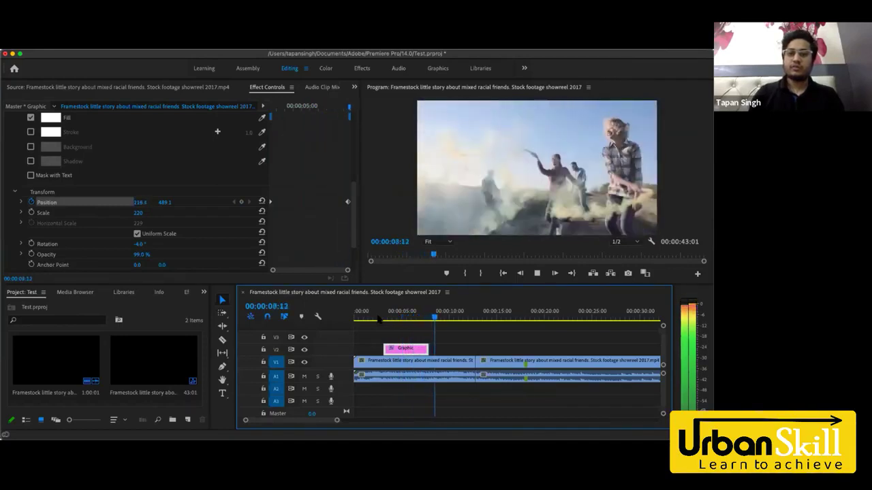
key("space")
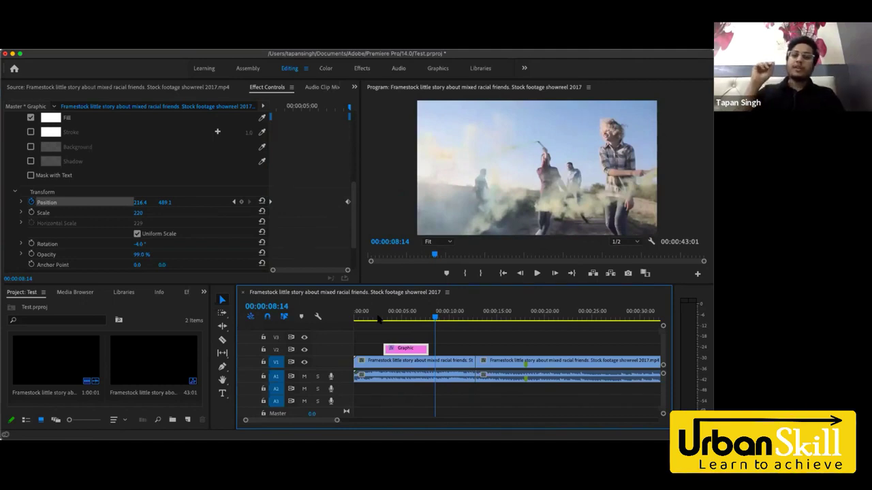
Mute audio track A1 and return the playhead to the start of the title clip, at 00:00:03:04
left_click(304, 377)
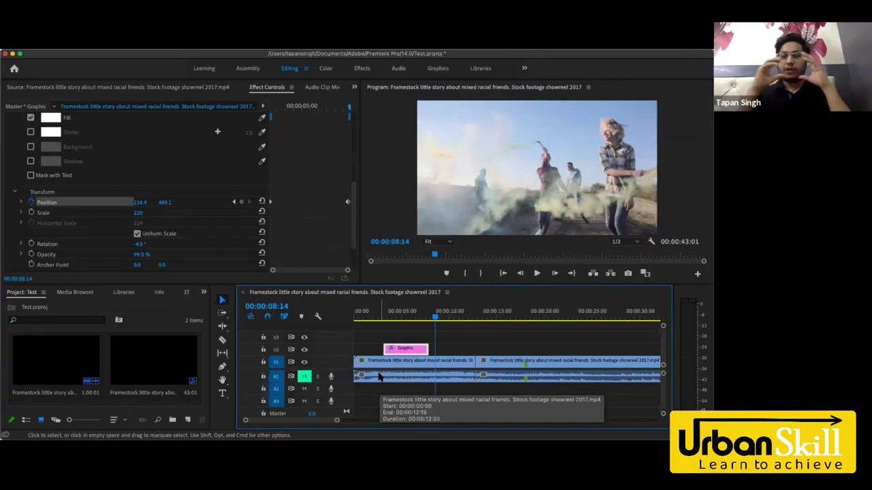
left_click(382, 318)
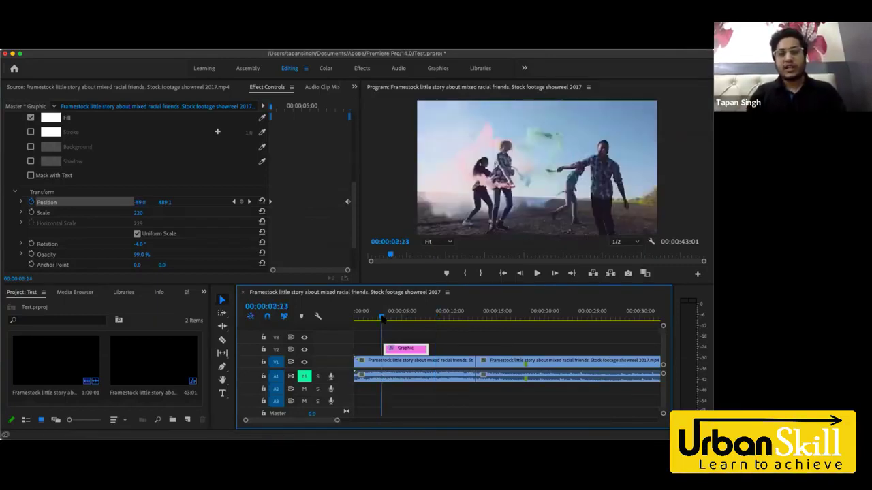
left_click_drag(382, 318, 385, 318)
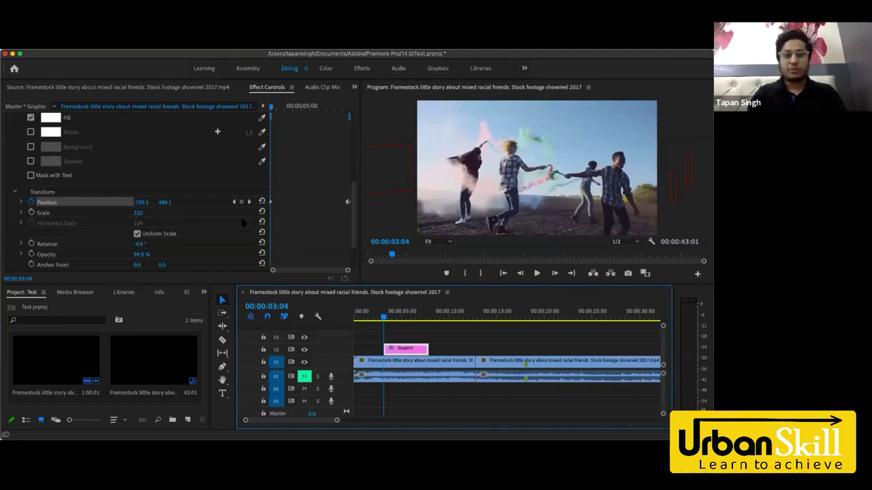
Remove the title's position keyframes at 00:00:05:01 and set its horizontal position to about 32.3
left_click(401, 318)
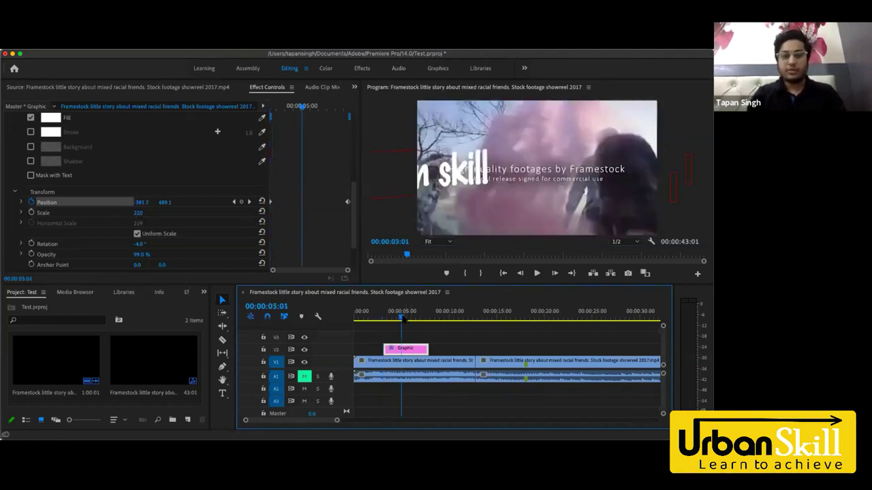
left_click(32, 203)
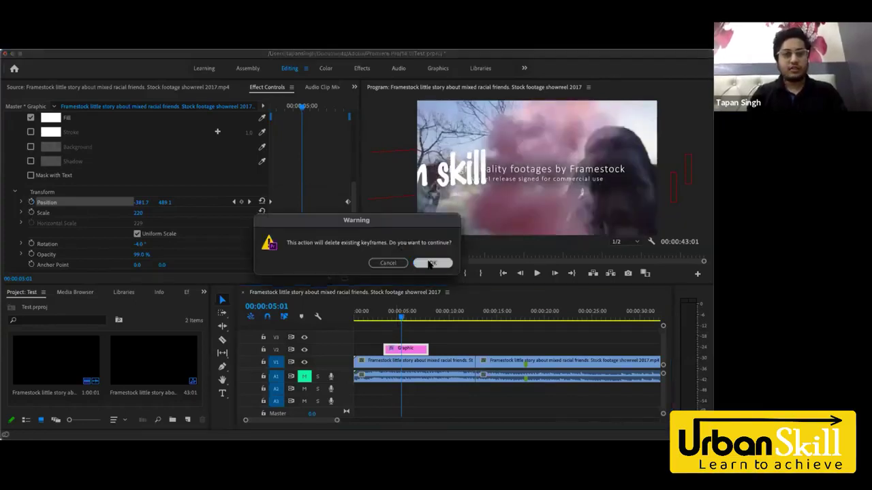
left_click(432, 263)
left_click_drag(141, 202, 211, 227)
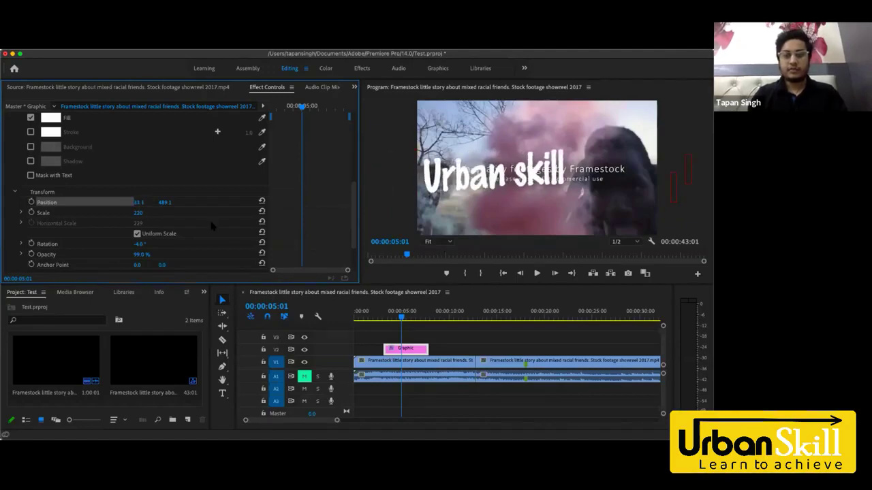
mouse_move(402, 318)
left_mouse_down()
mouse_move(429, 322)
mouse_move(408, 328)
left_mouse_up()
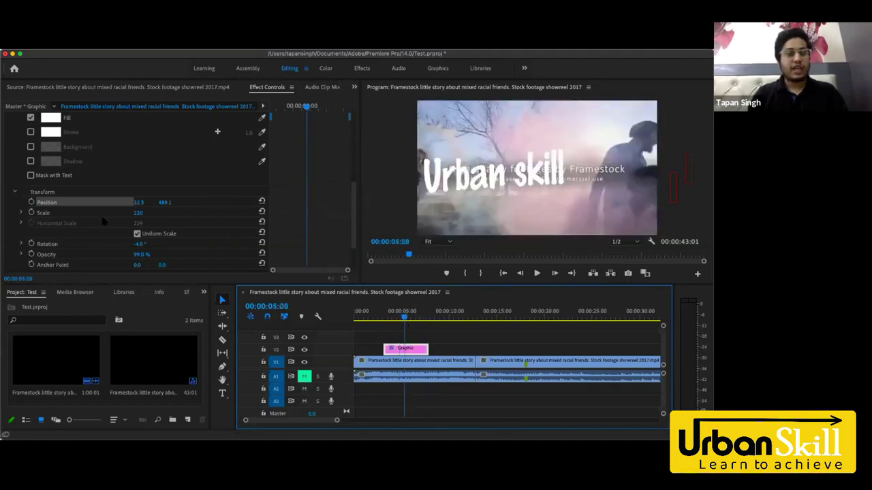
left_click(31, 212)
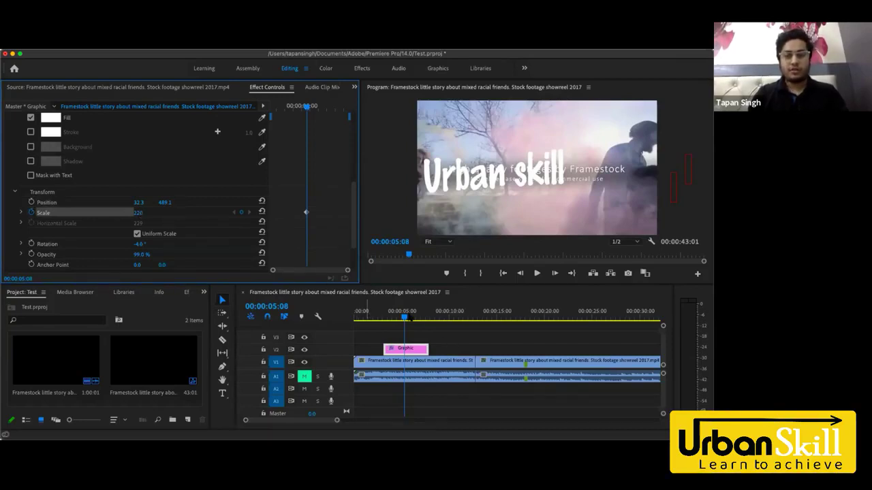
left_click_drag(405, 317, 385, 318)
left_click(32, 212)
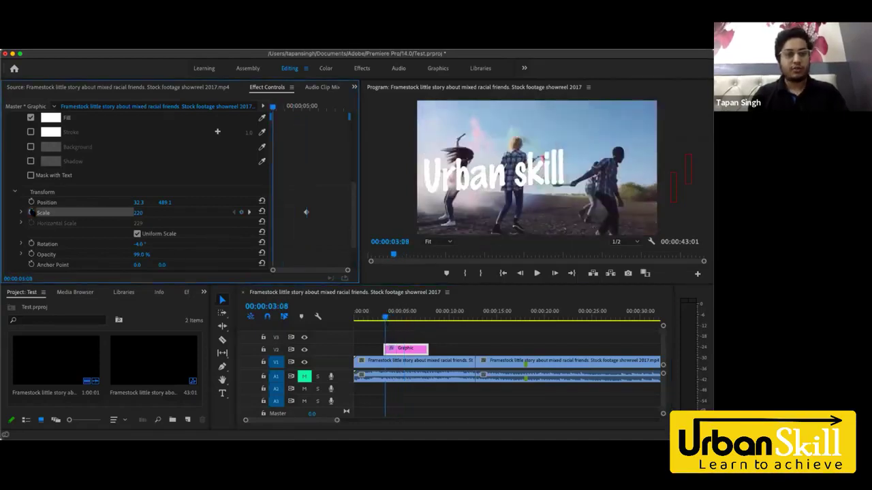
left_click(433, 264)
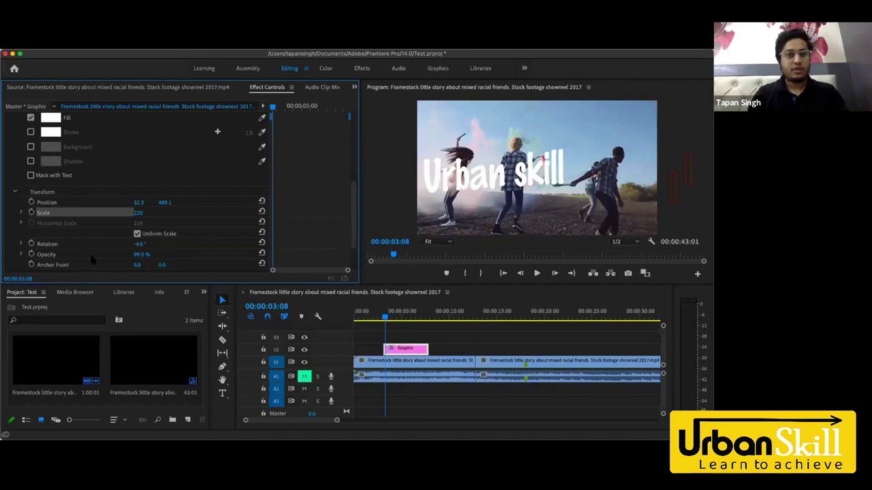
Keyframe the title's scale at 0 at 00:00:03:04 and about 306 at 00:00:07:20
left_click_drag(388, 317, 386, 318)
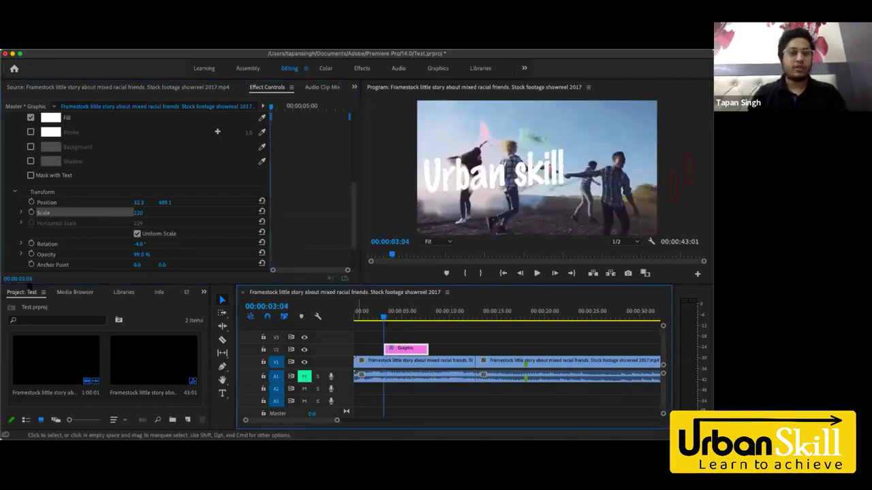
left_click(31, 212)
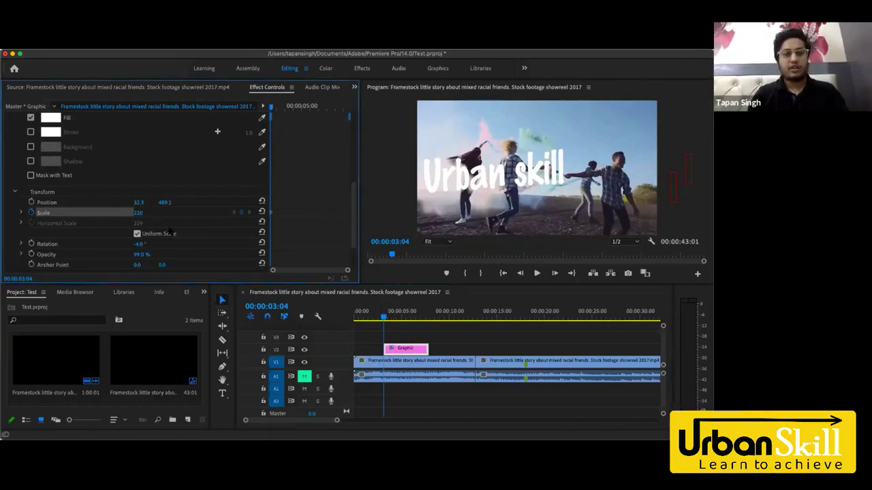
left_click_drag(138, 213, 164, 213)
type("25")
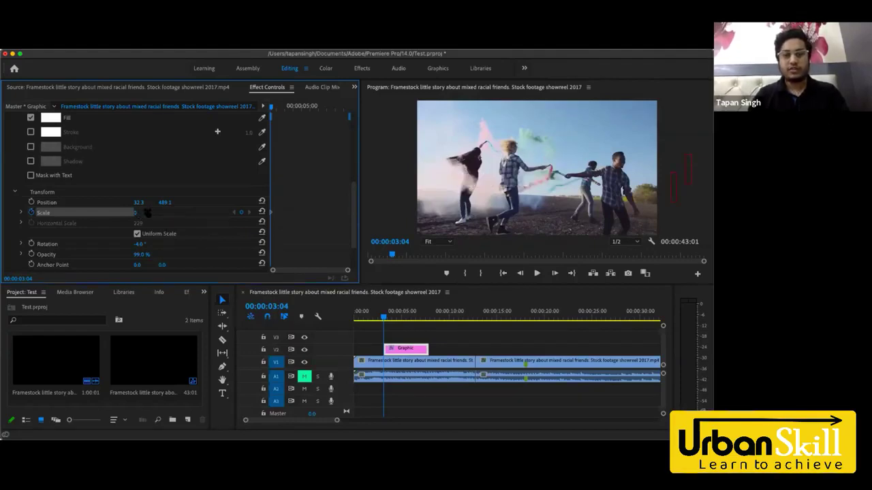
left_click_drag(384, 317, 427, 317)
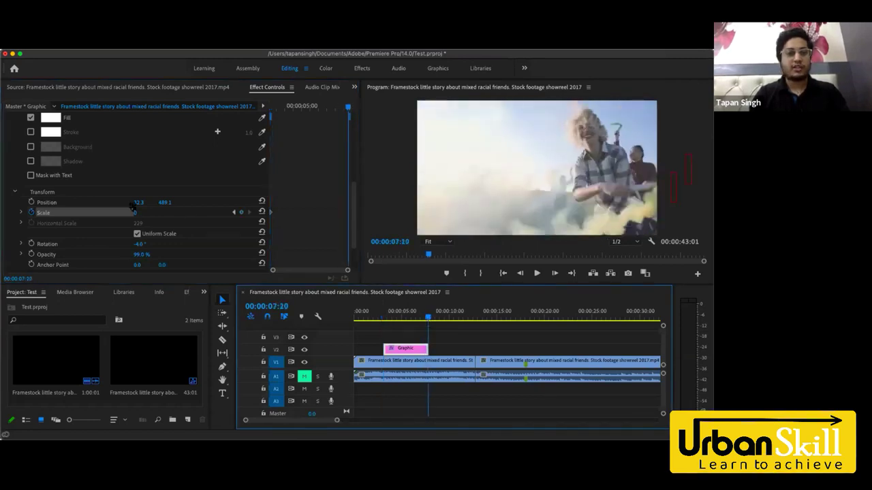
left_click_drag(136, 213, 205, 214)
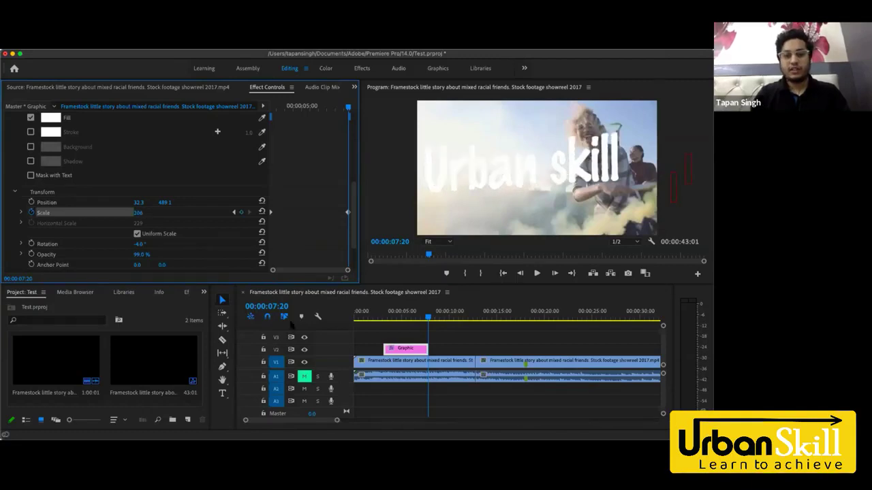
Play the sequence from just before the title to past its end, and look over its properties at 00:00:05:01
left_click(378, 320)
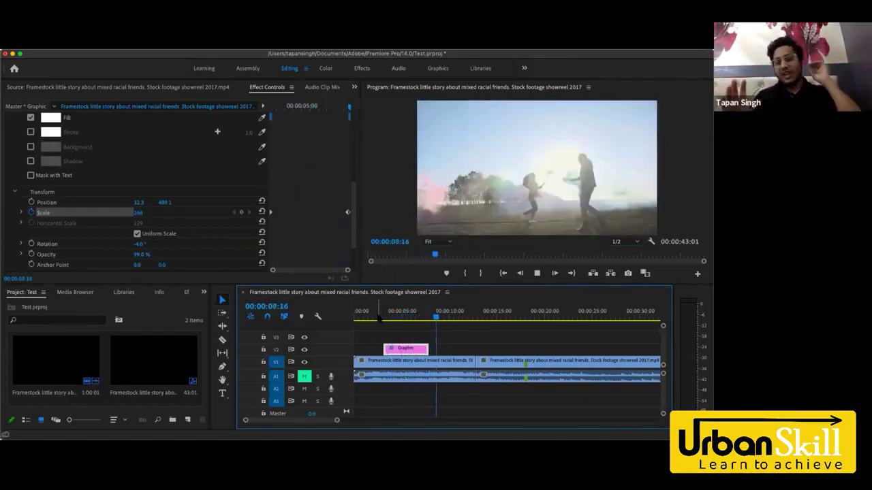
key("space")
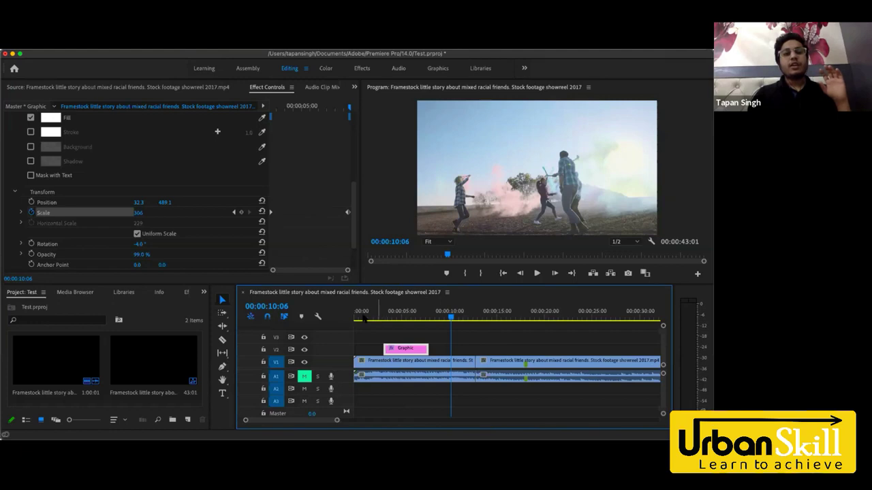
left_click(402, 318)
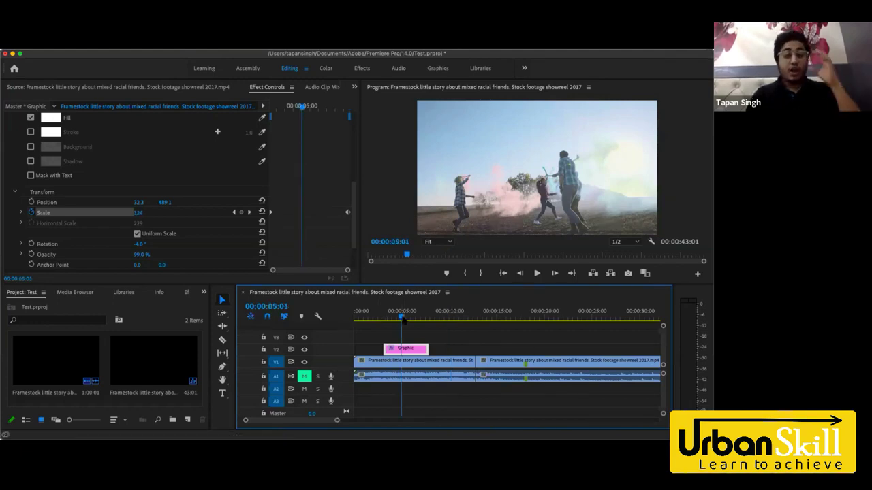
scroll(177, 255, "down", 3)
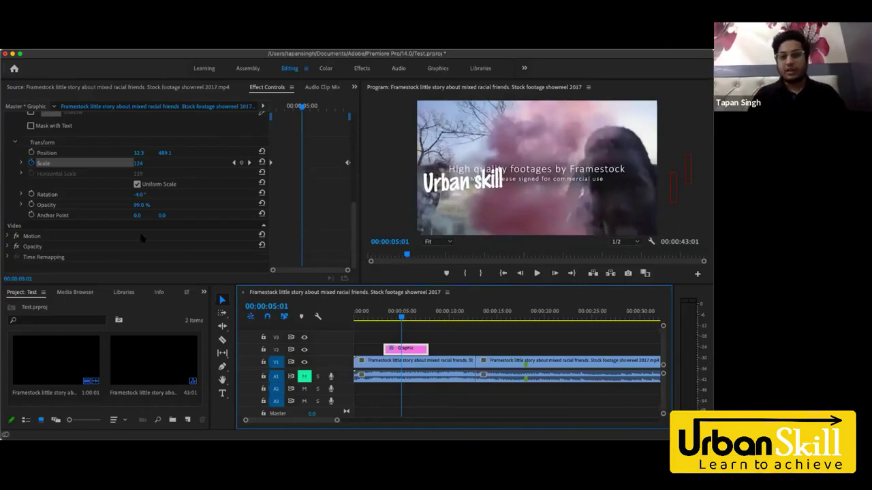
scroll(141, 238, "up", 10)
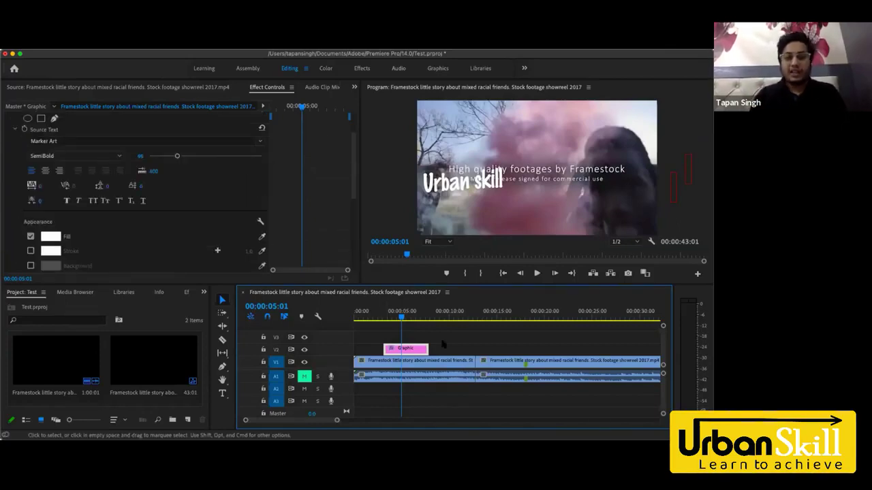
Try to extend the end of the last video clip on V1, and trim it to 00:00:35:01
left_click_drag(402, 316, 347, 320)
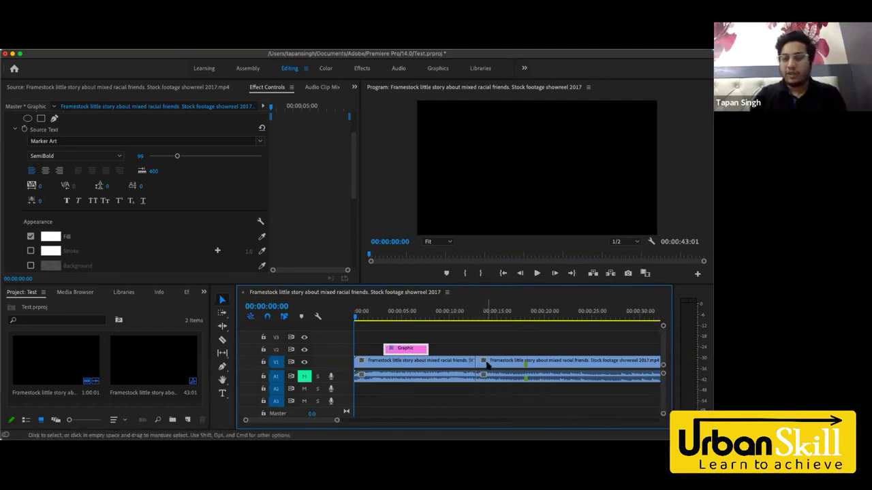
scroll(487, 364, "down", 5)
scroll(487, 366, "up", 4)
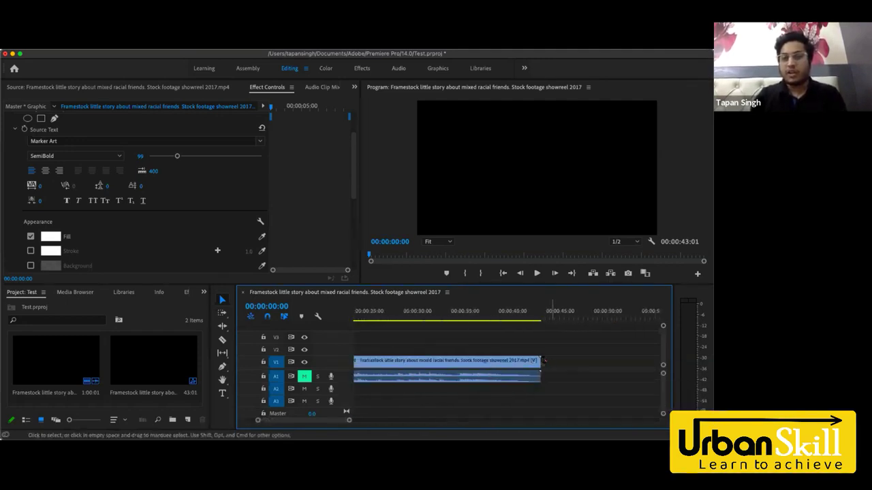
left_click_drag(543, 360, 576, 363)
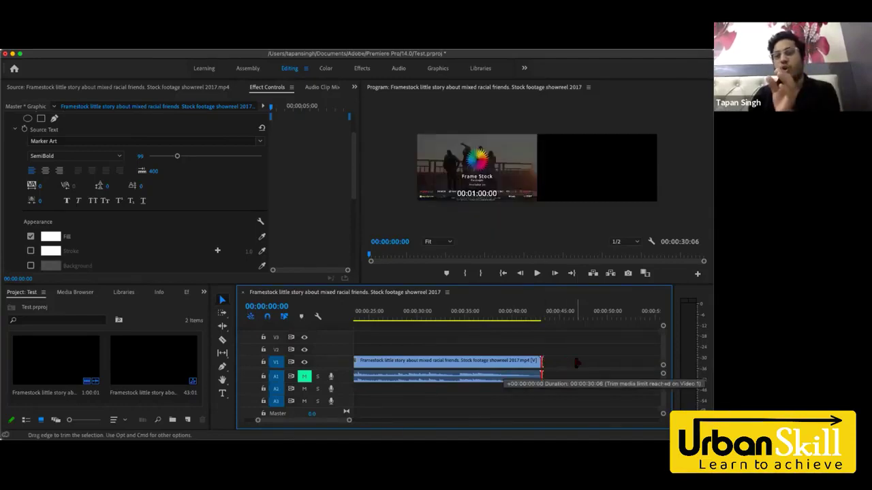
left_click_drag(577, 363, 577, 363)
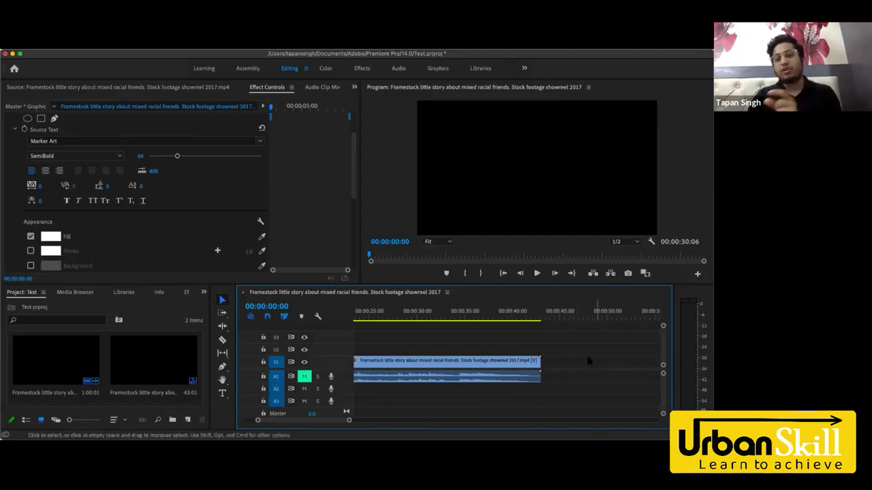
left_click_drag(537, 360, 462, 361)
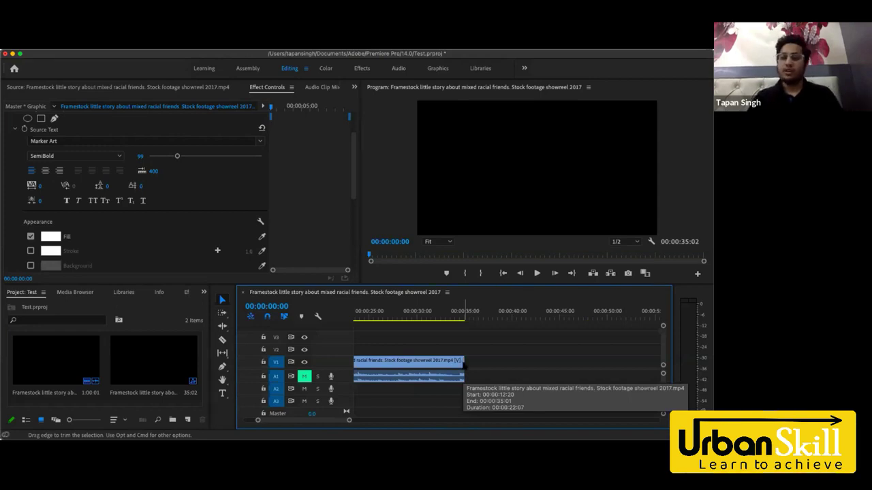
scroll(461, 363, "left", 5)
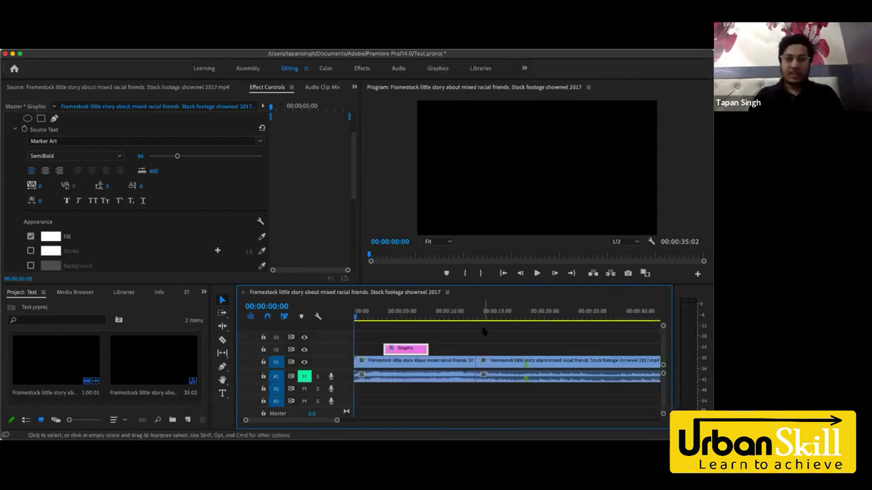
Scrub through the title and the opening frames, and briefly play the sequence from 00:00:00:09
left_click(403, 317)
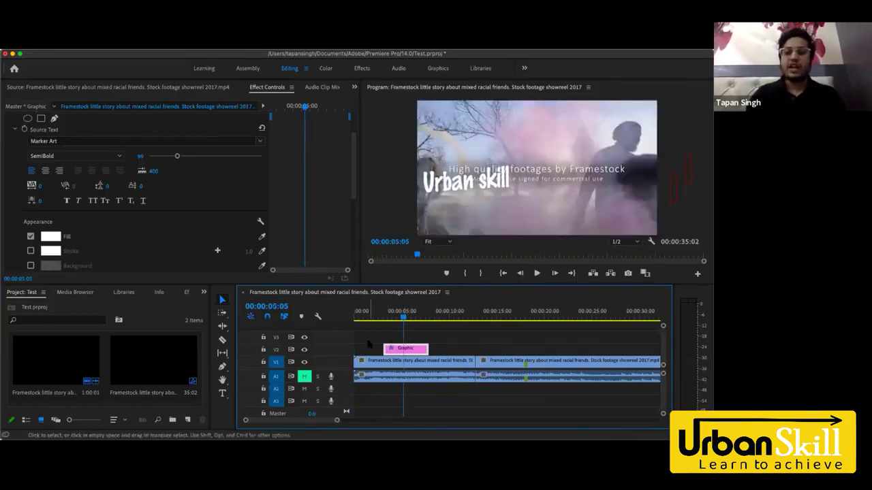
left_click(360, 317)
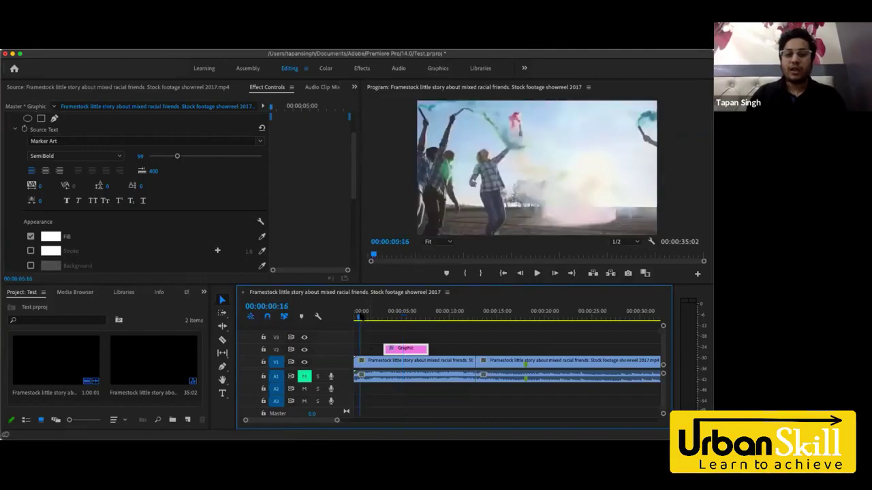
left_click(356, 317)
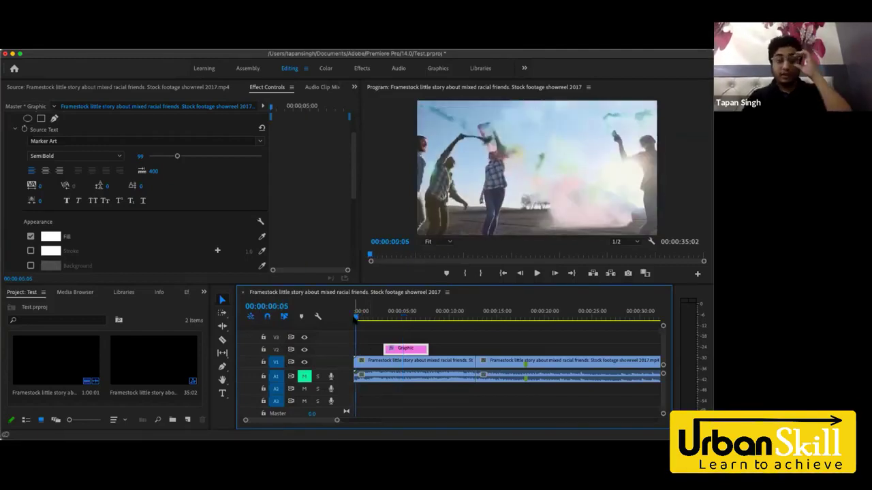
left_click(352, 317)
left_click(355, 318)
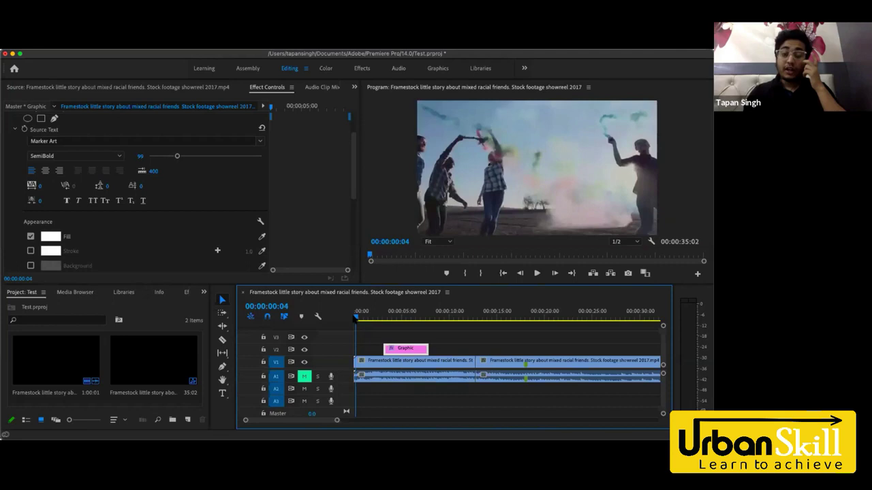
left_click(357, 318)
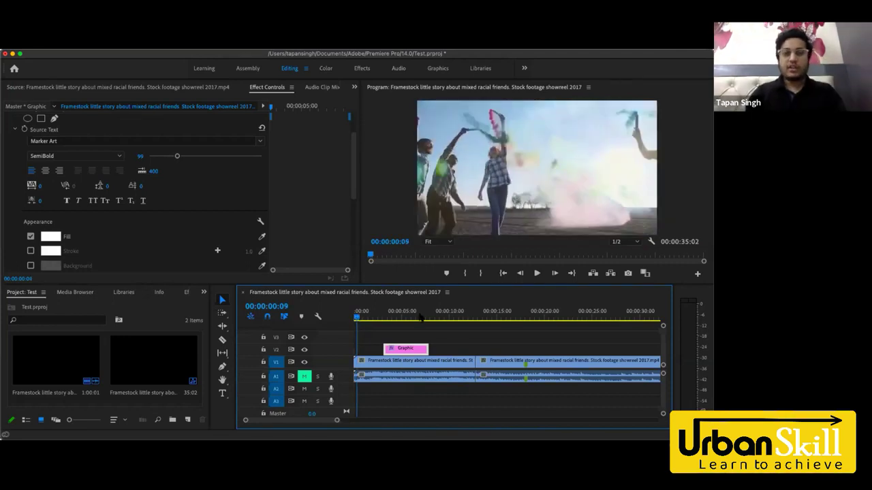
key("space")
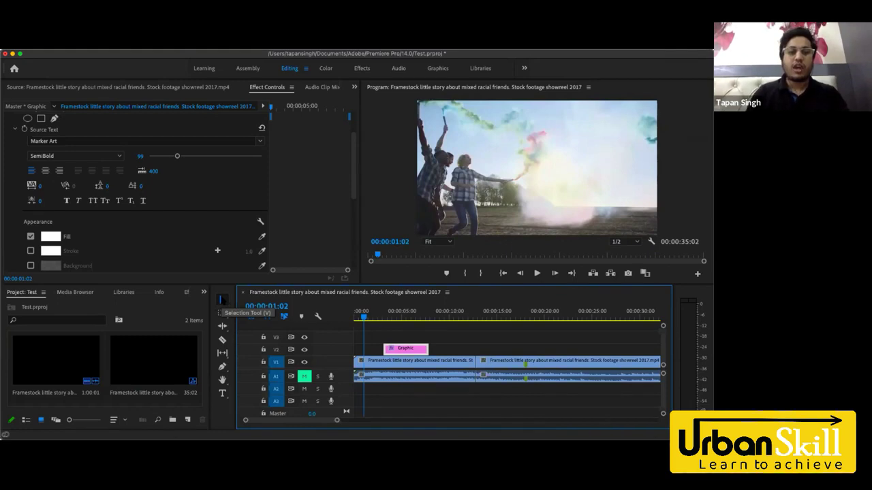
Import the image content makig images and video-01.png from the Desktop into the project
key("super+i")
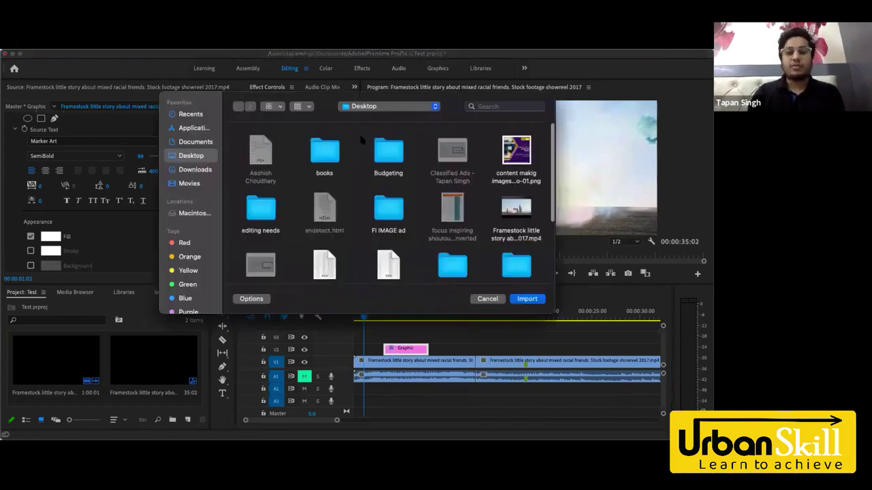
left_click(522, 153)
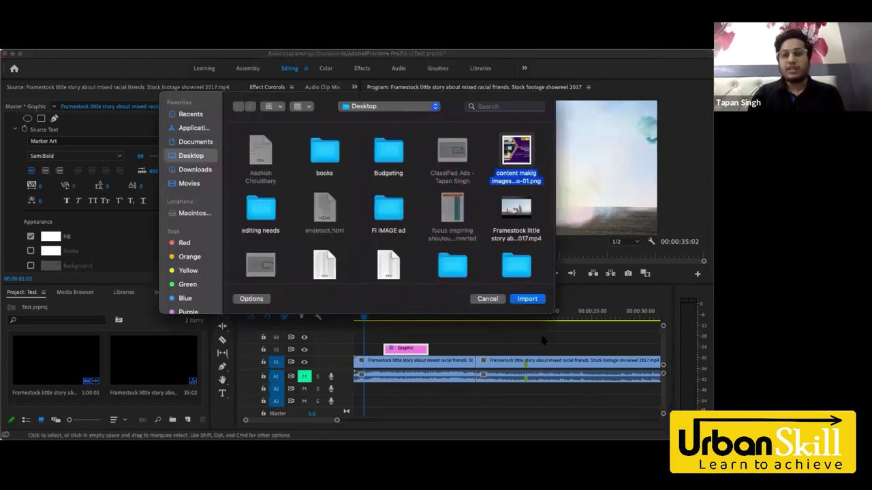
left_click(527, 300)
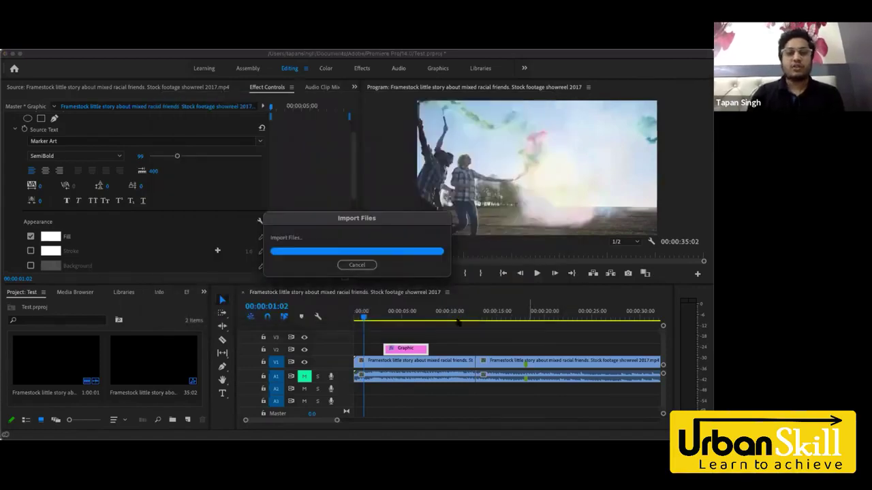
Place the imported image on track V2 at 00:00:12:20, and select the clip with the playhead at 00:00:14:10
left_click_drag(59, 375, 477, 351)
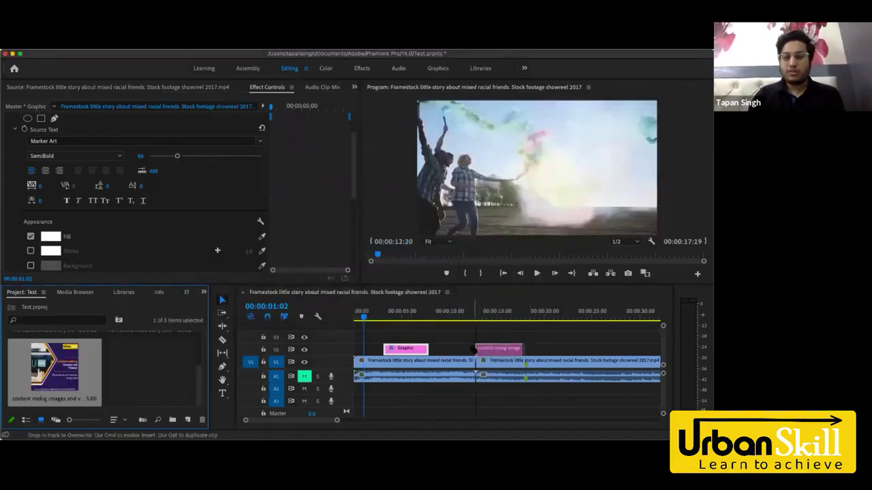
left_click(492, 312)
key("Left")
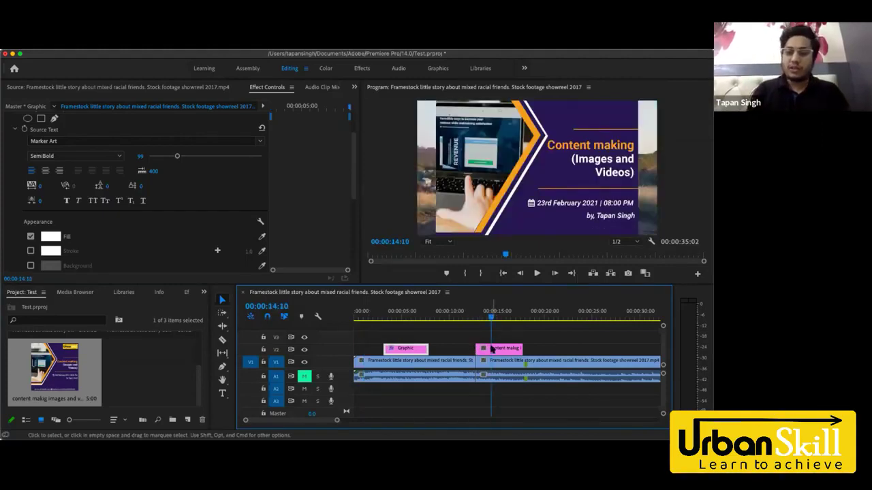
left_click(493, 348)
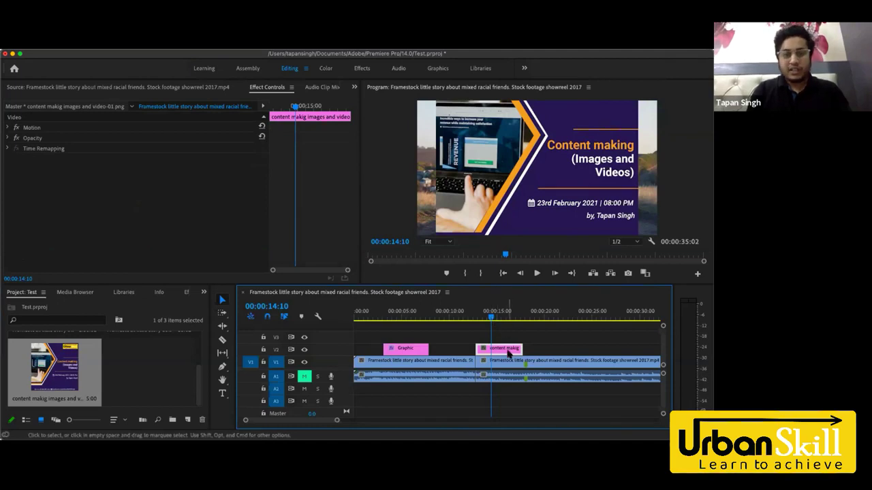
Add a Position keyframe to the image clip at 00:00:14:10, set its horizontal position to 1929, and play the result
left_click(8, 128)
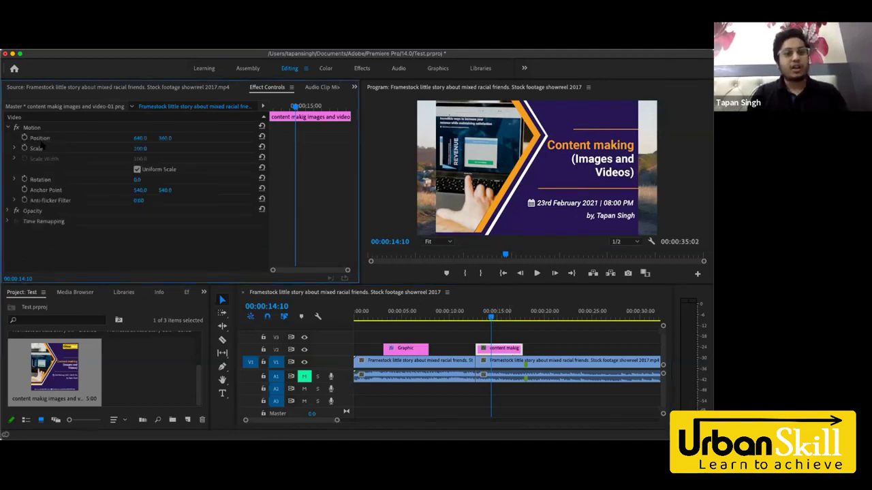
left_click(24, 138)
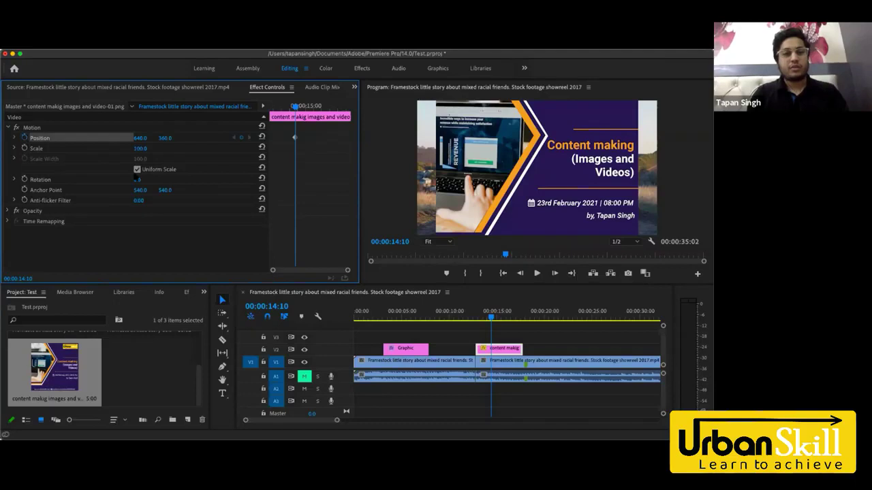
left_click_drag(140, 137, 436, 138)
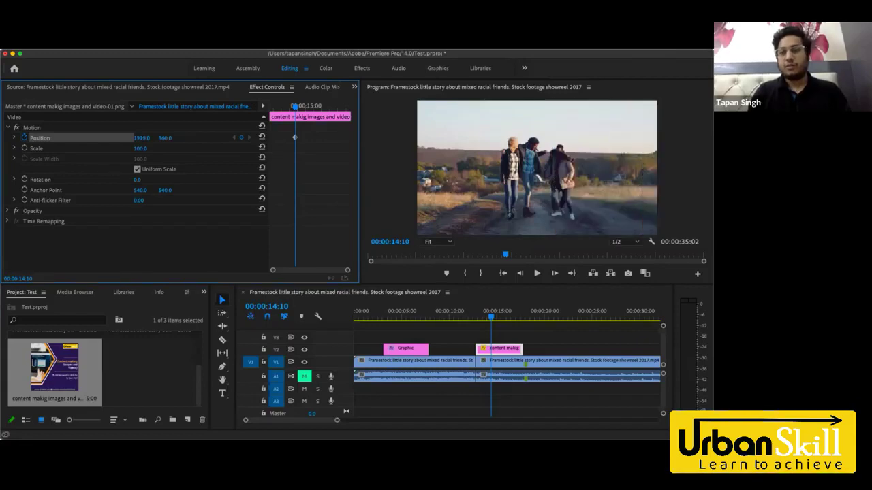
left_click(470, 317)
key("space")
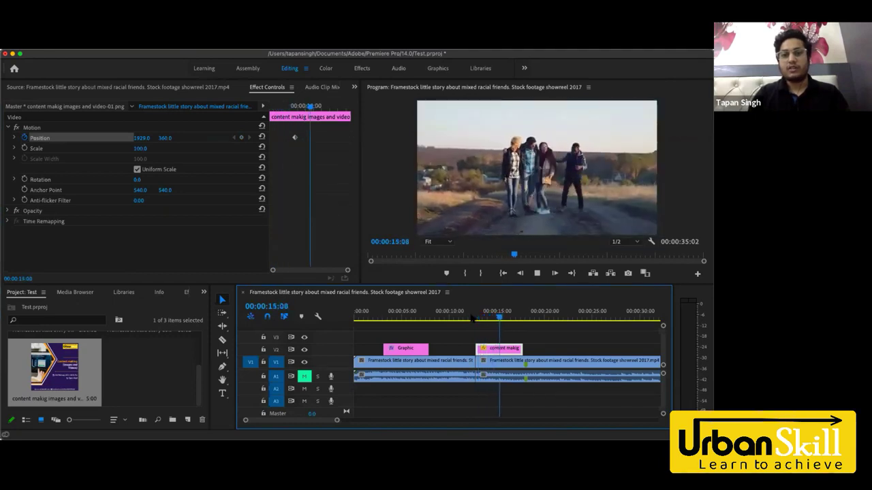
key("space")
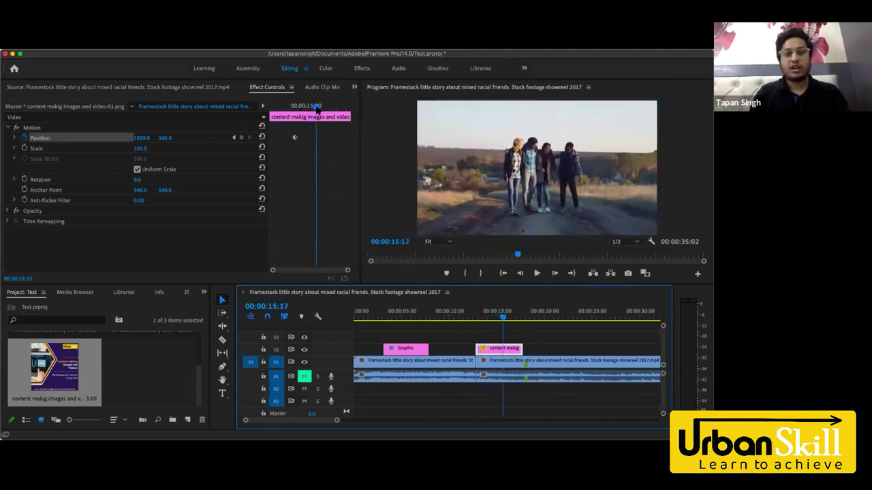
Add a Position keyframe at the image clip's start, 00:00:12:20, bringing the image back near the frame's centre, and preview the slide-out
left_click(301, 106)
key("Up")
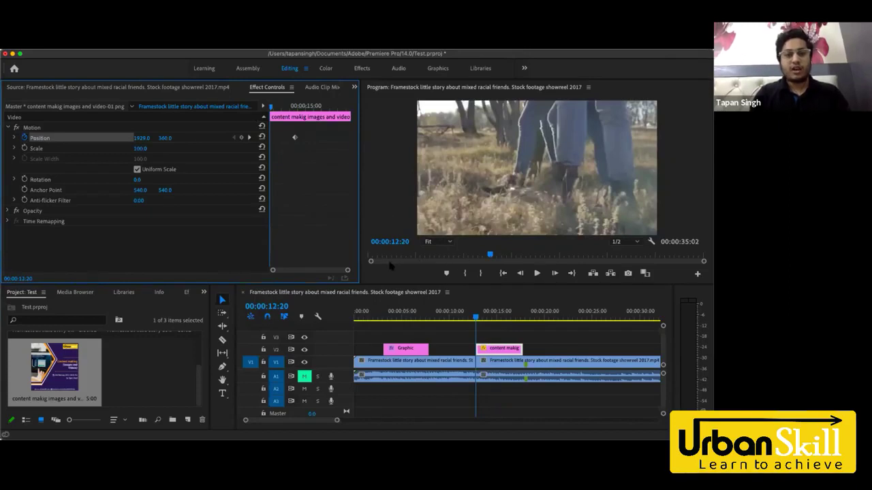
left_click_drag(142, 137, 31, 138)
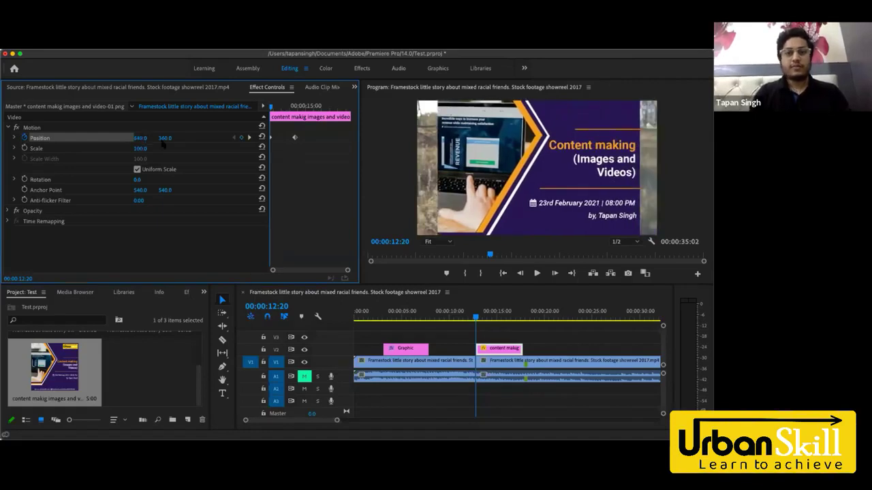
left_click(469, 317)
key("space")
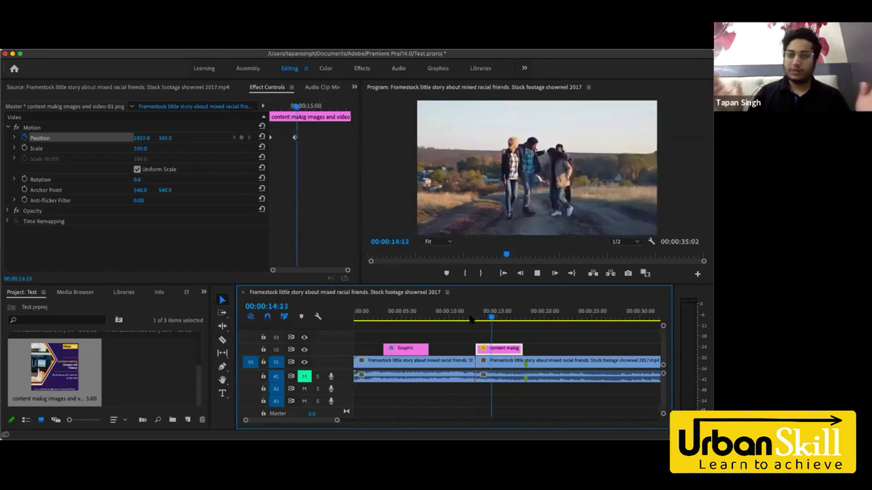
key("space")
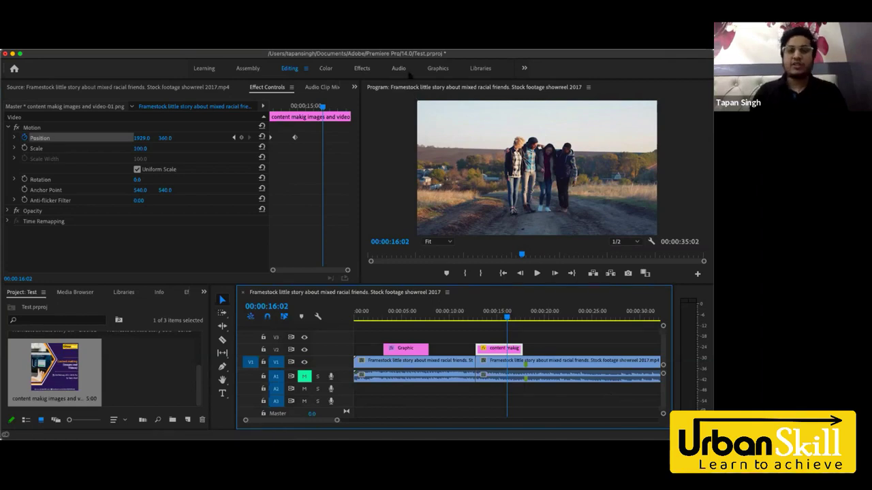
Search the effects for "cross" and apply Cross Dissolve to the cut between the two video clips on V1
left_click(361, 69)
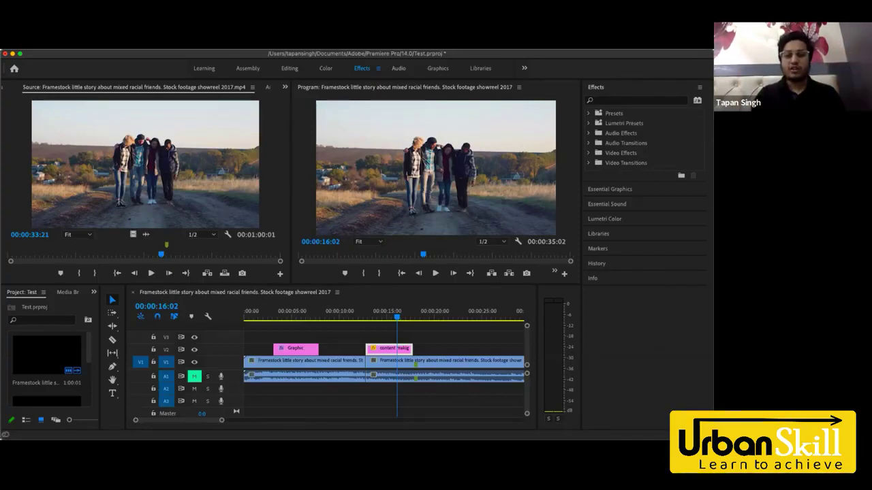
left_click(632, 103)
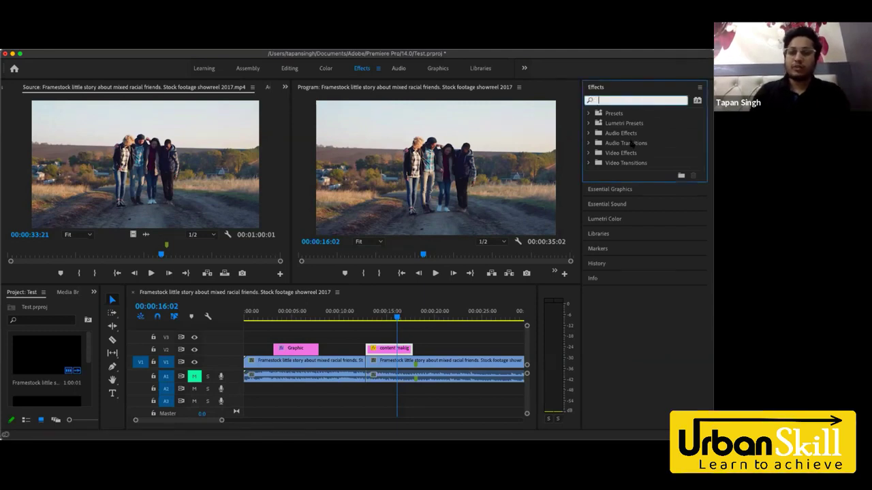
type("cross")
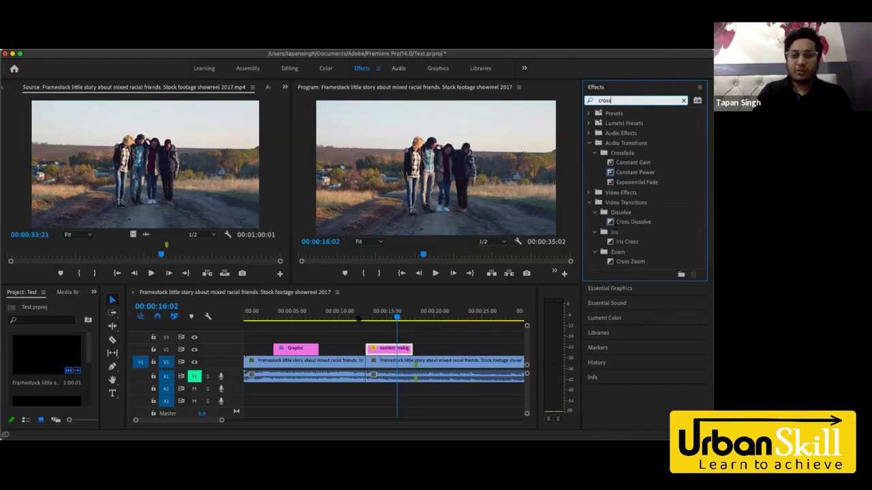
left_click(361, 318)
key("space")
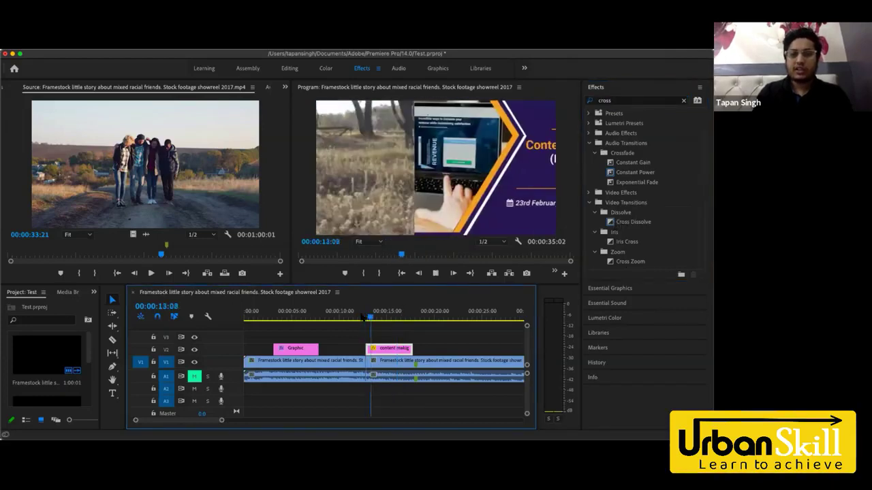
key("space")
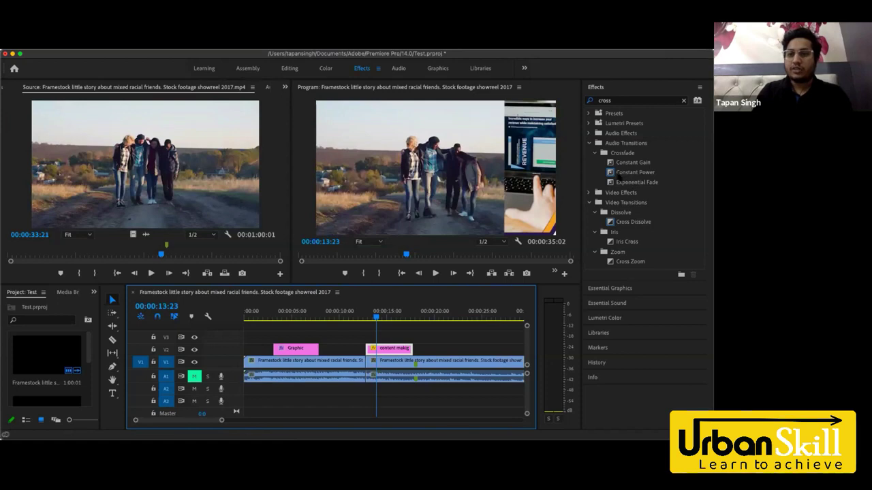
left_click(619, 224)
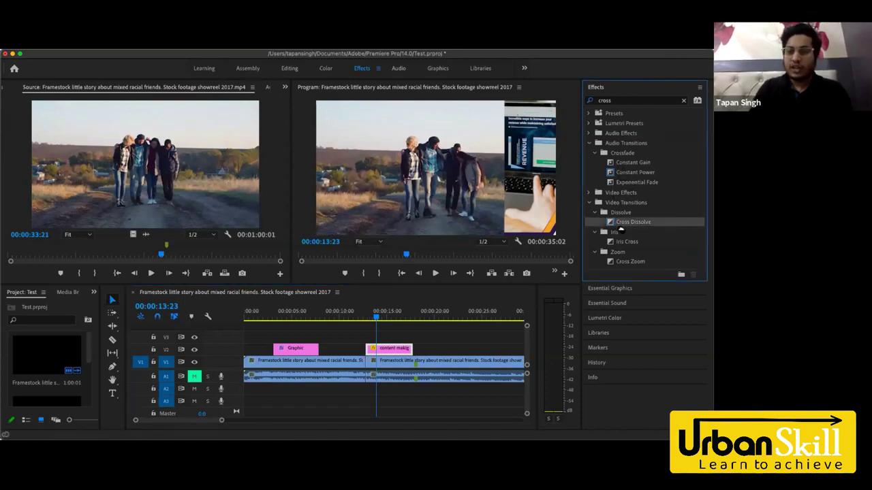
left_click_drag(620, 228, 367, 363)
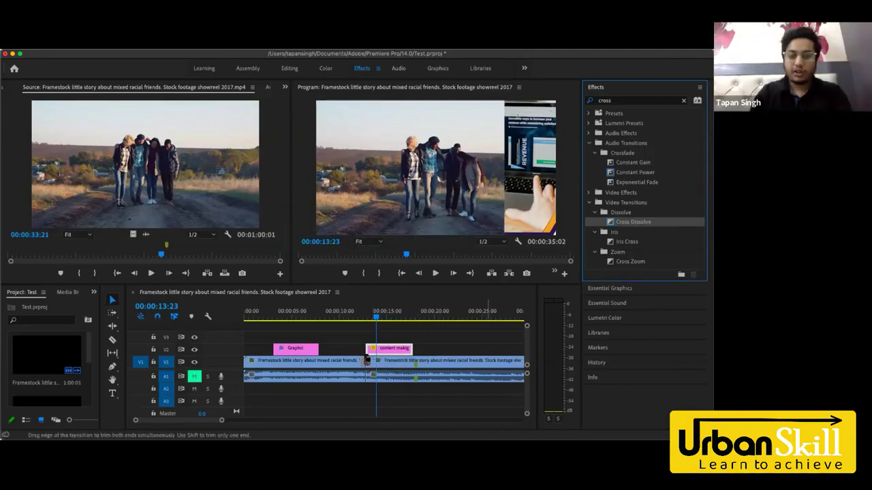
key("space")
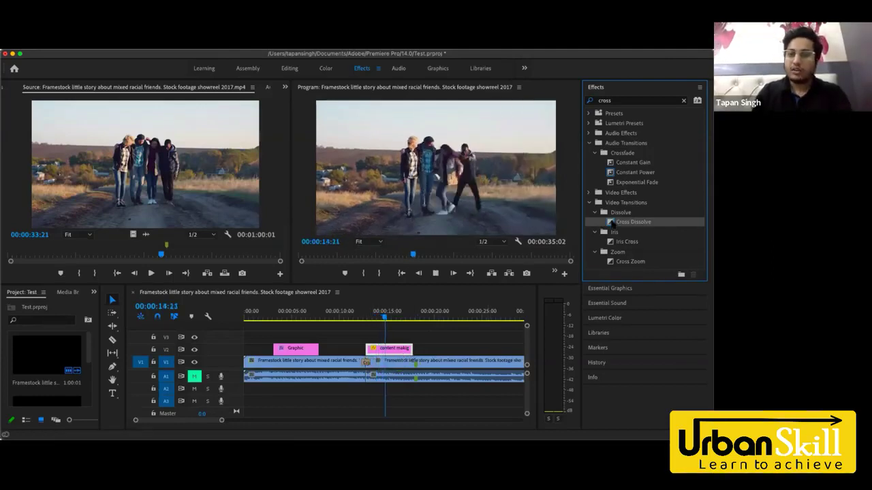
Apply Cross Dissolve to the start of the image clip on V2 and preview the transition
left_click_drag(613, 223, 369, 350)
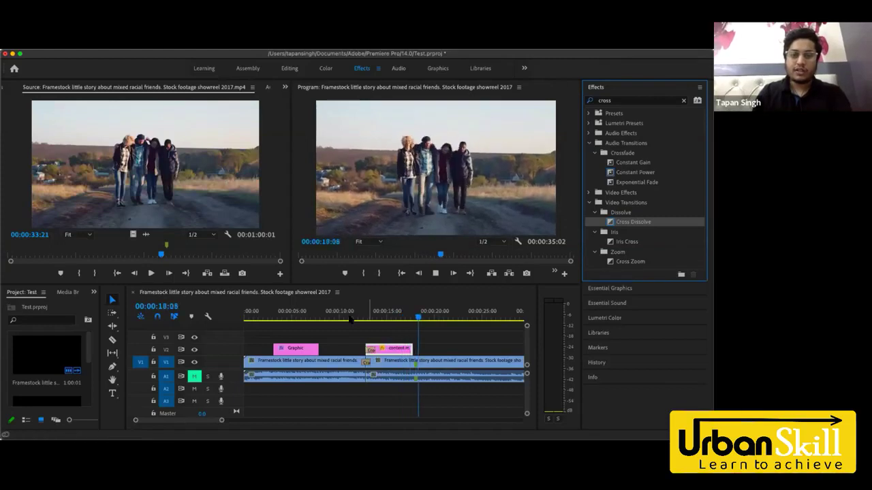
left_click(350, 318)
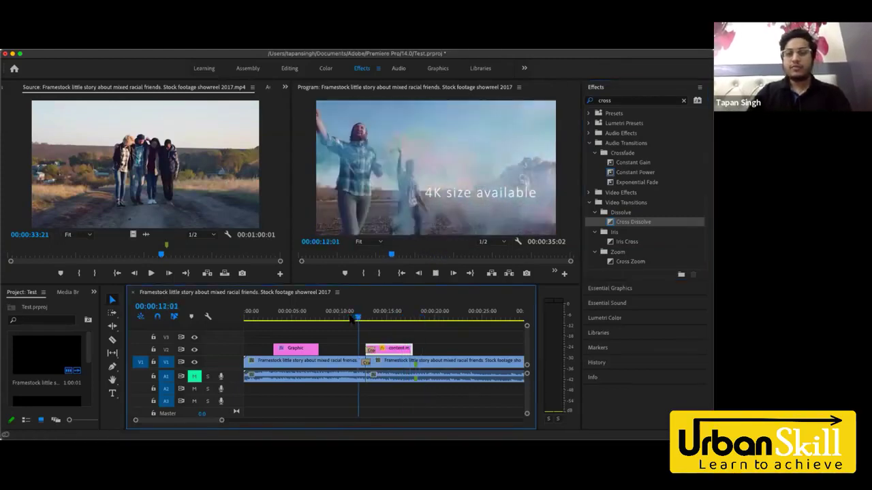
key("space")
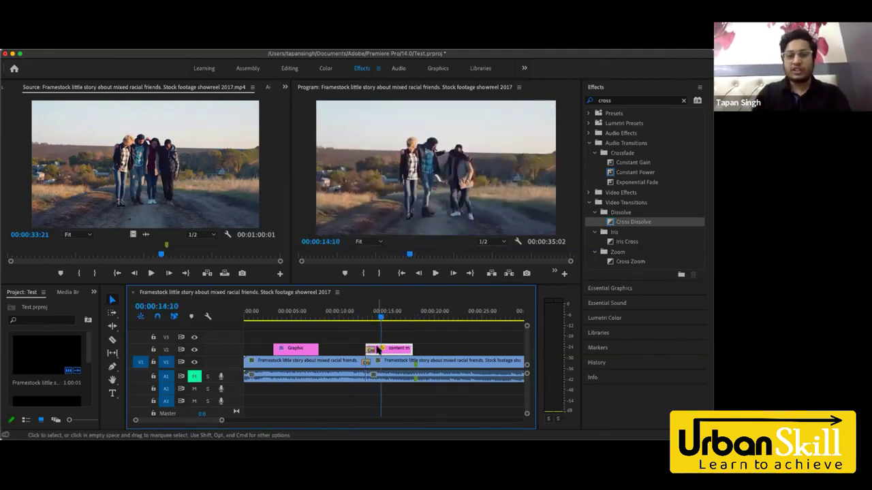
Delete the image clip from V2 and play the sequence through the remaining Cross Dissolve on V1
left_click(378, 350)
key("Delete")
left_click(353, 315)
key("space")
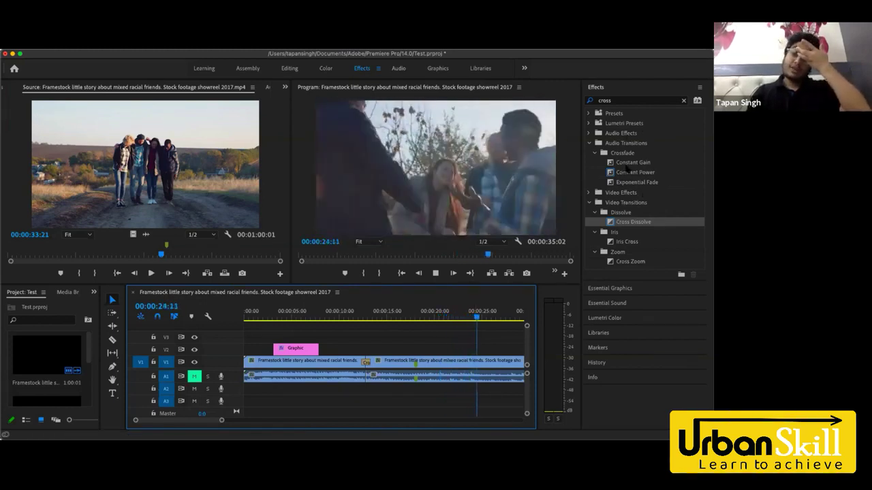
Search the effects for "fade" and try to apply Exponential Fade to the end of the last video clip on V1
left_click(683, 100)
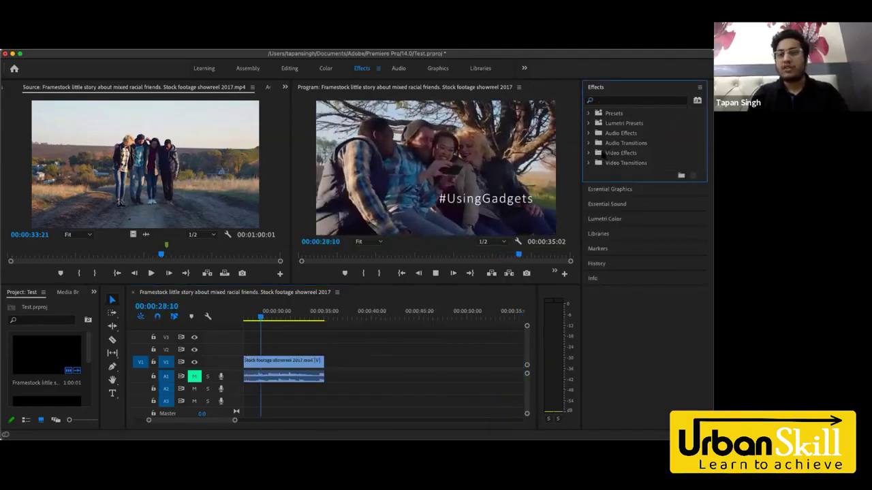
left_click(632, 100)
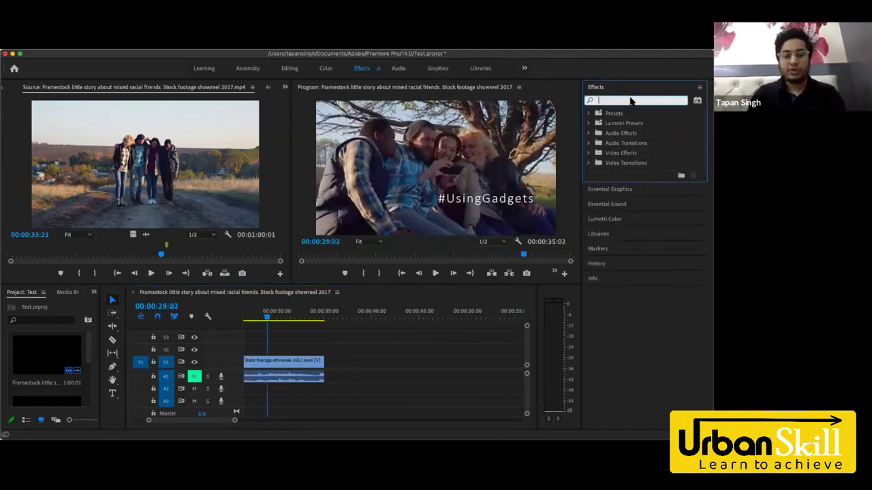
type("face")
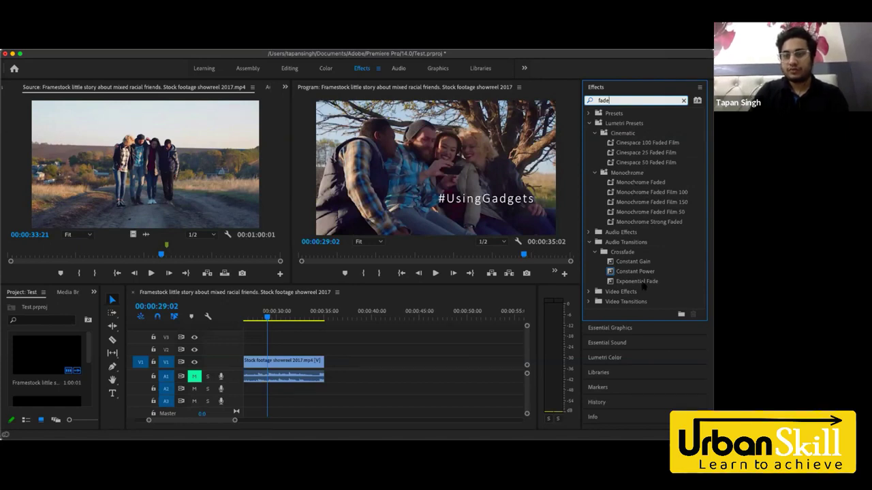
left_click_drag(631, 285, 316, 363)
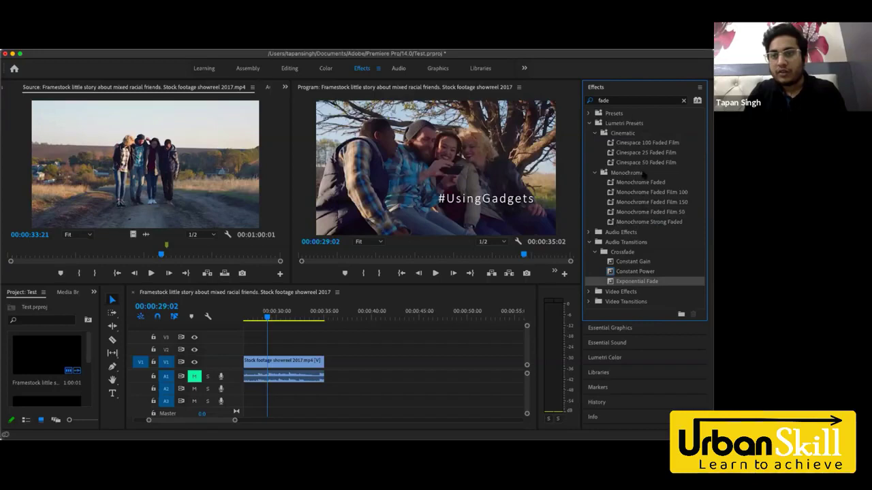
Search the effects for "out" and apply the Solarize Out preset to the last video clip on V1
double_click(620, 101)
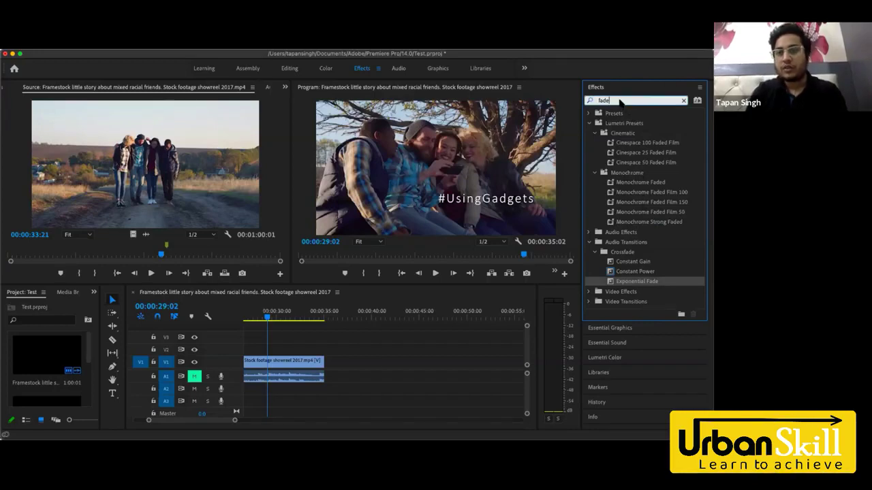
type("out")
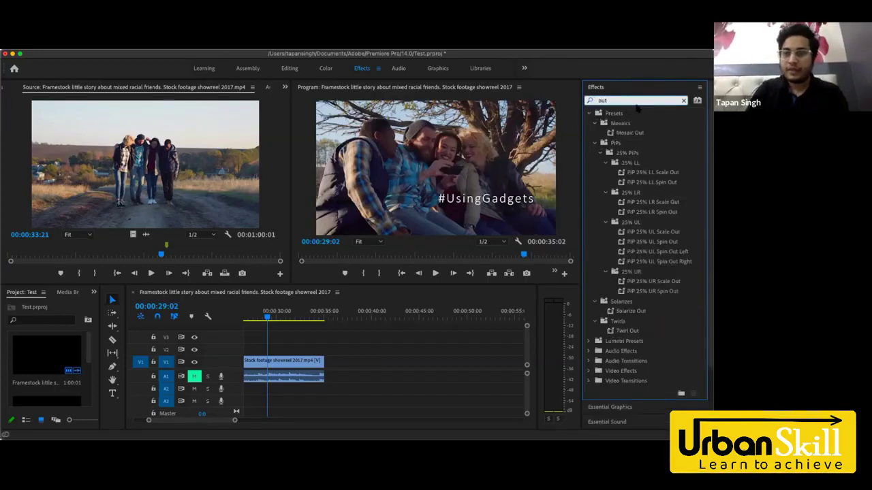
scroll(665, 208, "down", 2)
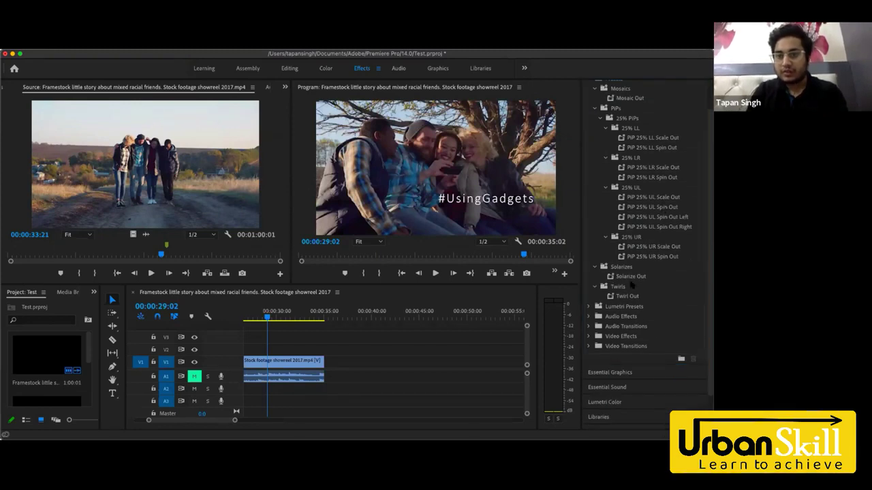
left_click_drag(628, 277, 302, 362)
scroll(302, 362, "left", 5)
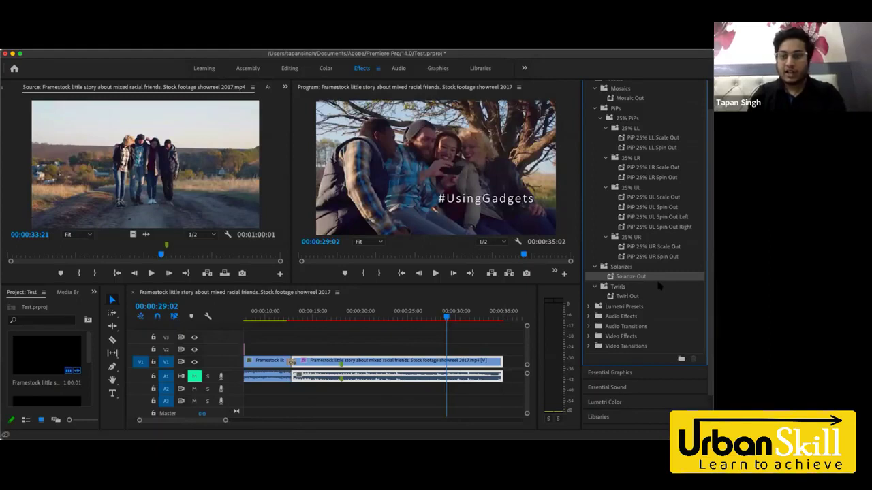
Collapse the effect presets and play through the last V1 clip to review its appearance, stopping at 00:00:33:14
left_click(590, 113)
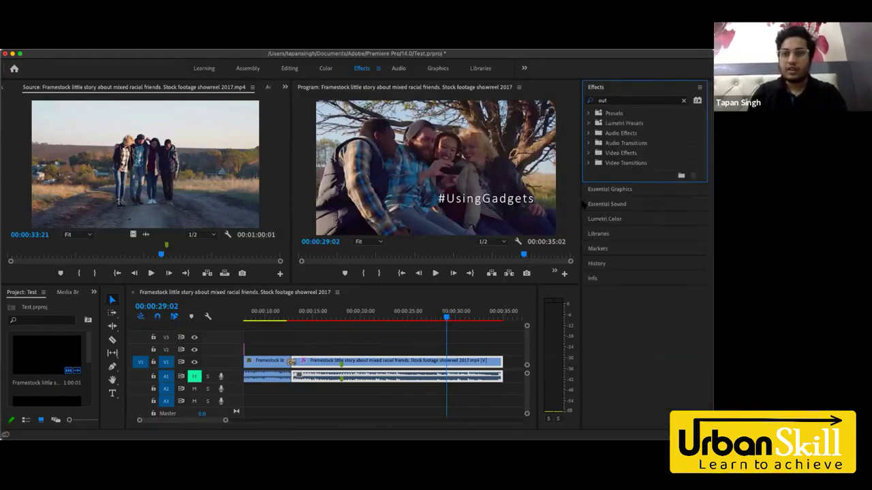
left_click(345, 317)
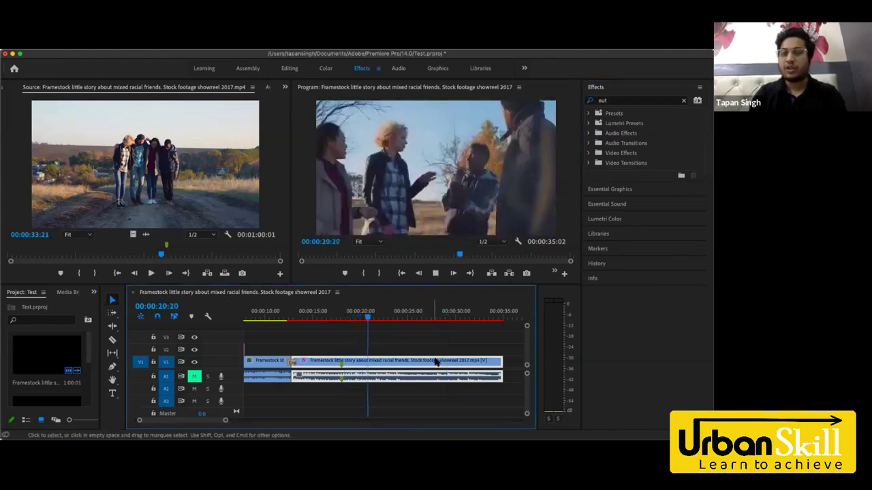
key("space")
key("space")
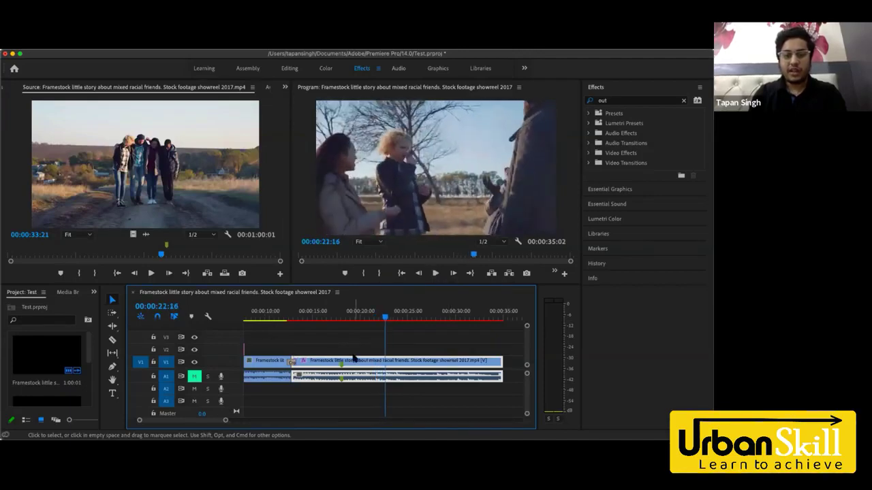
key("space")
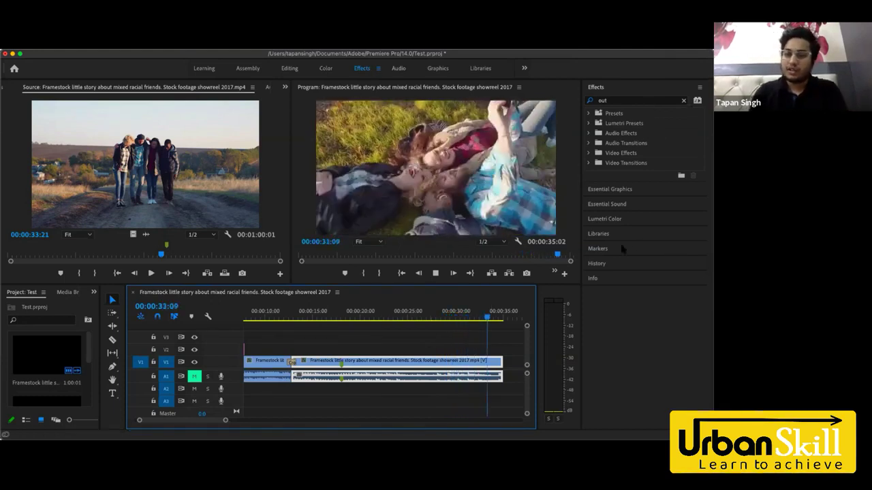
key("space")
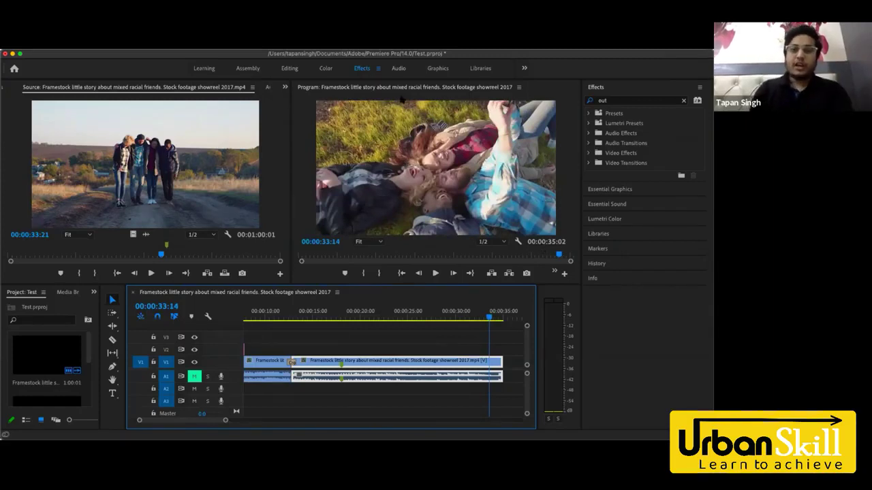
Switch to the Audio workspace and open the last A1 clip in the Source Monitor
left_click(400, 68)
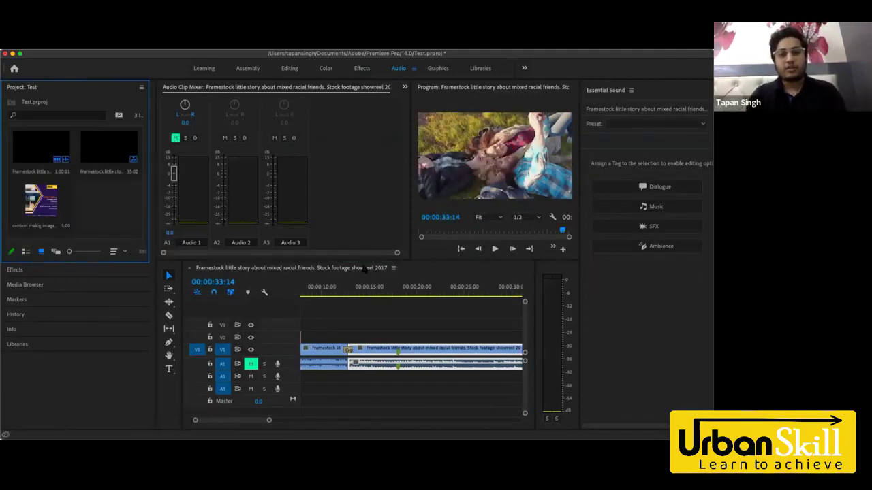
left_click(442, 370)
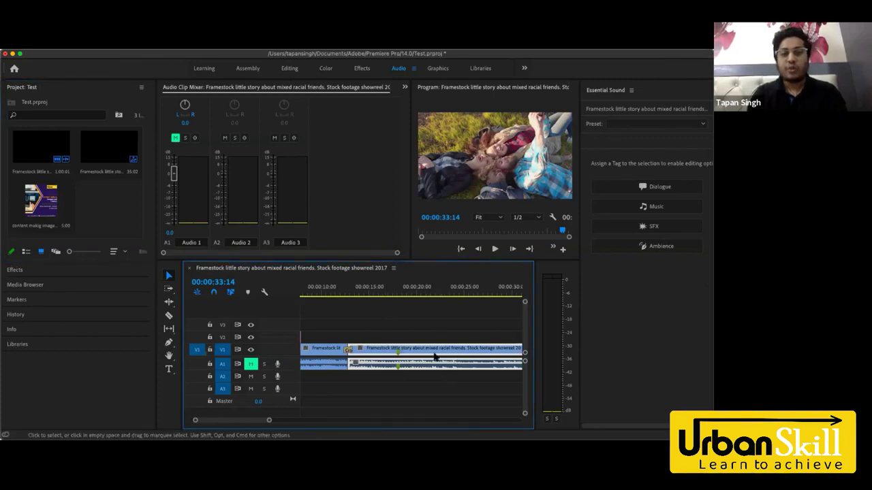
double_click(424, 365)
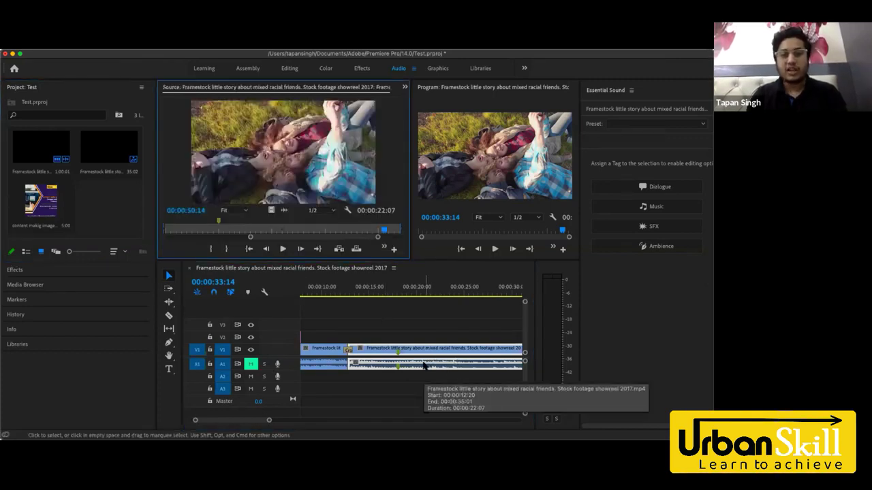
scroll(424, 366, "right", 3)
scroll(424, 365, "left", 5)
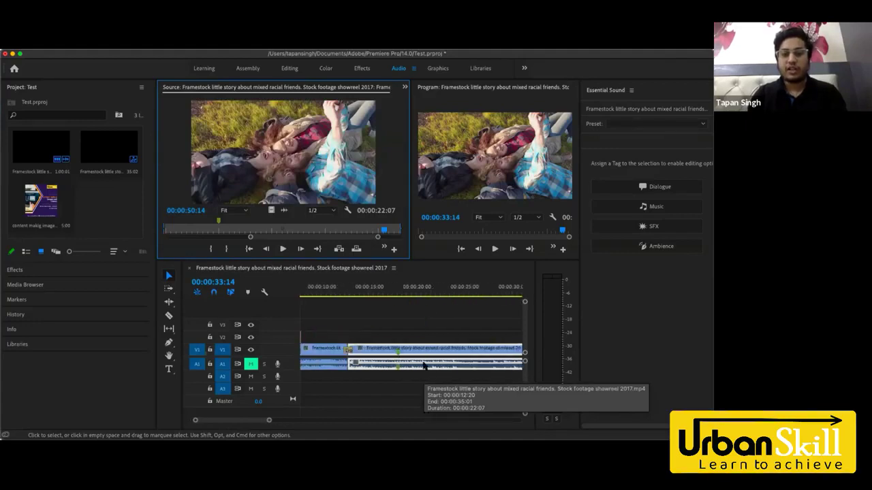
scroll(424, 366, "right", 2)
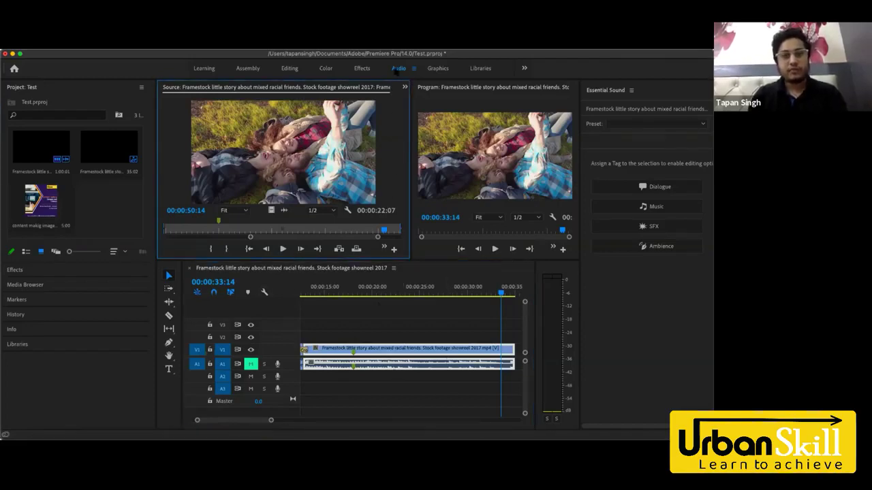
right_click(388, 361)
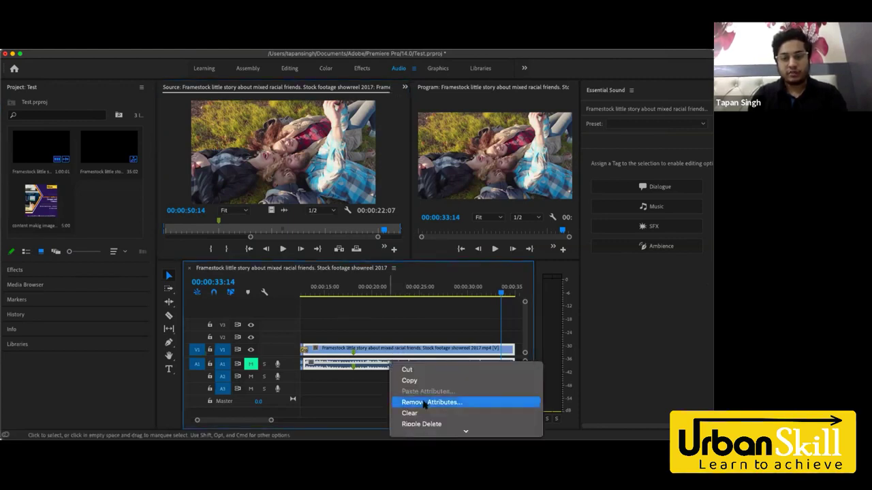
left_click(371, 373)
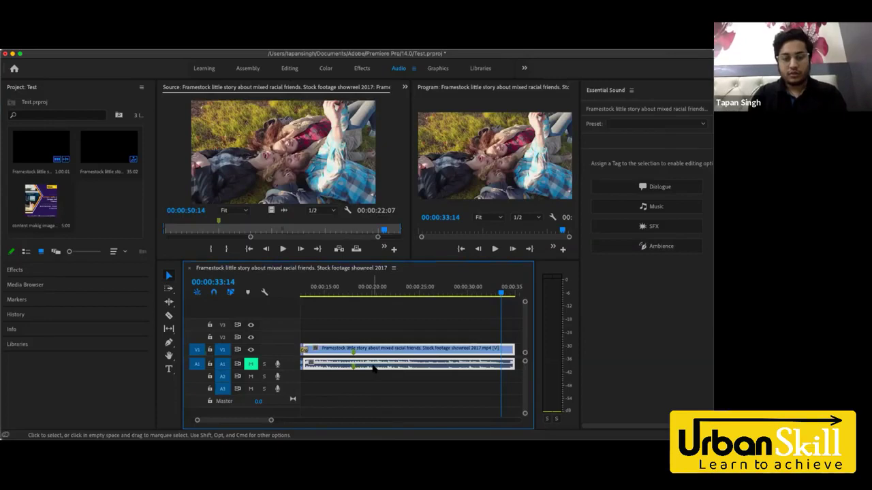
right_click(374, 368)
left_click(374, 368)
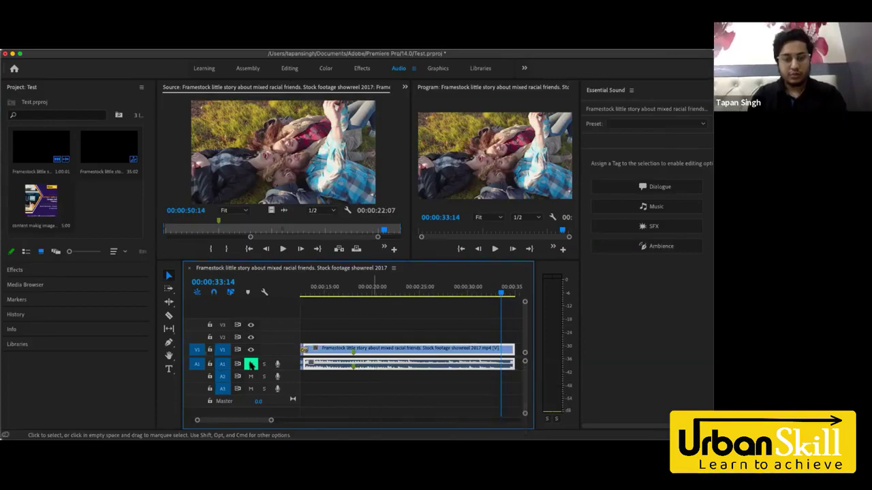
Check the Audio Gain options for the last A1 clip and accept the default adjustment
right_click(401, 367)
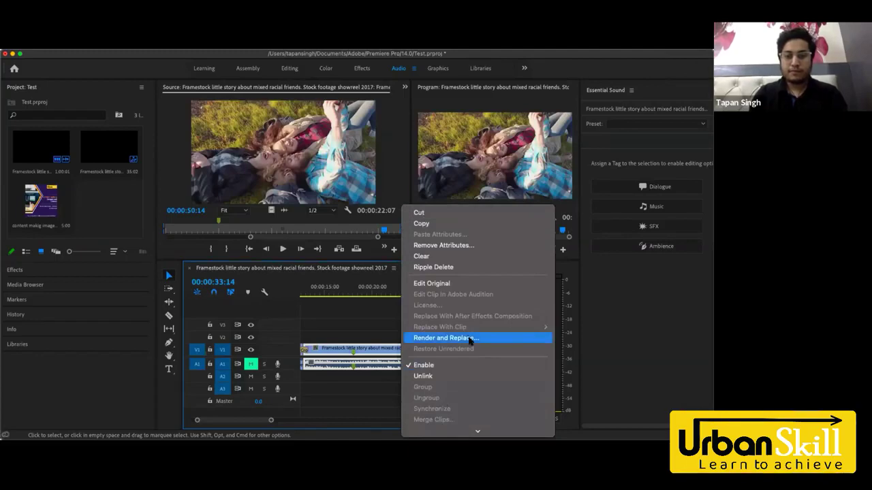
scroll(469, 341, "down", 3)
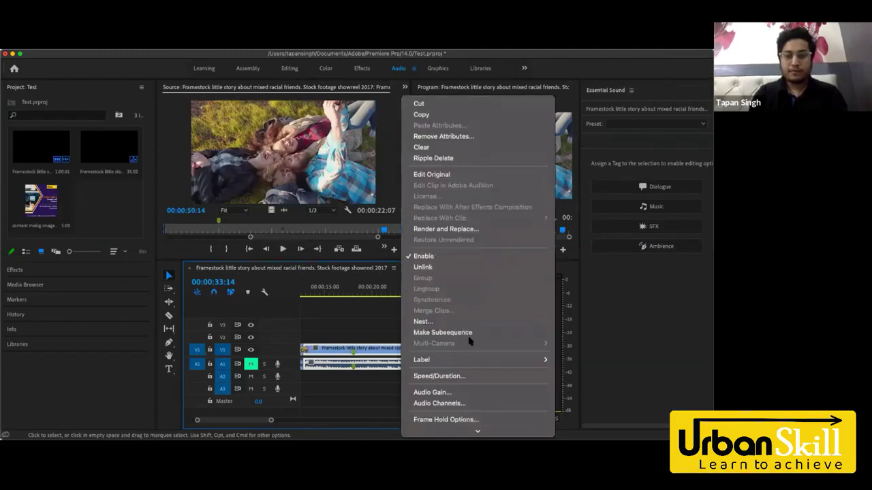
left_click(455, 393)
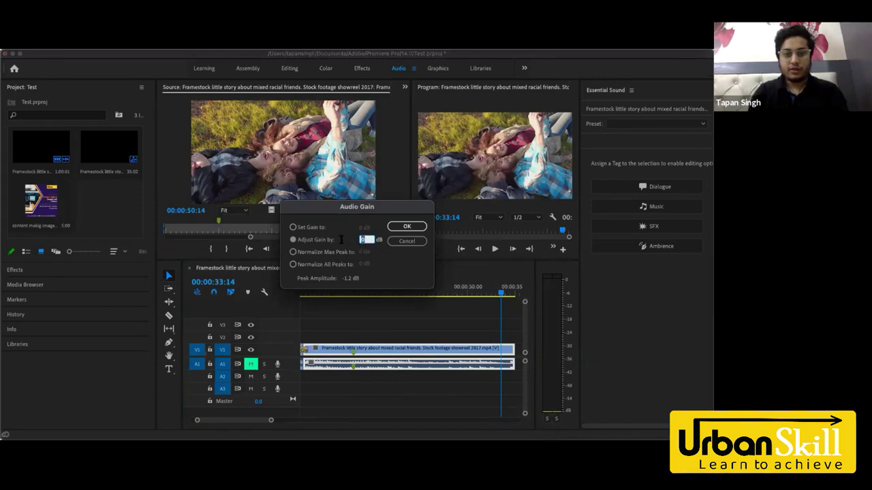
left_click(406, 226)
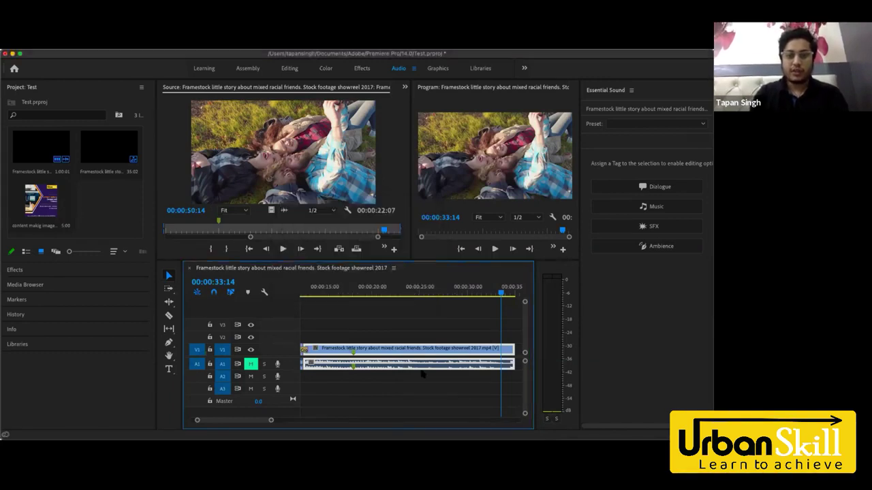
Widen the Program Monitor and the timeline so the whole sequence fits in view
right_click(417, 367)
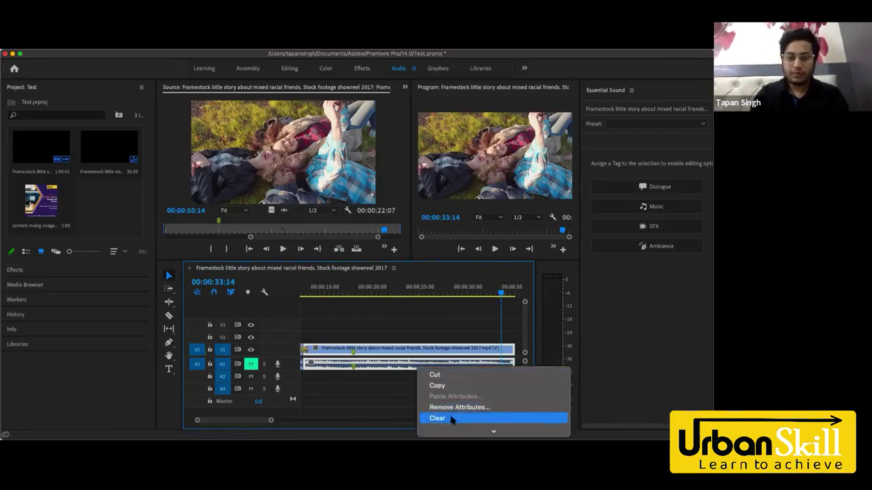
left_click(359, 410)
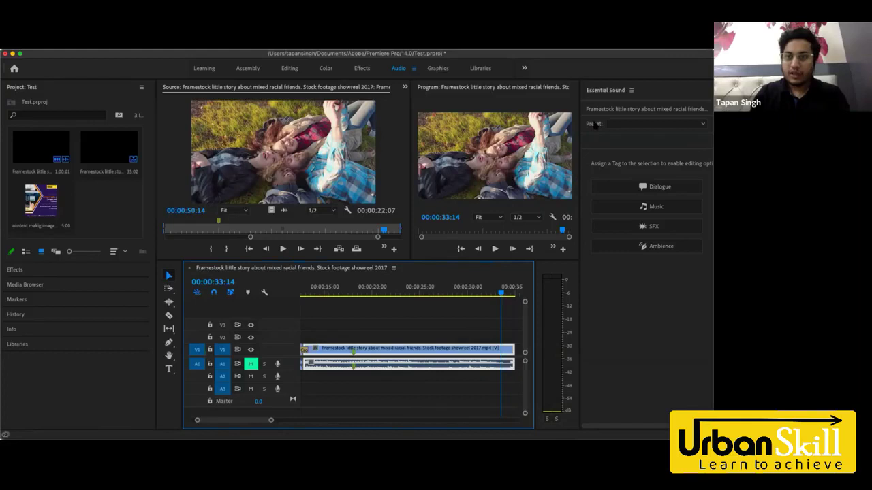
left_click_drag(662, 129, 687, 135)
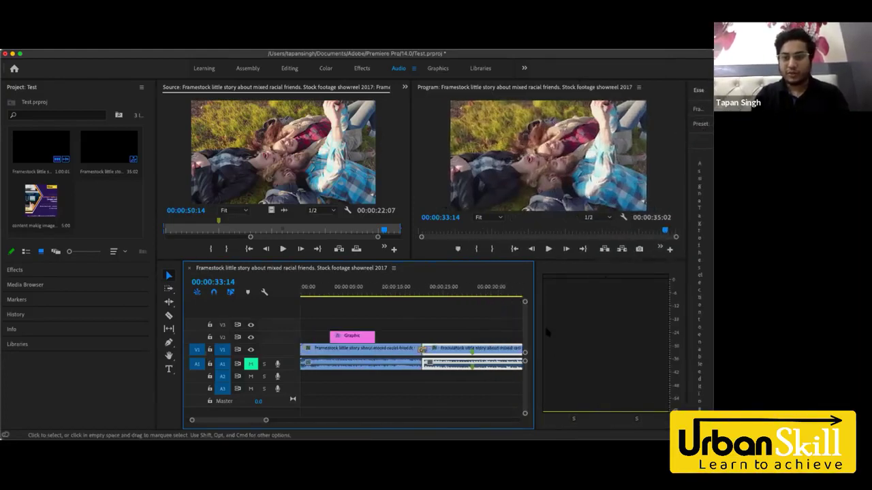
left_click_drag(535, 321, 644, 322)
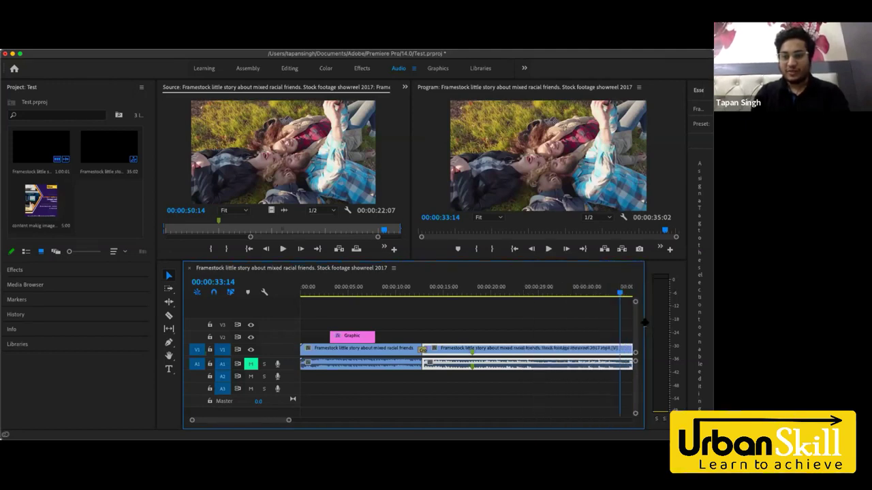
Lower the last A1 clip's audio level with the Set Gain option and place the playhead at 00:00:12:08
right_click(498, 364)
scroll(558, 429, "down", 5)
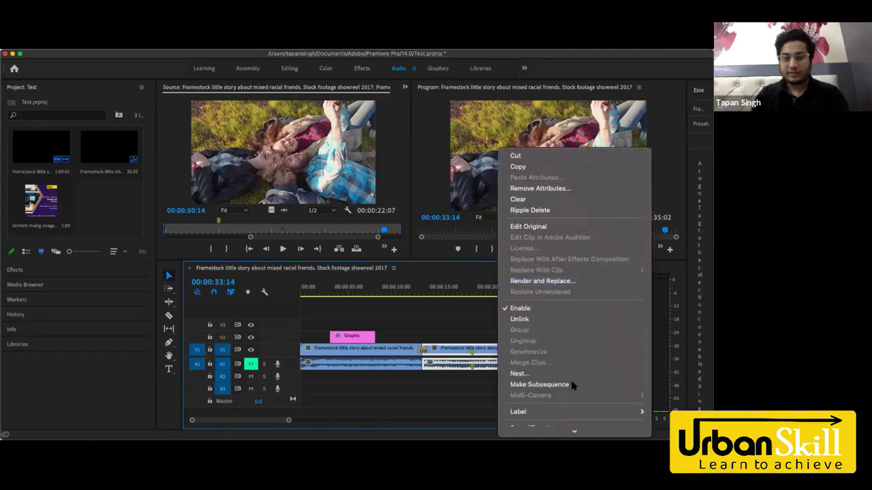
scroll(570, 426, "down", 3)
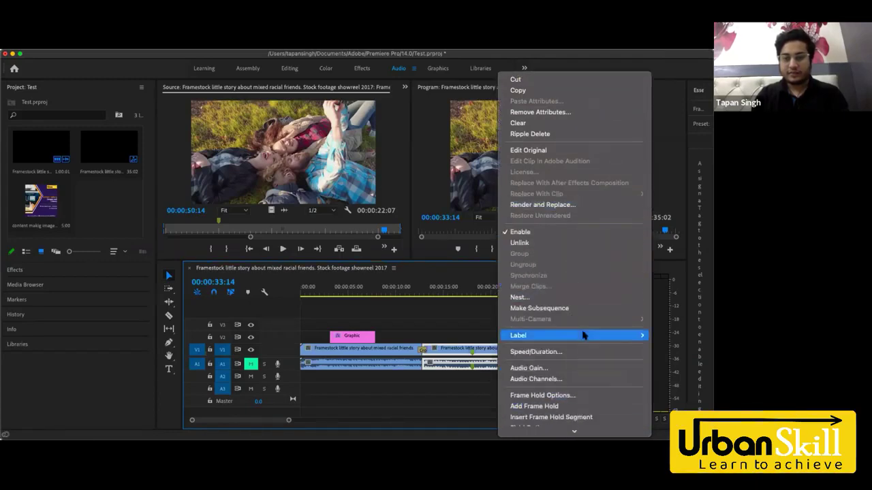
left_click(571, 367)
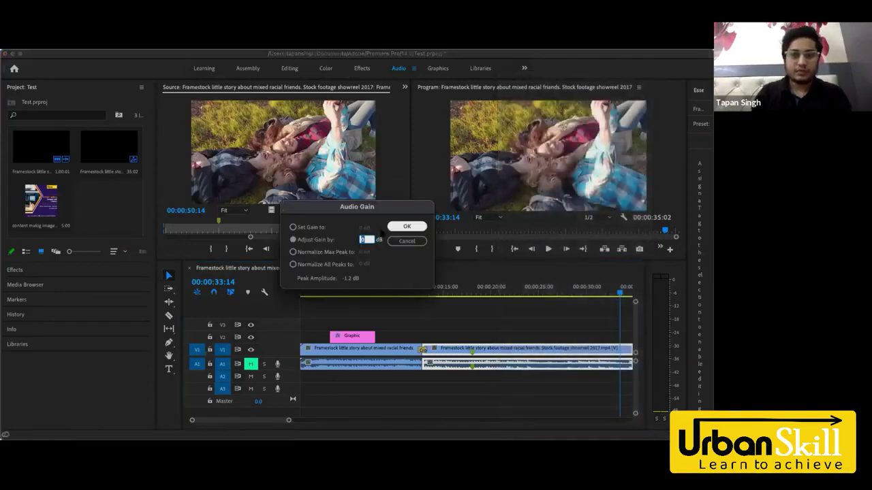
left_click(301, 227)
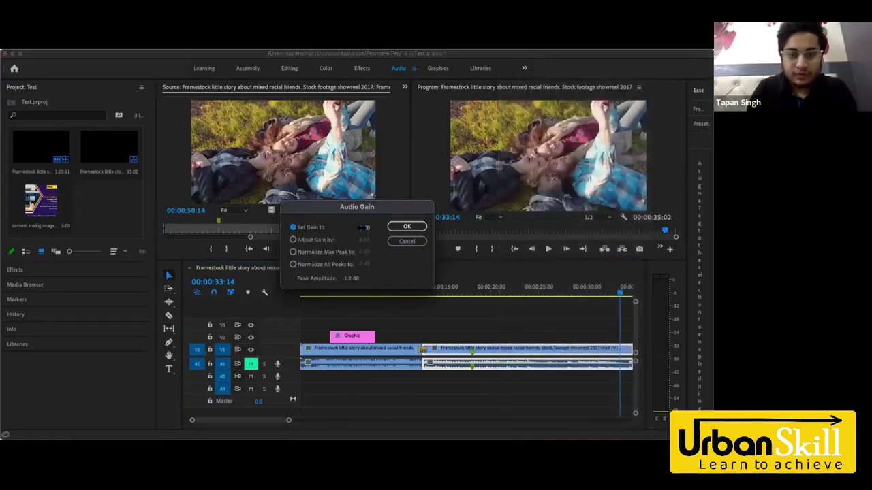
left_click(406, 227)
left_click(418, 294)
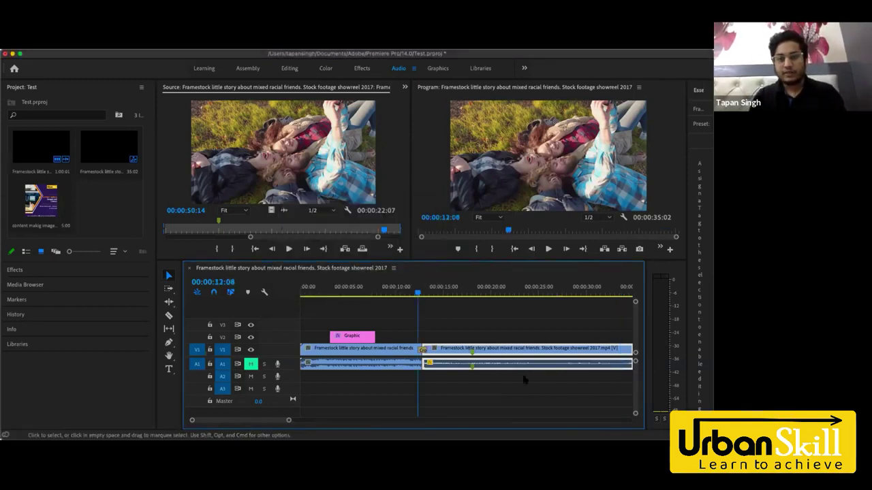
scroll(520, 361, "up", 10)
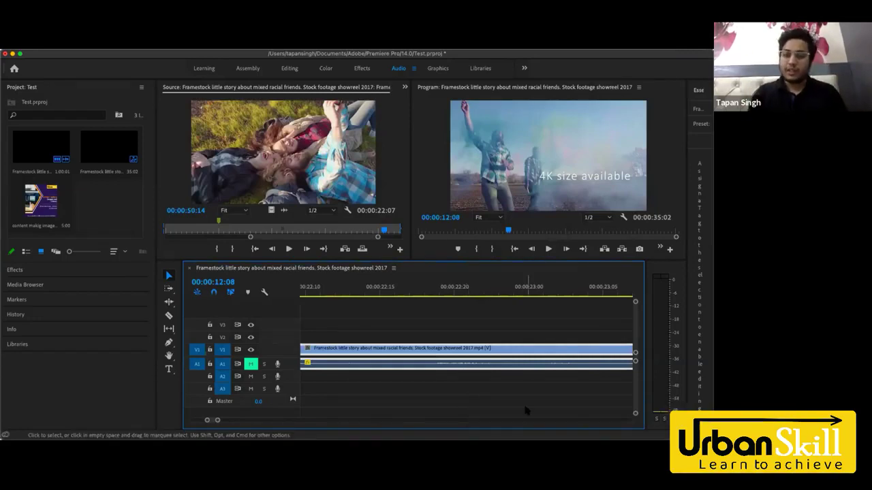
In the Graphics workspace, add the Angled Lower Third template to V3 over the last clip and play it through to 00:00:24:22
left_click(441, 70)
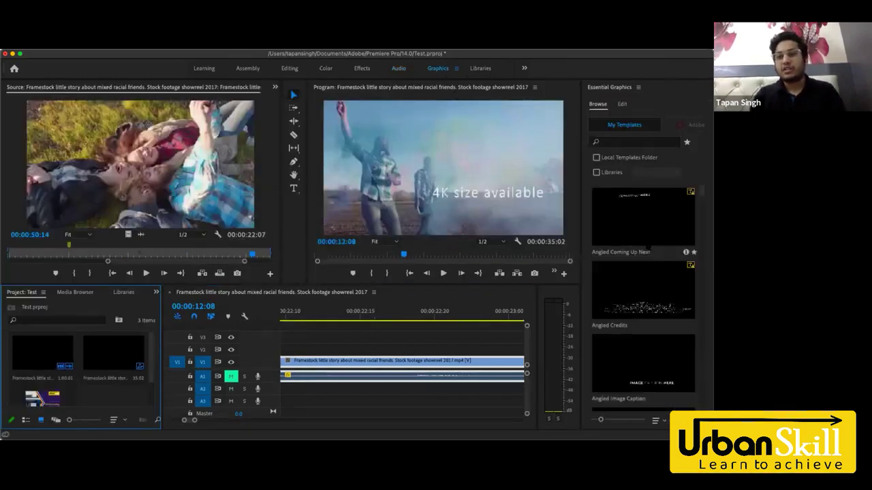
left_click(636, 280)
left_click_drag(635, 280, 422, 336)
left_click(436, 314)
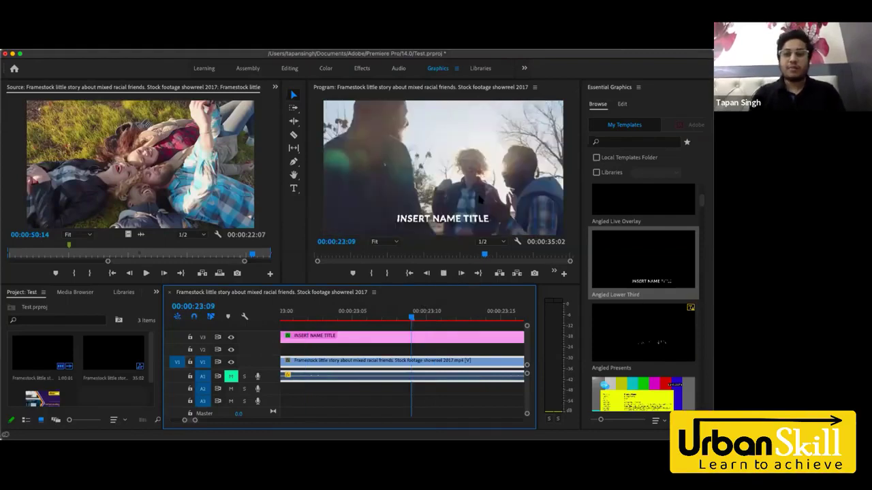
left_click(434, 338)
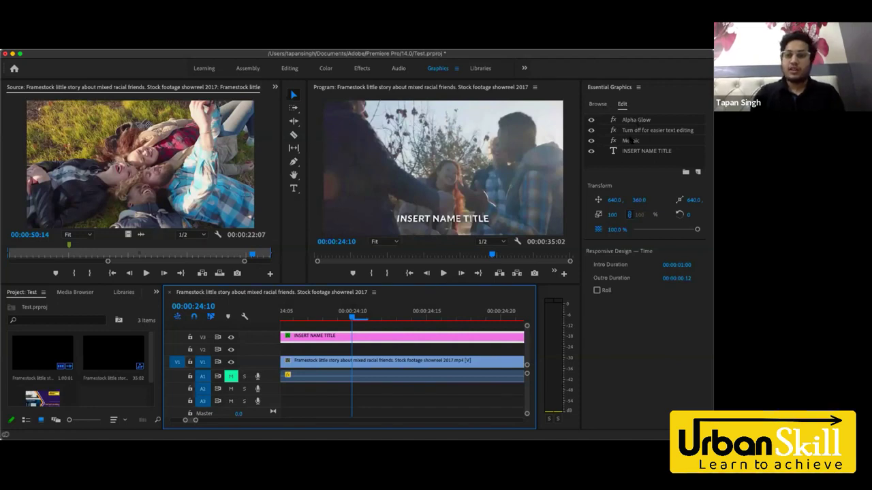
key("space")
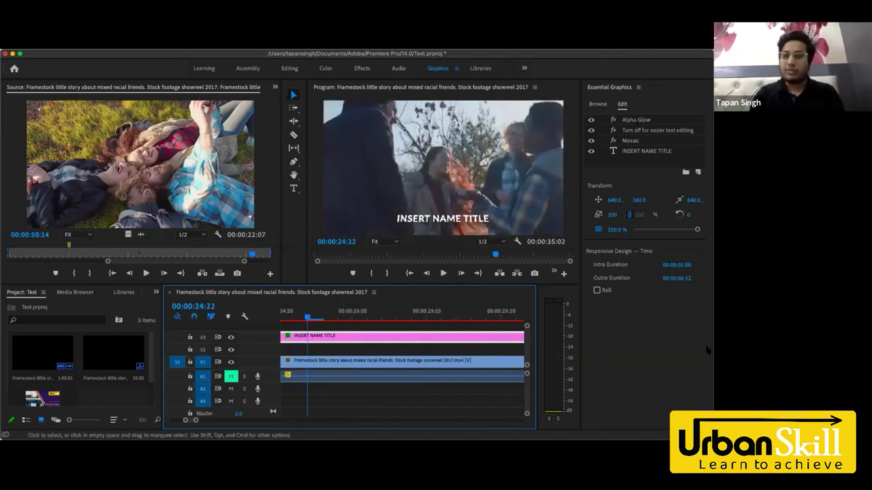
Select the INSERT NAME TITLE text layer and examine its alignment, font and appearance settings
left_click(643, 151)
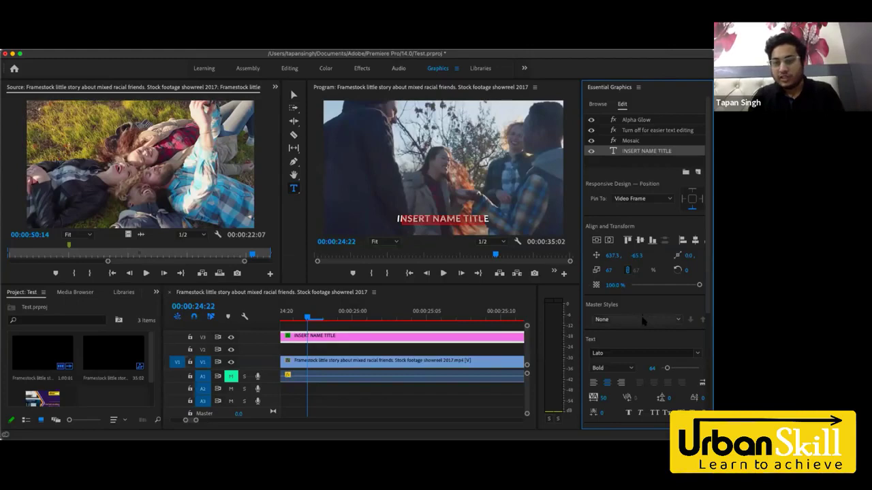
left_click(535, 375)
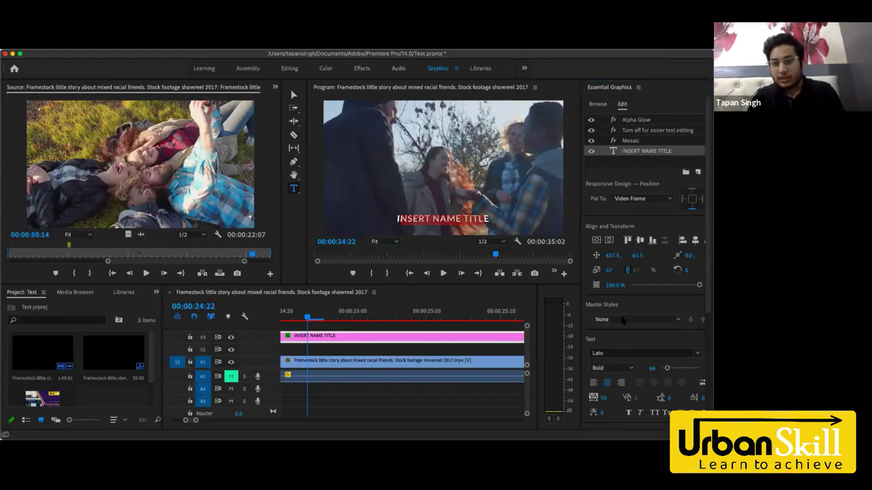
scroll(640, 347, "down", 5)
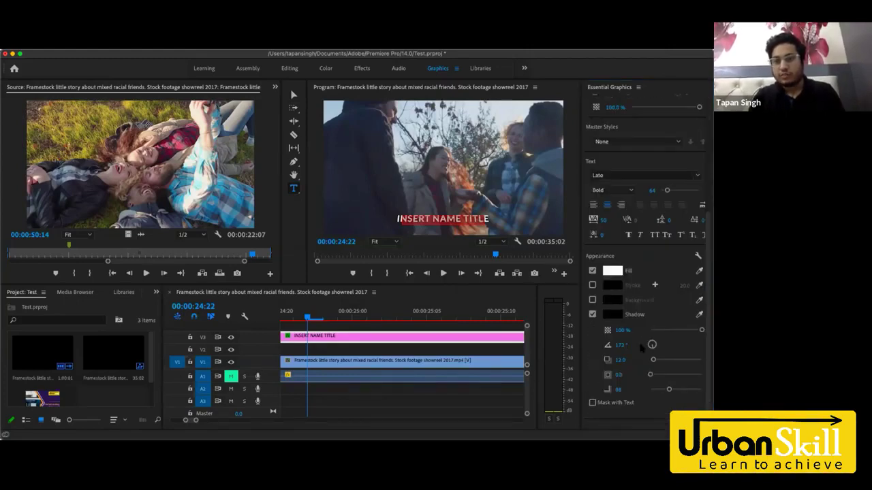
scroll(640, 348, "up", 5)
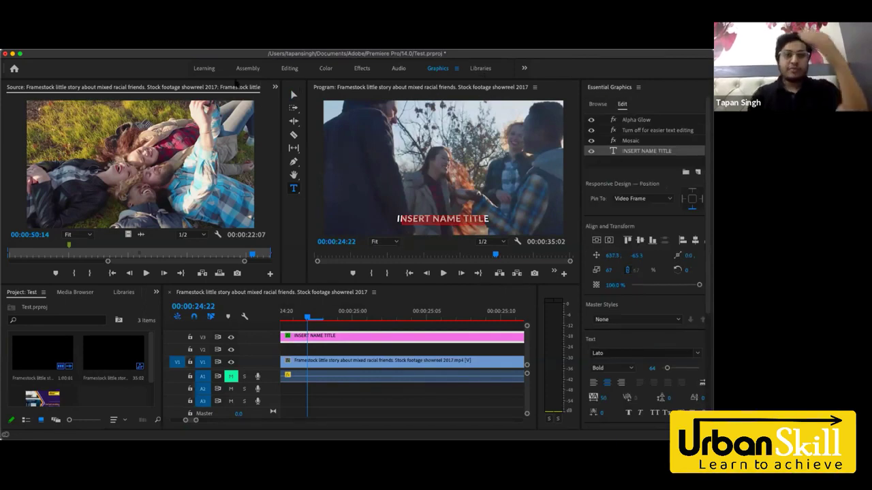
Switch to the Color workspace, delete the title graphic from V3 and move the playhead to 00:00:24:13
left_click(326, 69)
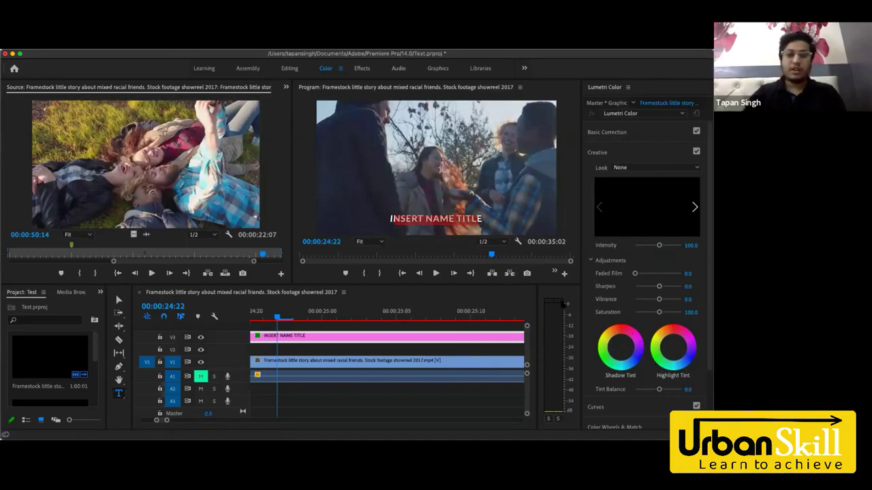
scroll(289, 344, "up", 2)
left_click(308, 315)
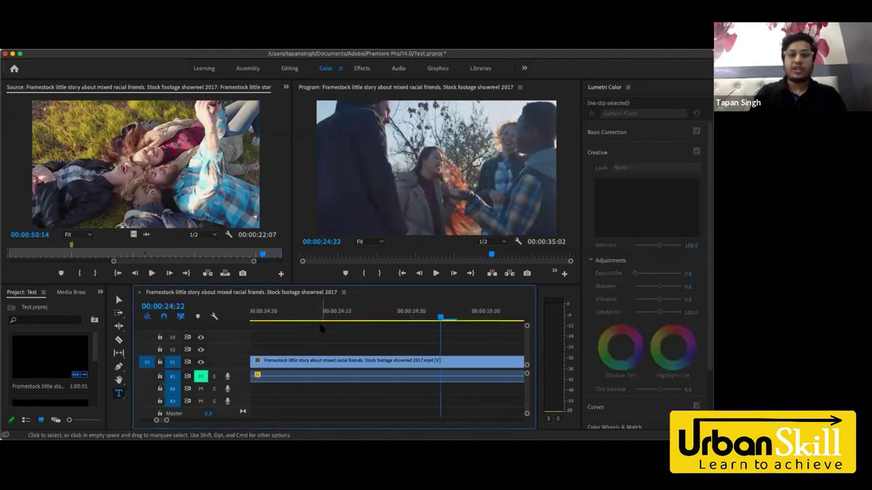
Activate the Shadow Tint wheel for the V1 clip at the playhead and apply the CineSpace2383sRGB6bit creative look to it
left_click(372, 360)
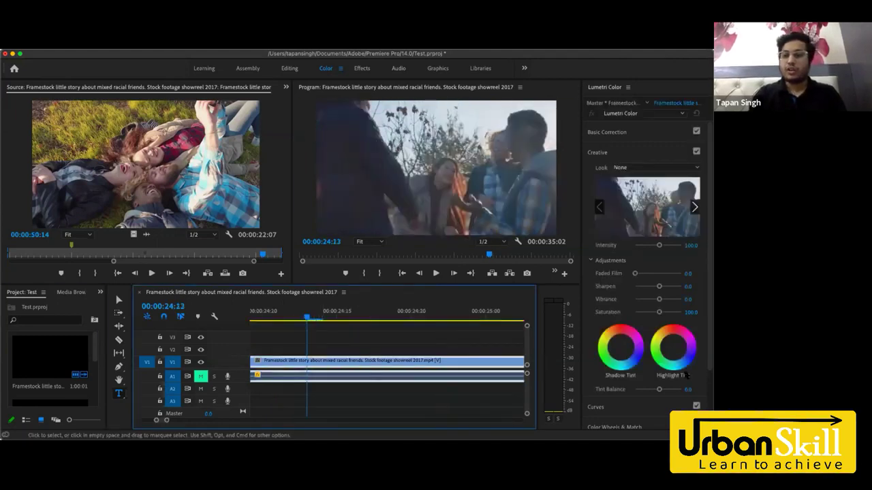
left_click(620, 347)
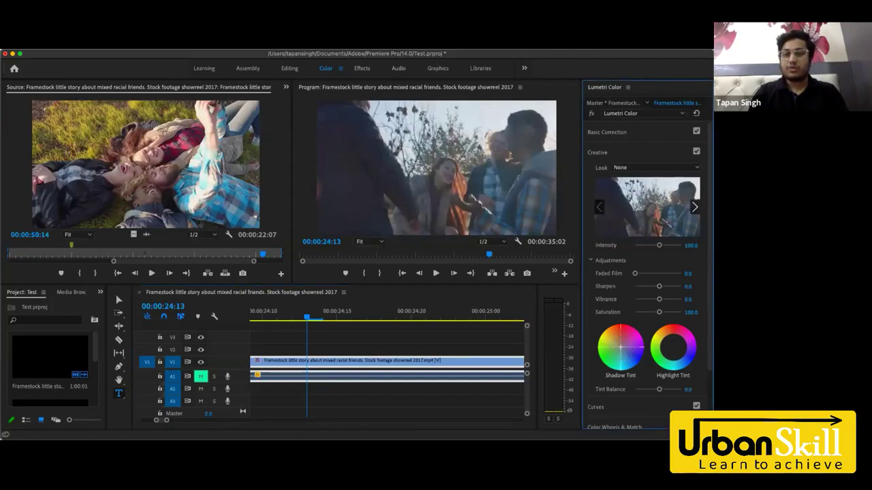
left_click(694, 207)
left_click(694, 207)
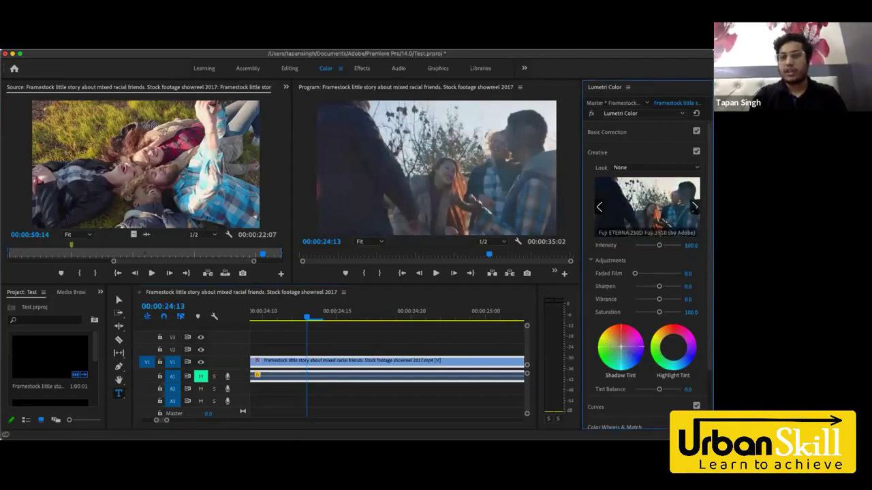
left_click(599, 207)
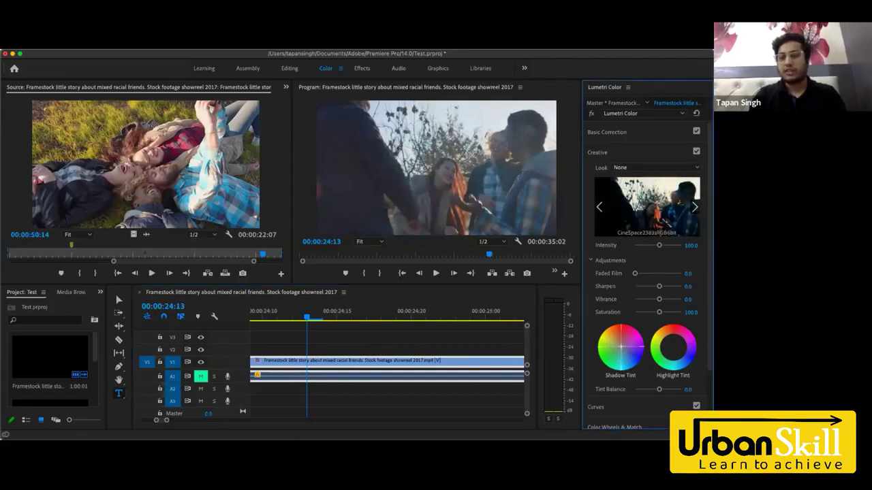
left_click(370, 362)
left_click(655, 207)
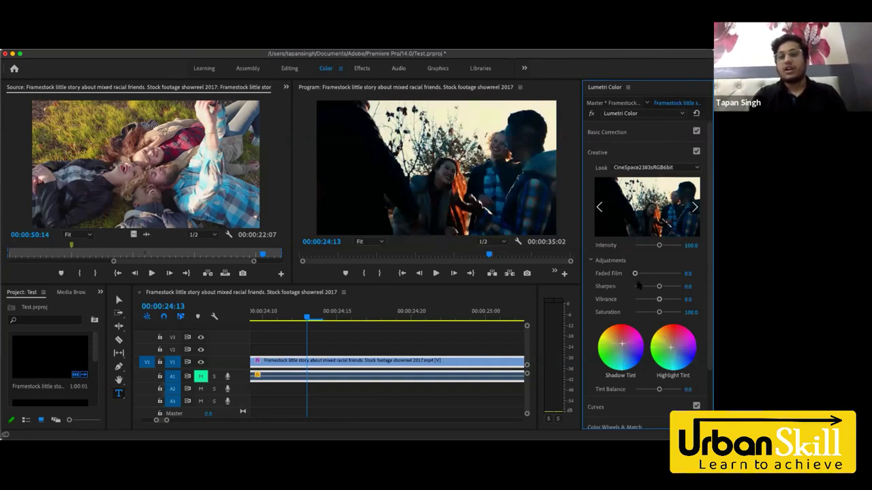
Set the clip's Sharpen to -4.3 and the look's Intensity to 46.4, and open the Vignette settings
left_click_drag(658, 287, 681, 286)
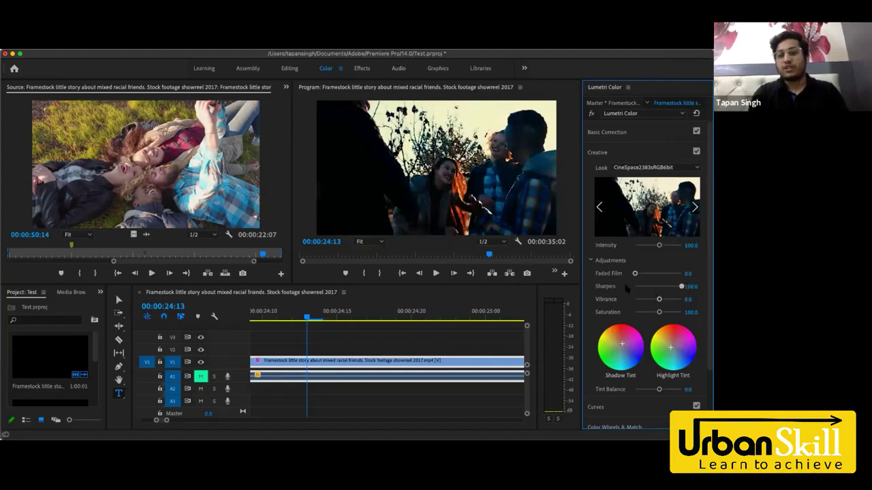
left_click(657, 286)
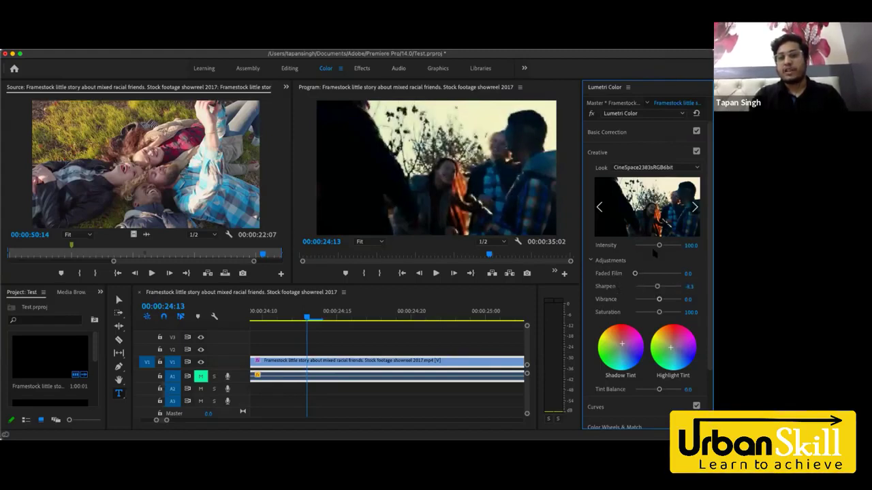
left_click_drag(659, 245, 644, 249)
scroll(635, 312, "down", 3)
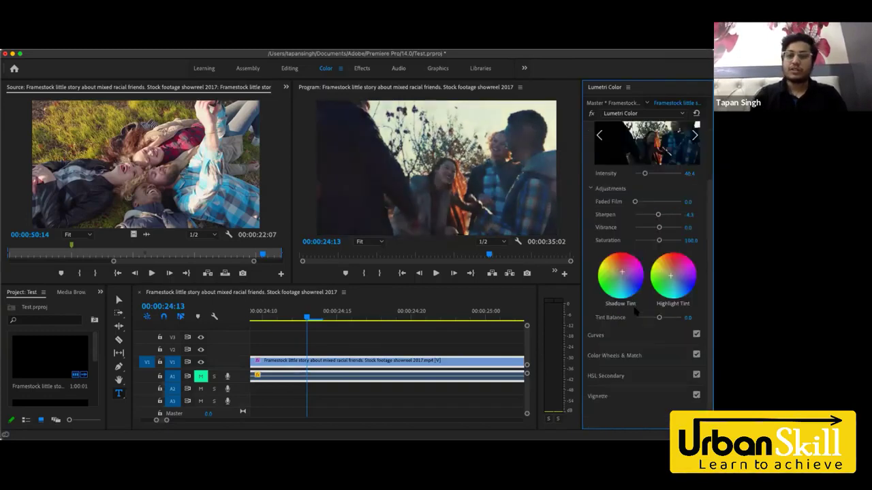
left_click(637, 395)
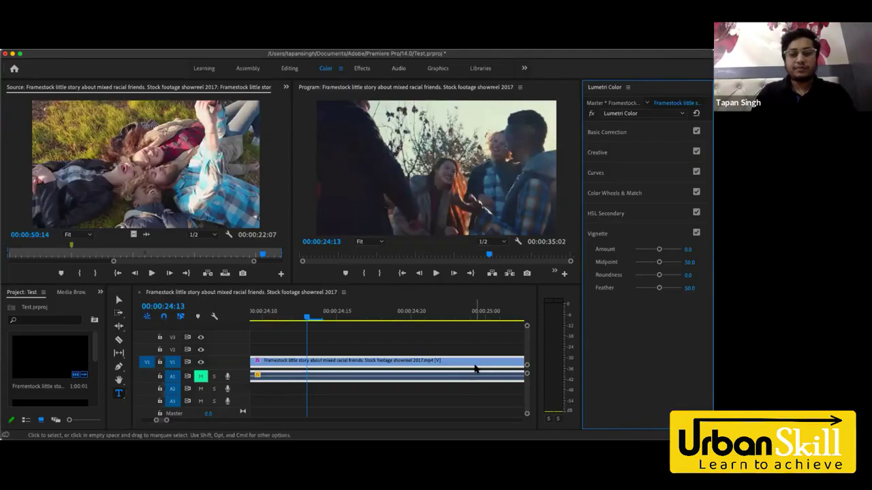
Open the sequence's media export settings, examine the format, preset, output name and codec options, and close them without exporting
left_click(87, 45)
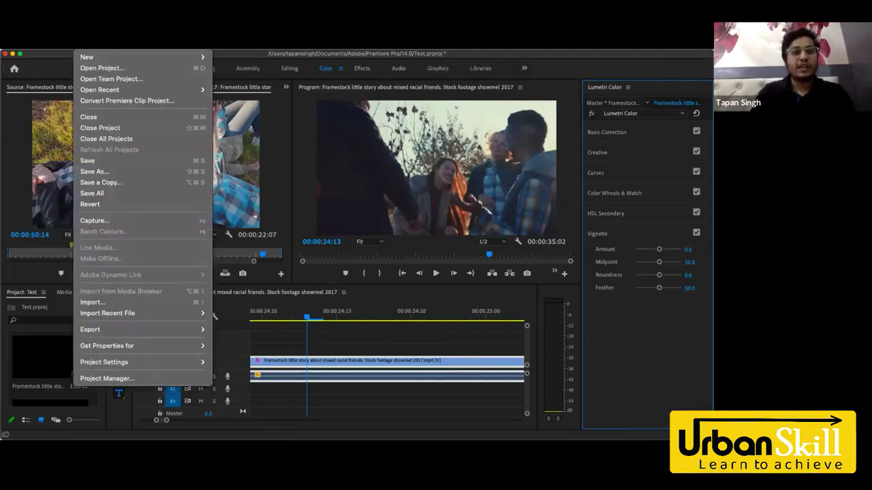
mouse_move(164, 334)
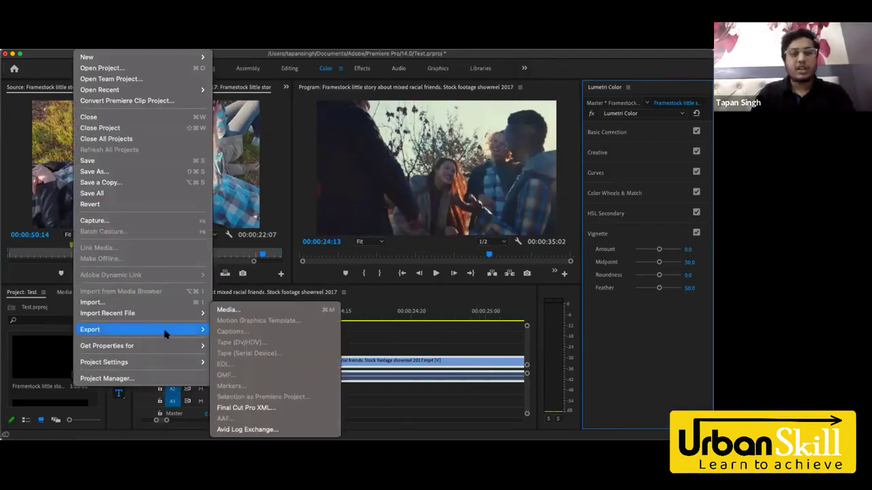
left_click(228, 310)
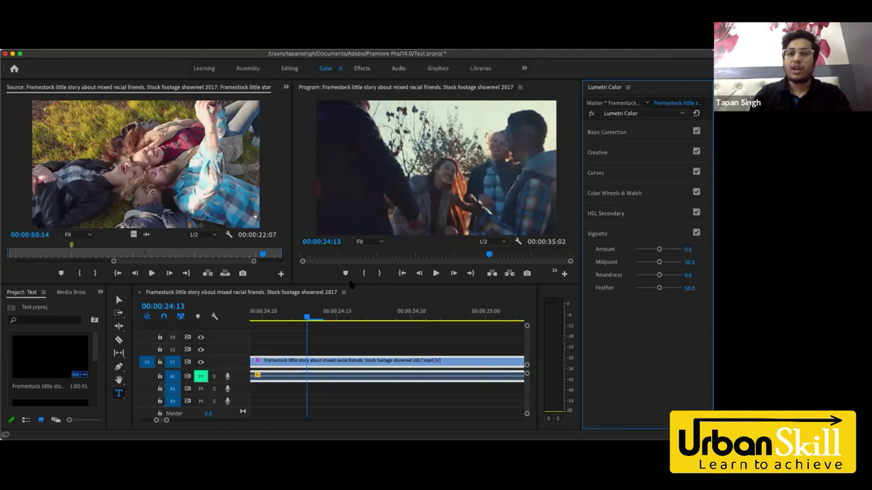
scroll(374, 418, "down", 3)
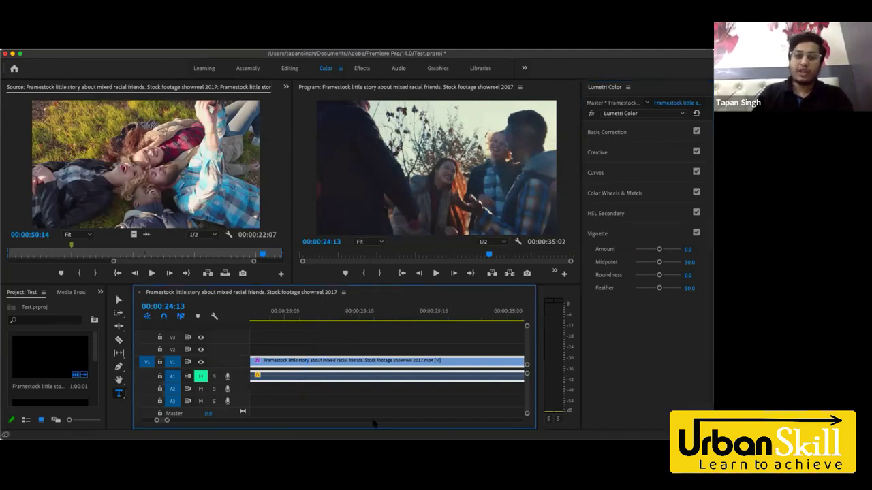
left_click(372, 398)
left_click(363, 373)
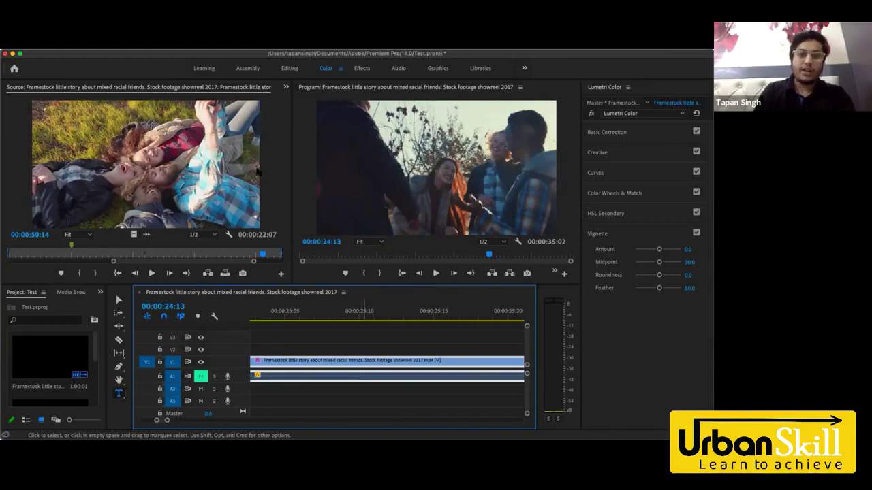
key("super+m")
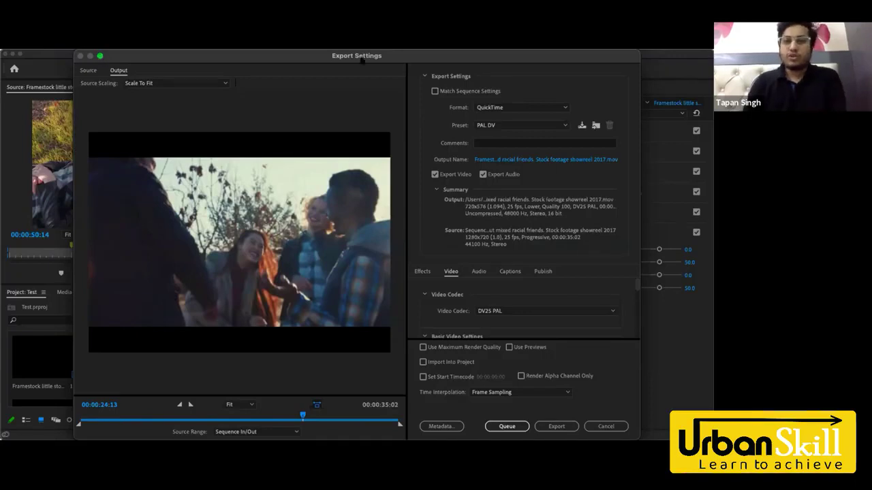
left_click_drag(361, 60, 330, 76)
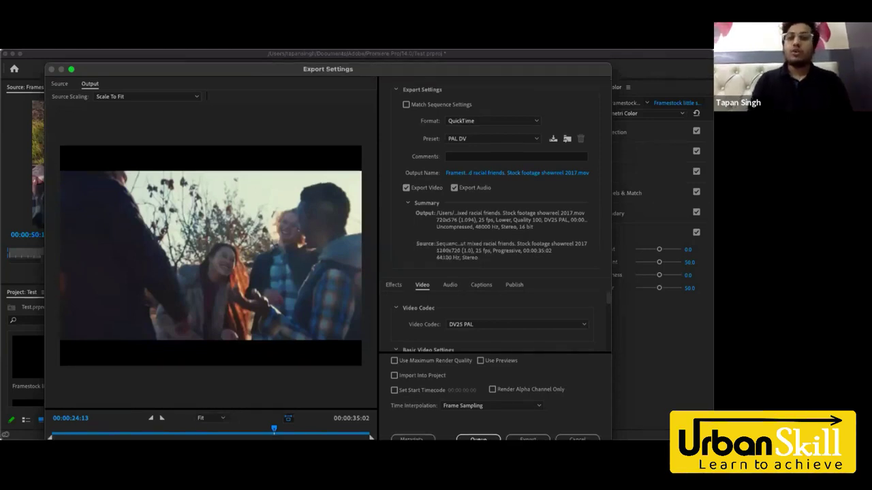
left_click_drag(329, 76, 339, 59)
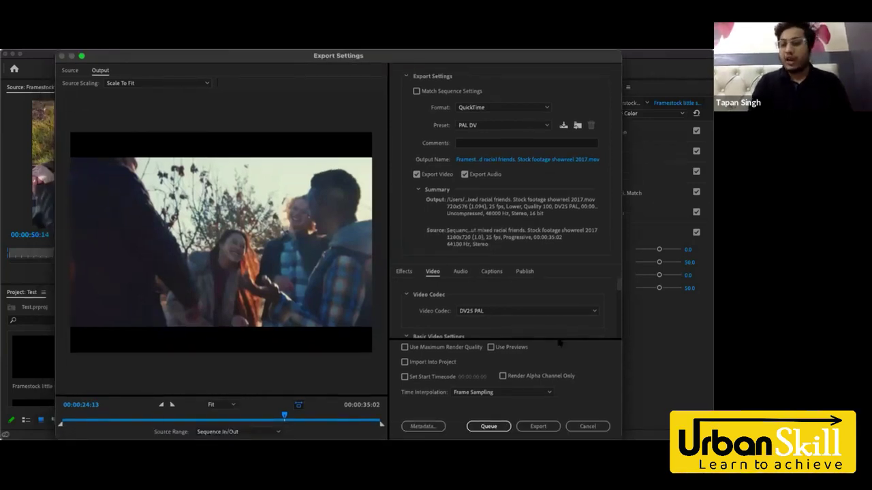
left_click(586, 427)
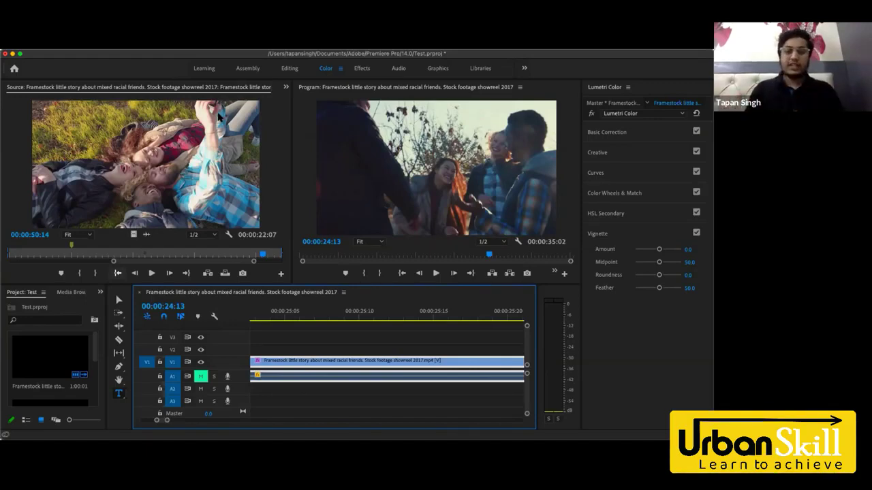
Close the Test project without saving the changes
left_click(6, 53)
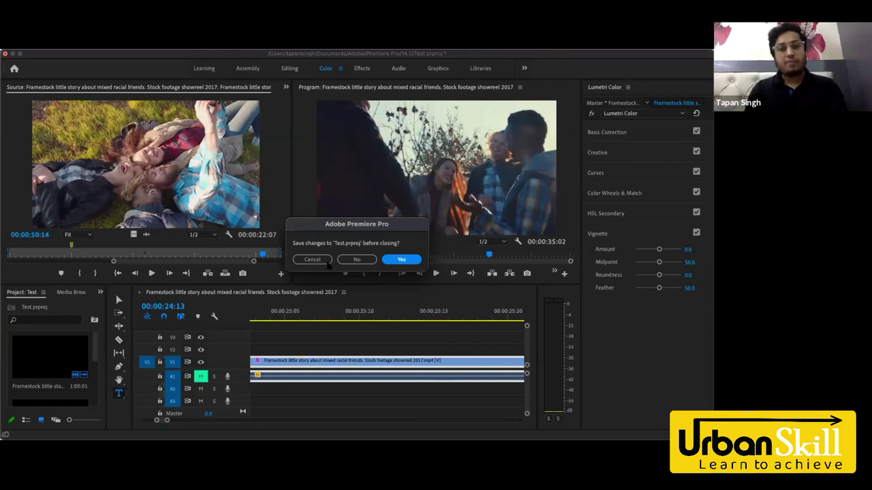
left_click(364, 264)
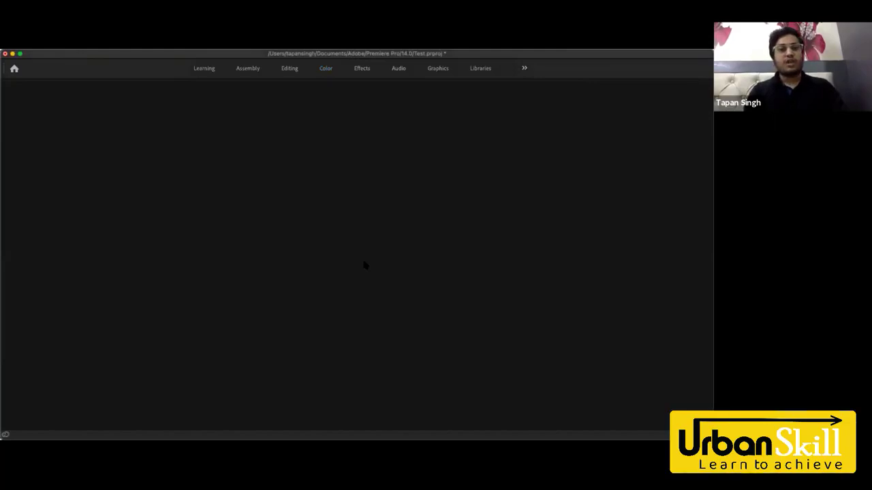